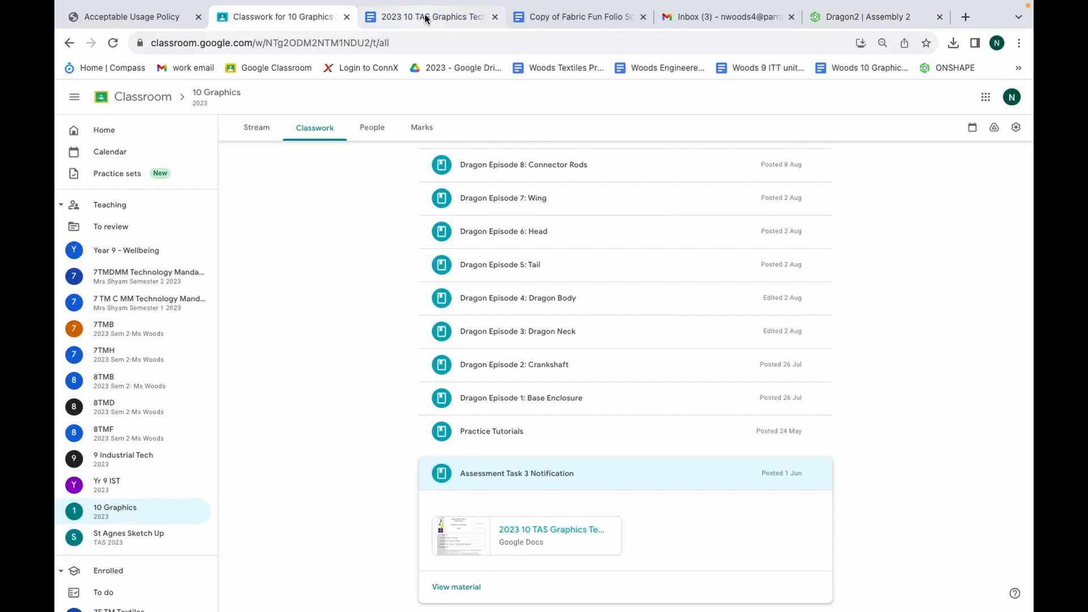
Review the Dragon Automaton, Designing and Animation requirements in the 2023 10 TAS Graphics Tech Assessment Task 3 CAD Project document
left_click(426, 19)
scroll(508, 369, "up", 8)
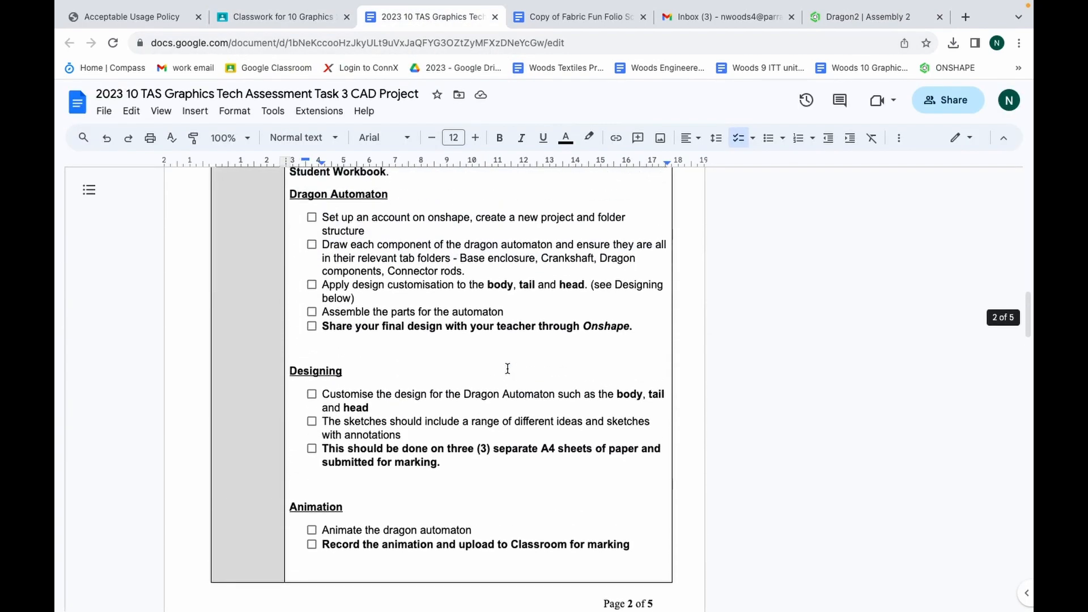
scroll(508, 369, "up", 8)
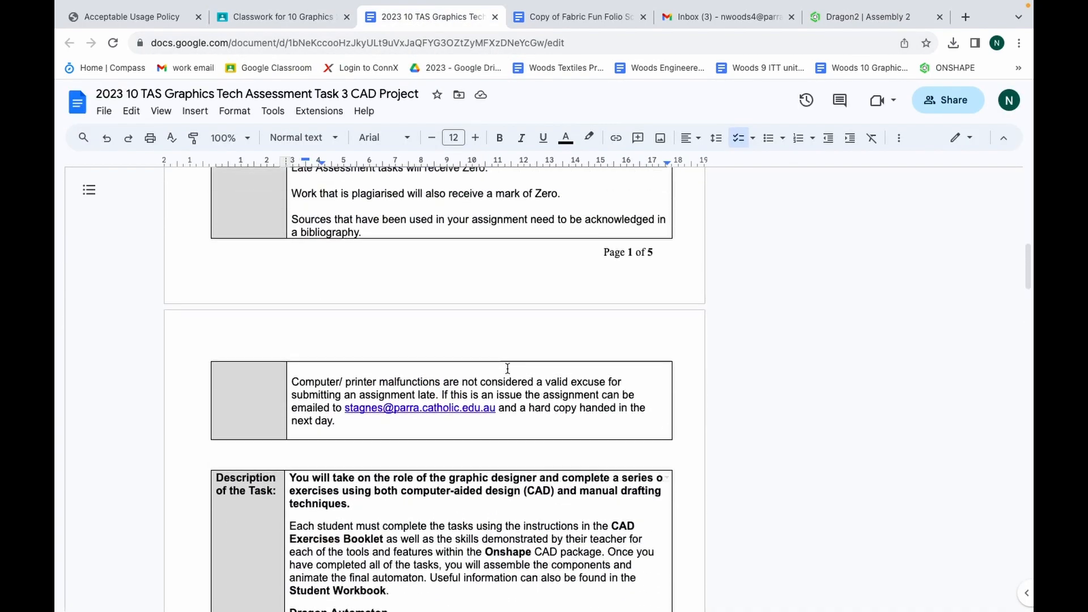
scroll(508, 369, "up", 5)
scroll(508, 369, "down", 6)
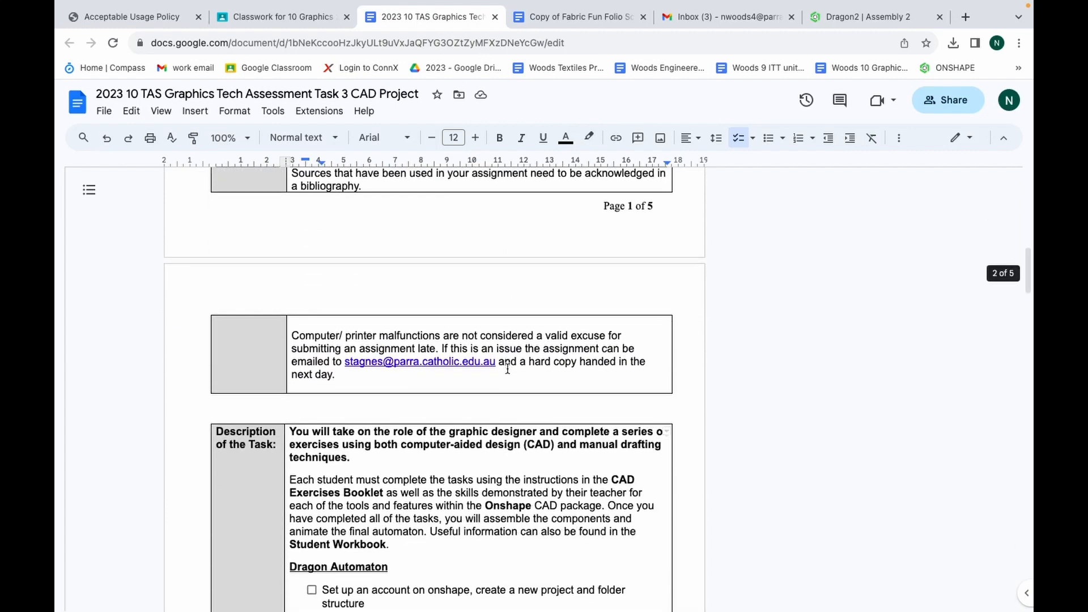
scroll(508, 369, "down", 5)
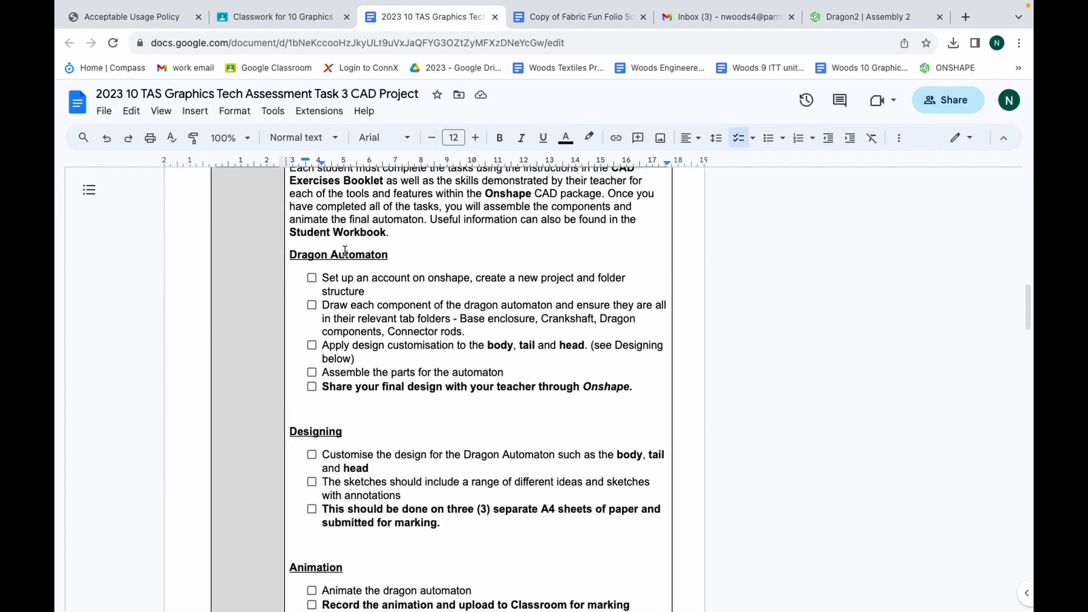
left_click_drag(321, 255, 466, 339)
left_click(508, 347)
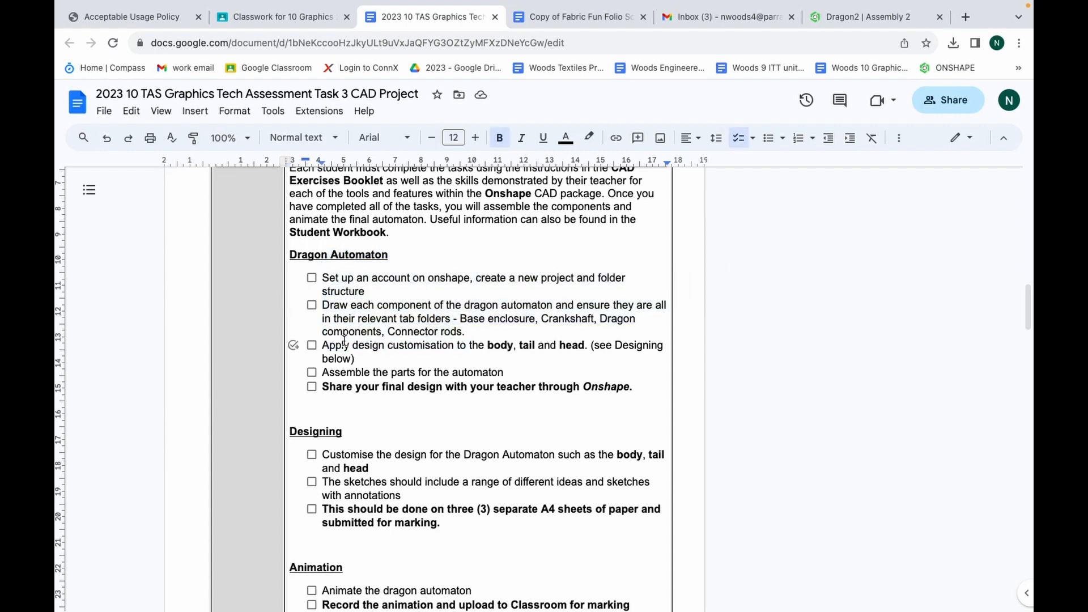
left_click_drag(344, 341, 575, 346)
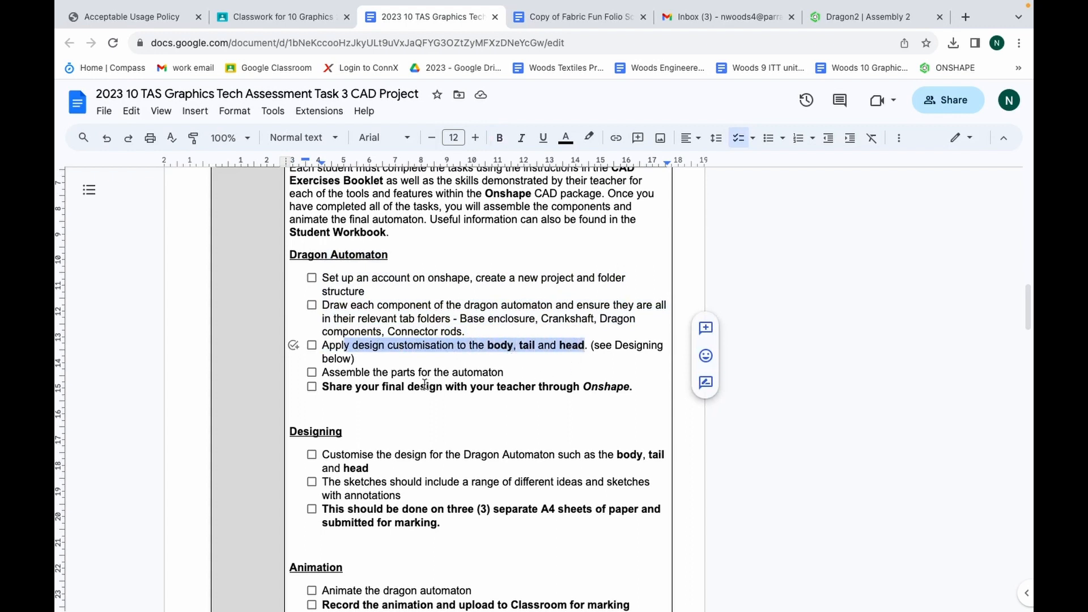
left_click_drag(382, 374, 495, 375)
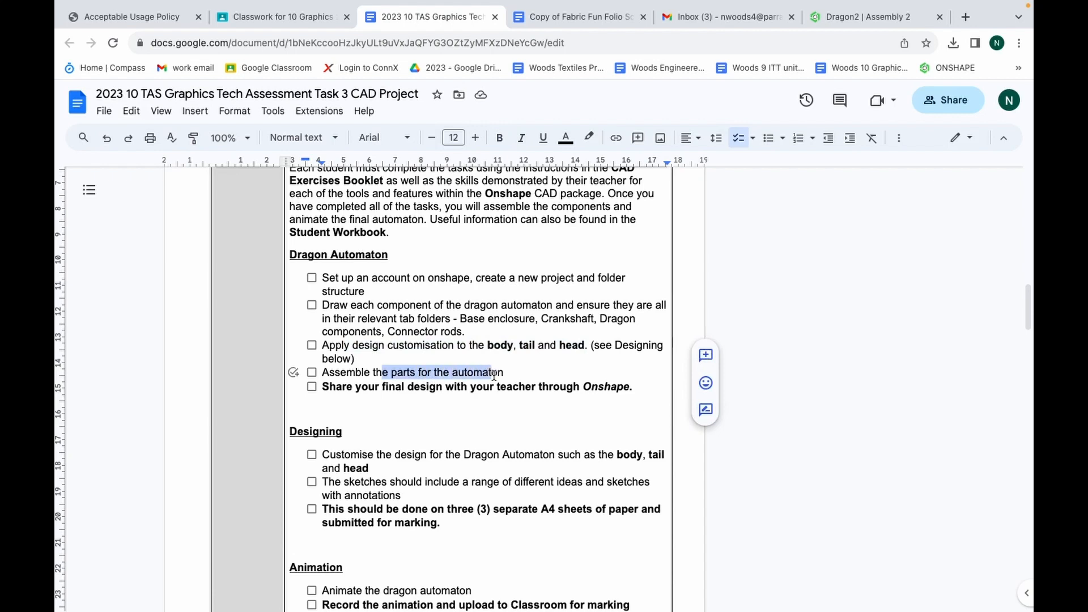
scroll(454, 413, "down", 3)
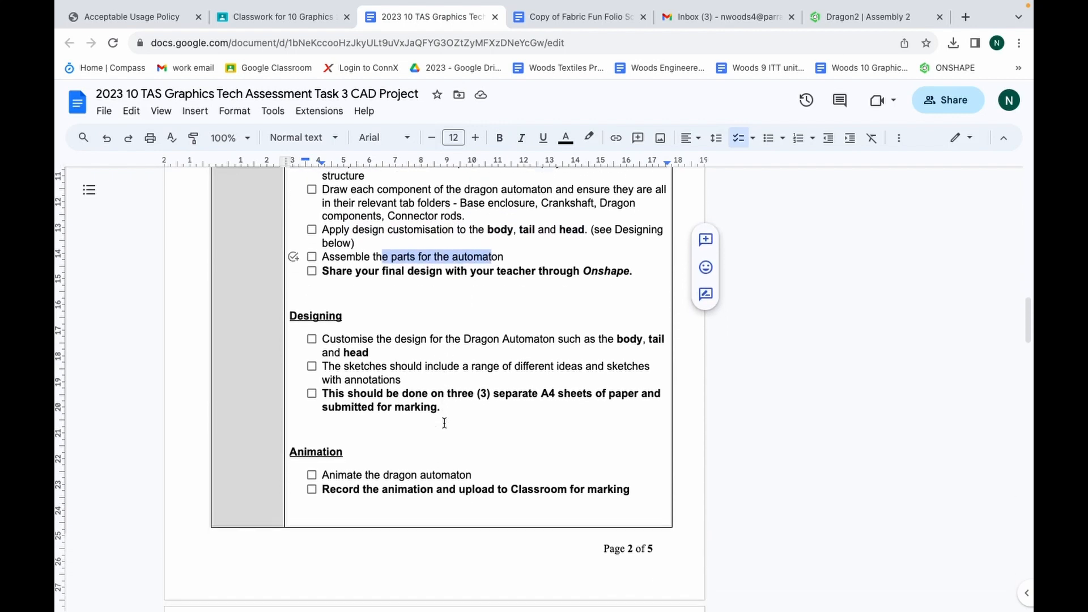
left_click_drag(361, 331, 411, 367)
scroll(413, 371, "down", 6)
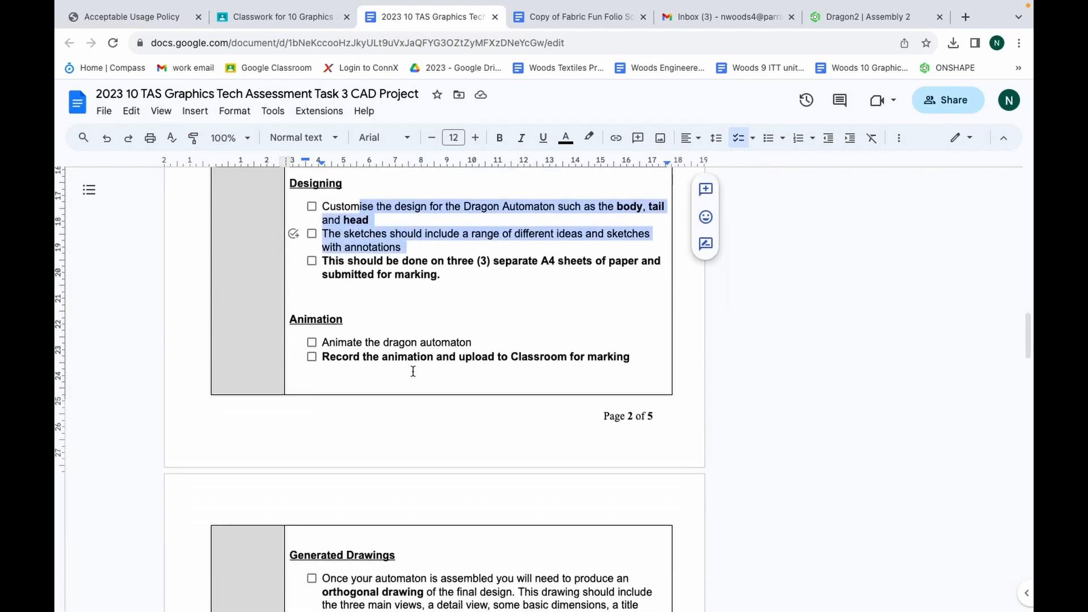
Examine the Generated Drawings requirements for the orthogonal drawing, including its views, contents, page size and AS1100 conventions
scroll(408, 354, "down", 5)
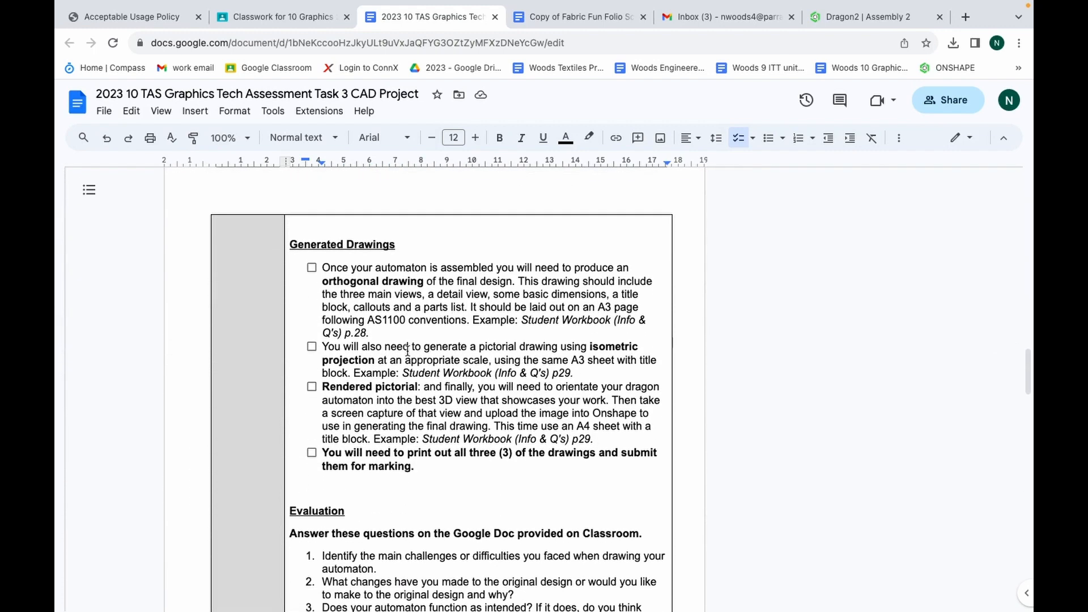
left_click_drag(338, 245, 390, 245)
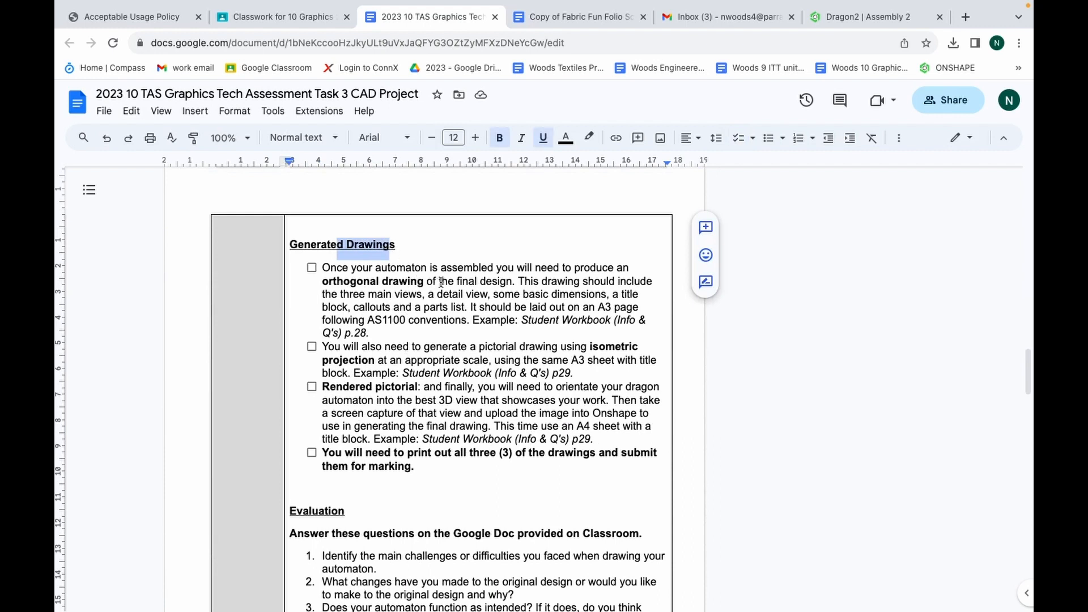
mouse_move(547, 267)
left_mouse_down()
mouse_move(570, 268)
mouse_move(432, 282)
left_mouse_up()
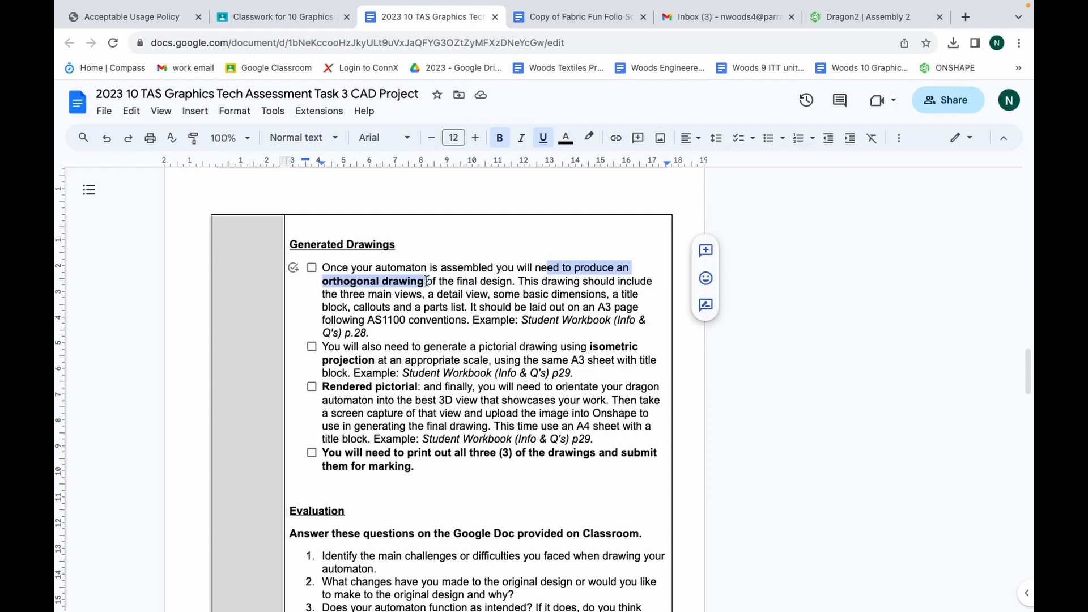
mouse_move(426, 282)
left_mouse_down()
mouse_move(608, 284)
mouse_move(376, 294)
mouse_move(611, 294)
left_mouse_up()
left_click(619, 294)
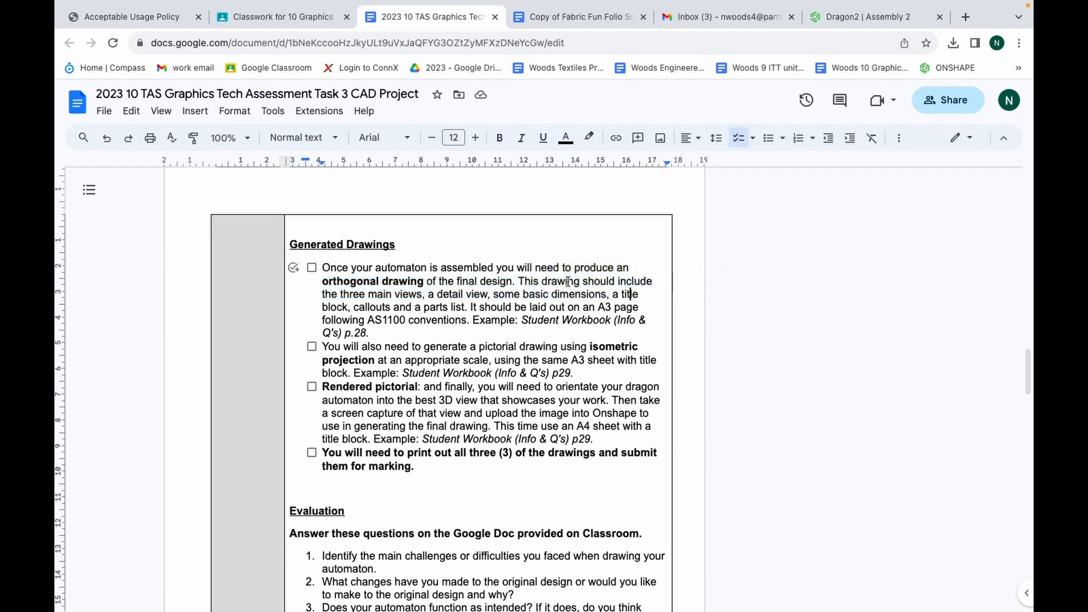
mouse_move(526, 280)
left_mouse_down()
mouse_move(384, 294)
mouse_move(598, 295)
mouse_move(366, 306)
mouse_move(626, 307)
left_mouse_up()
left_click_drag(479, 308, 455, 321)
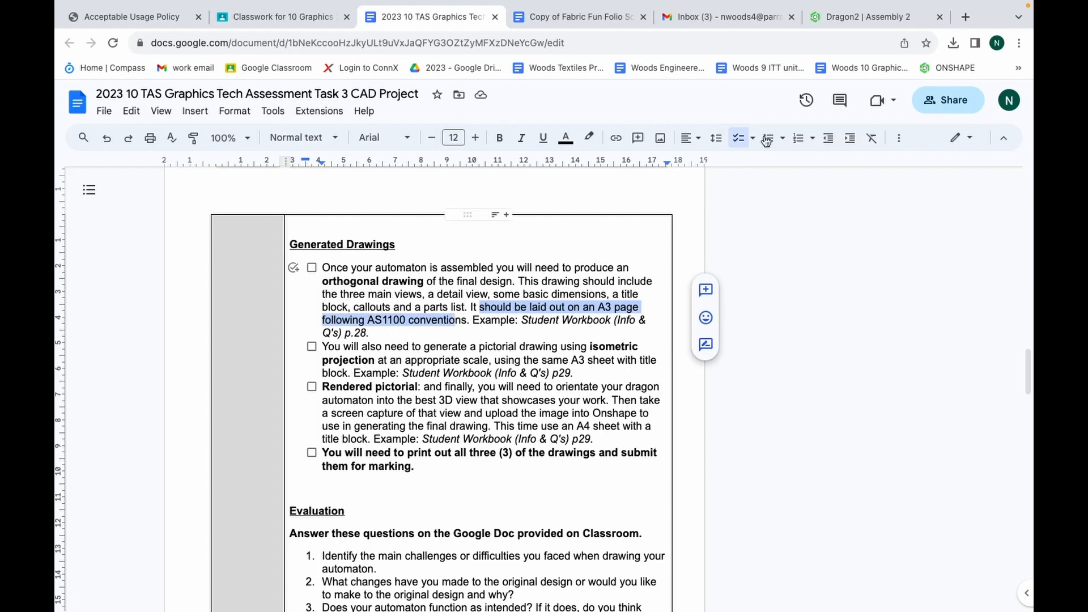
Switch to the Dragon2 document in Onshape and create a drawing from the ANSI_B_MM.dwt template with no views
left_click(862, 20)
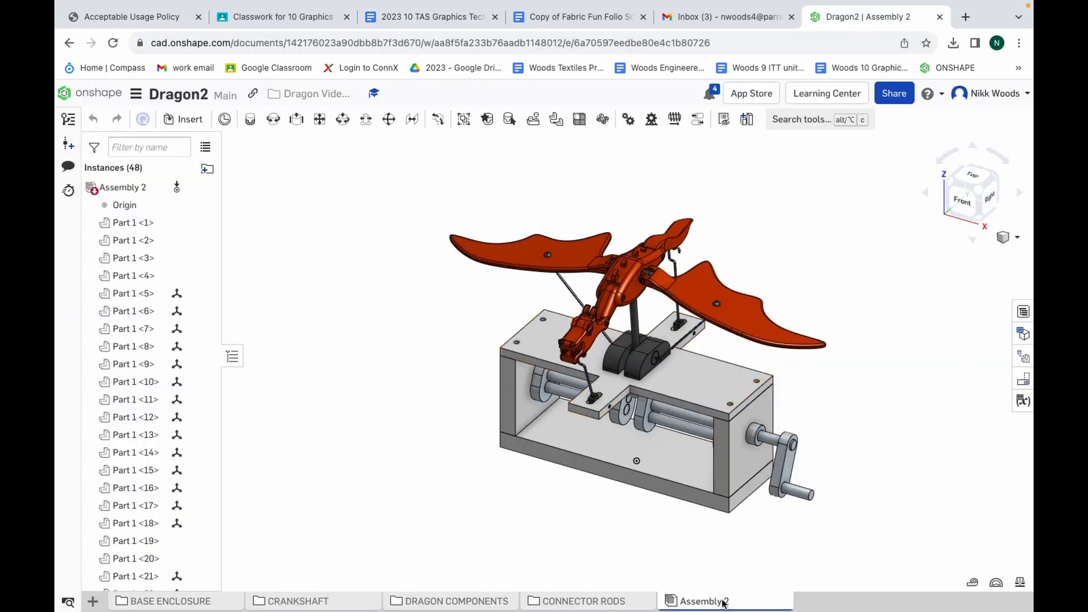
mouse_move(722, 603)
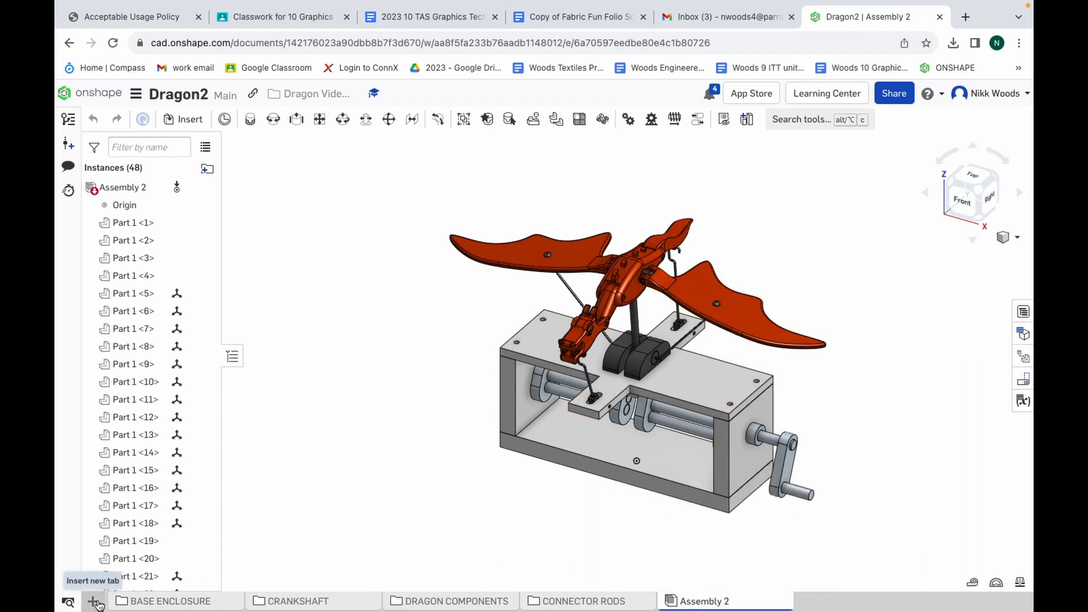
left_click(95, 602)
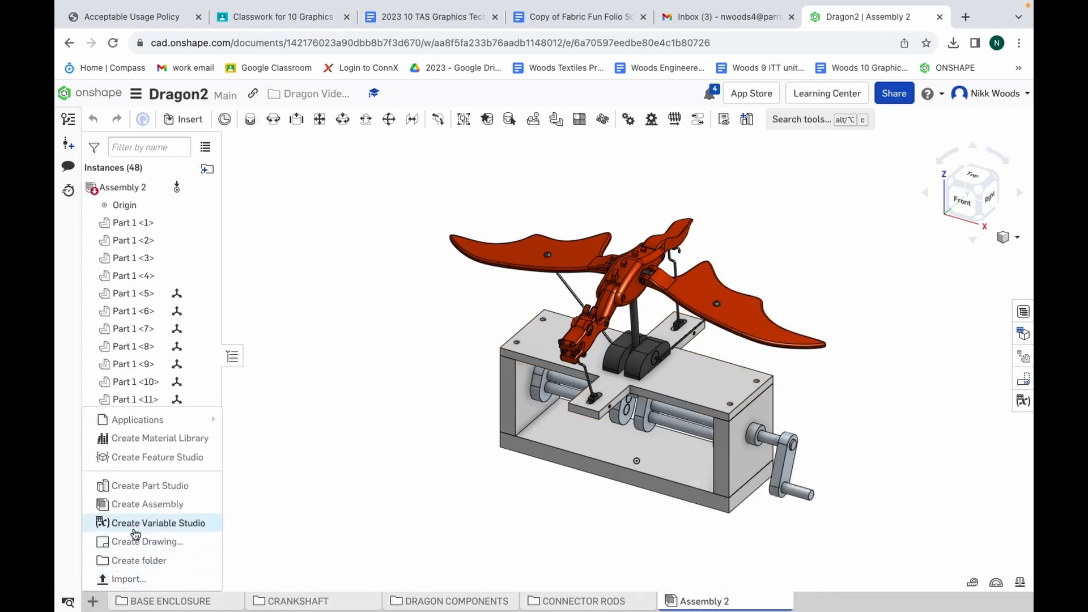
left_click(137, 543)
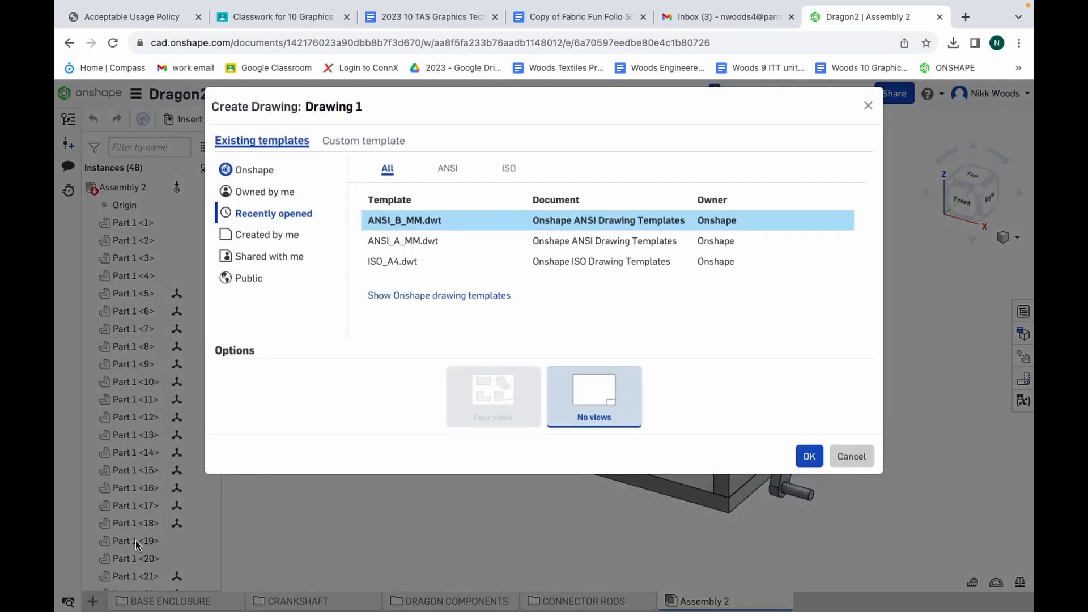
left_click(448, 169)
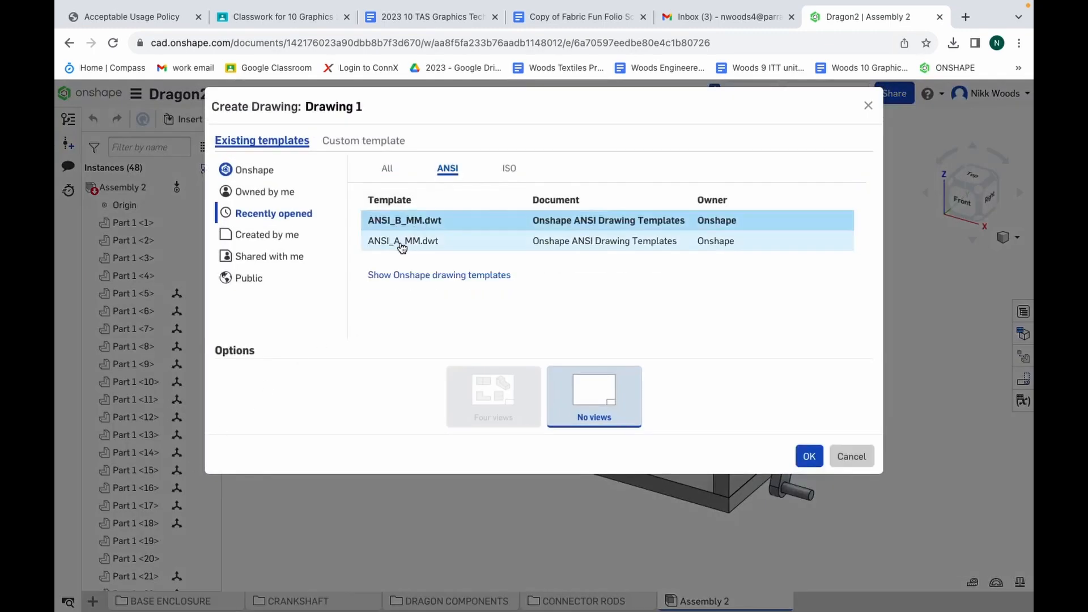
left_click(400, 275)
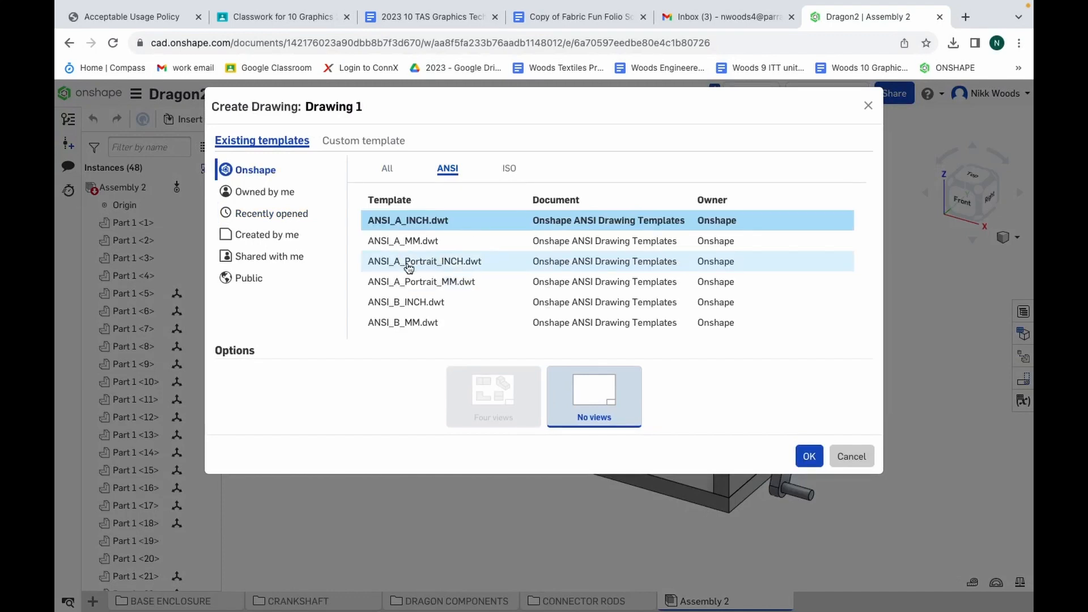
left_click(385, 226)
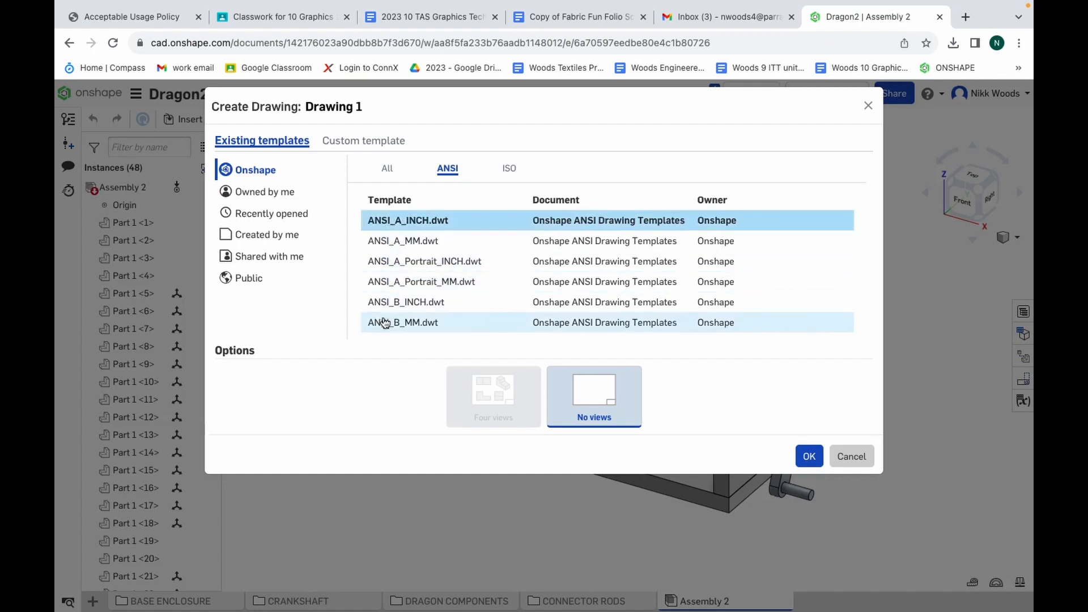
left_click(418, 328)
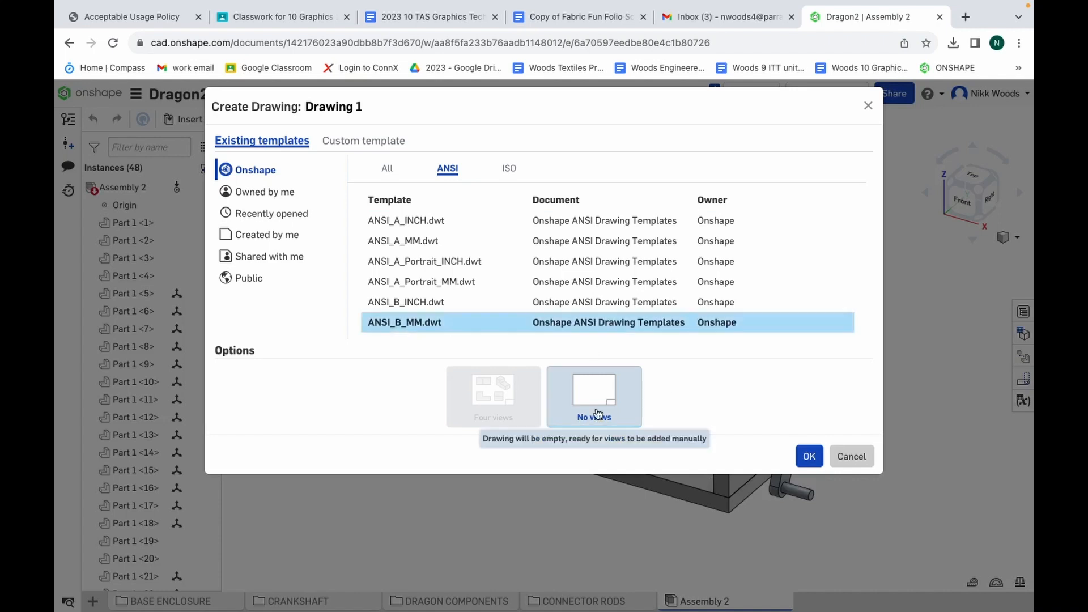
left_click(809, 457)
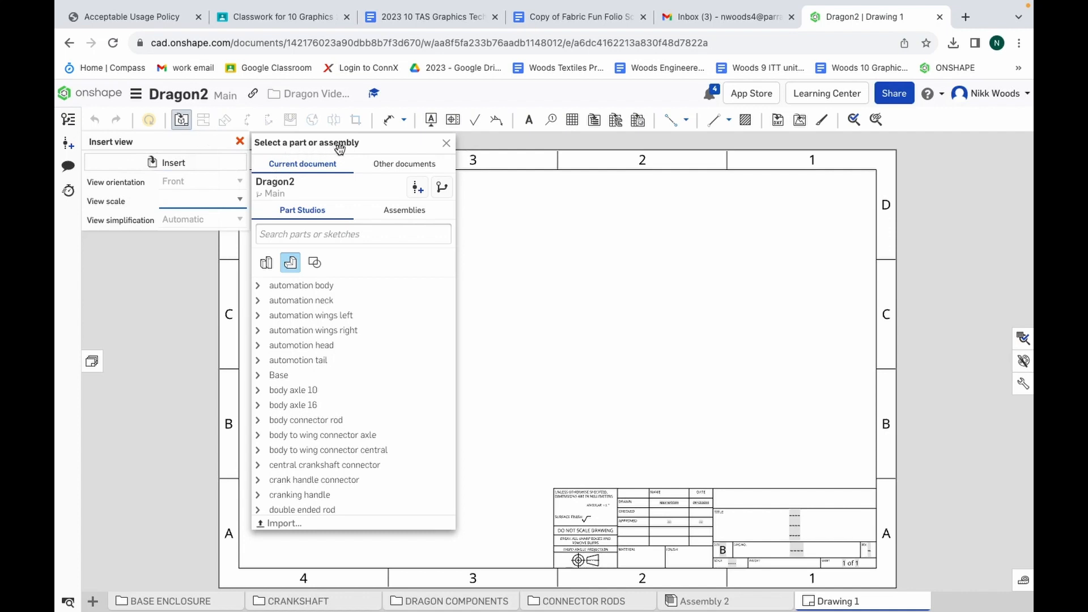
Insert a front view of Assembly 2 at 1:3 scale in the lower-left area of the drawing sheet
left_click(404, 215)
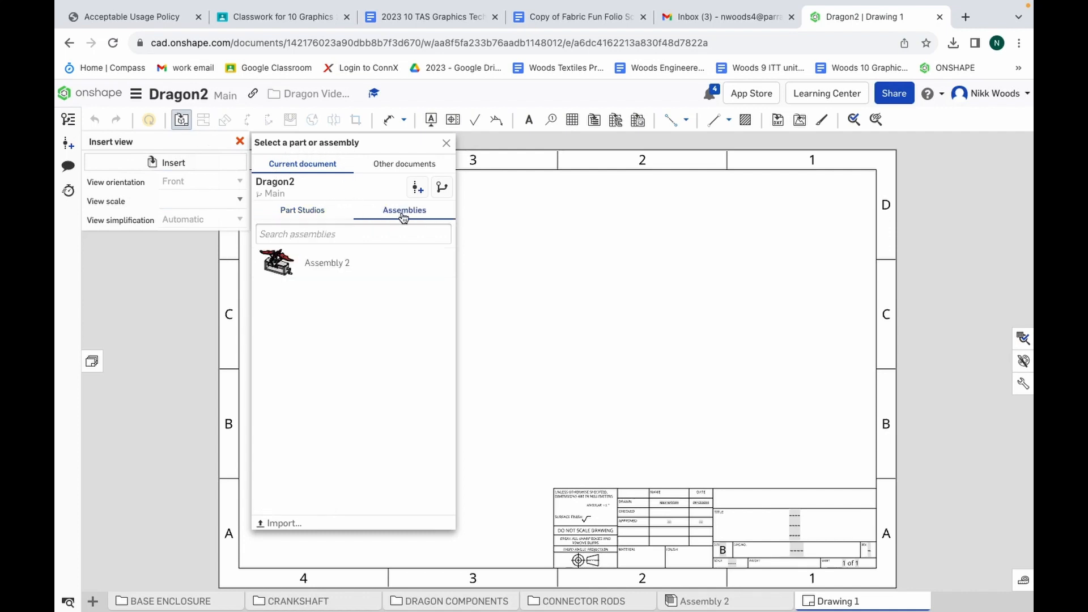
left_click(328, 275)
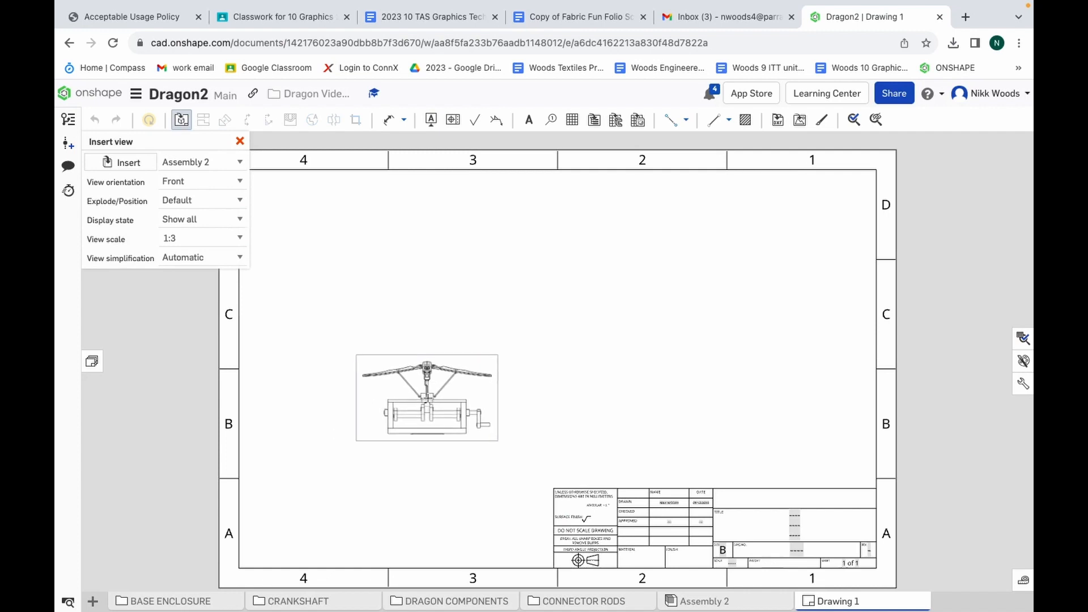
left_click(428, 399)
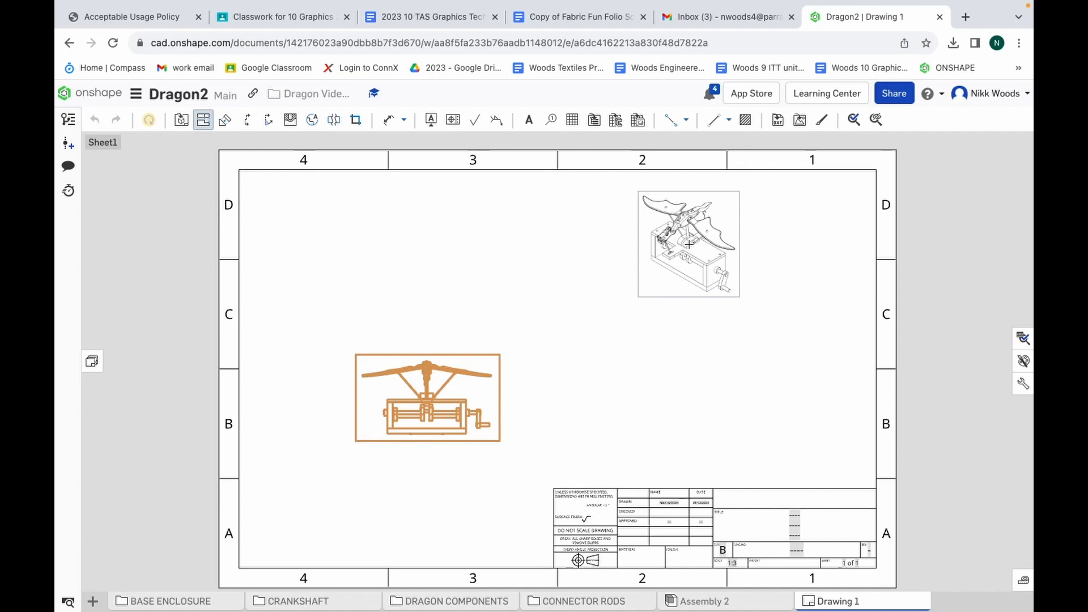
left_click(689, 244)
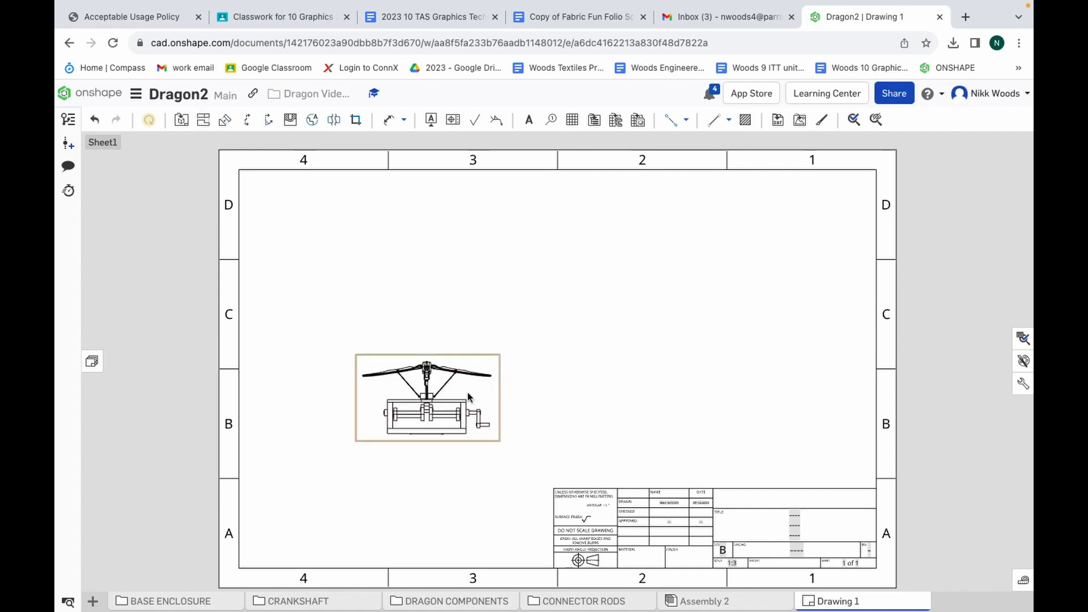
Set the front view's scale to 1:2
double_click(434, 410)
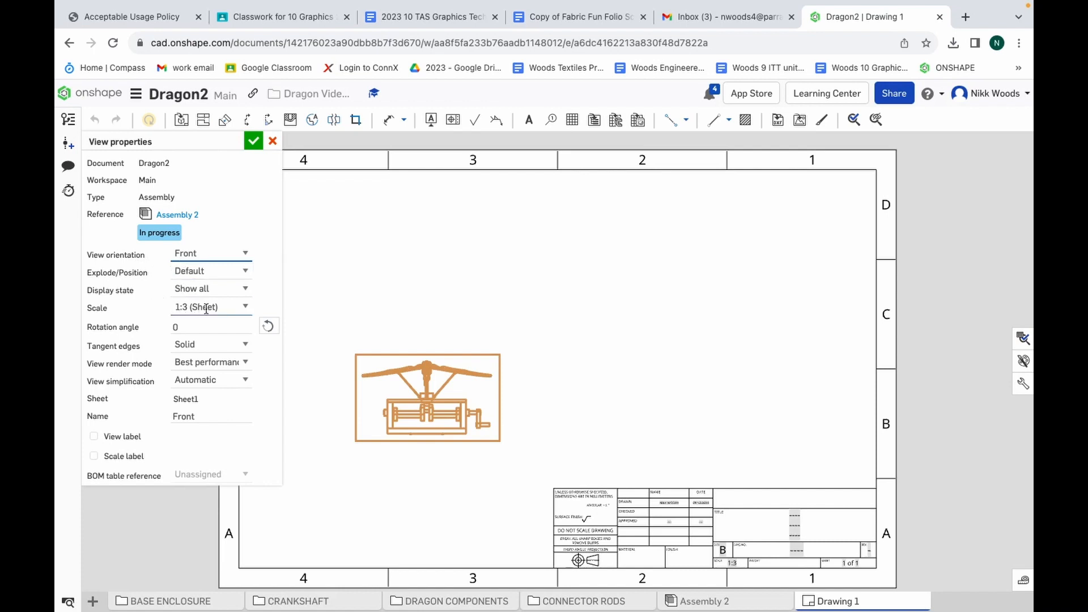
left_click(245, 311)
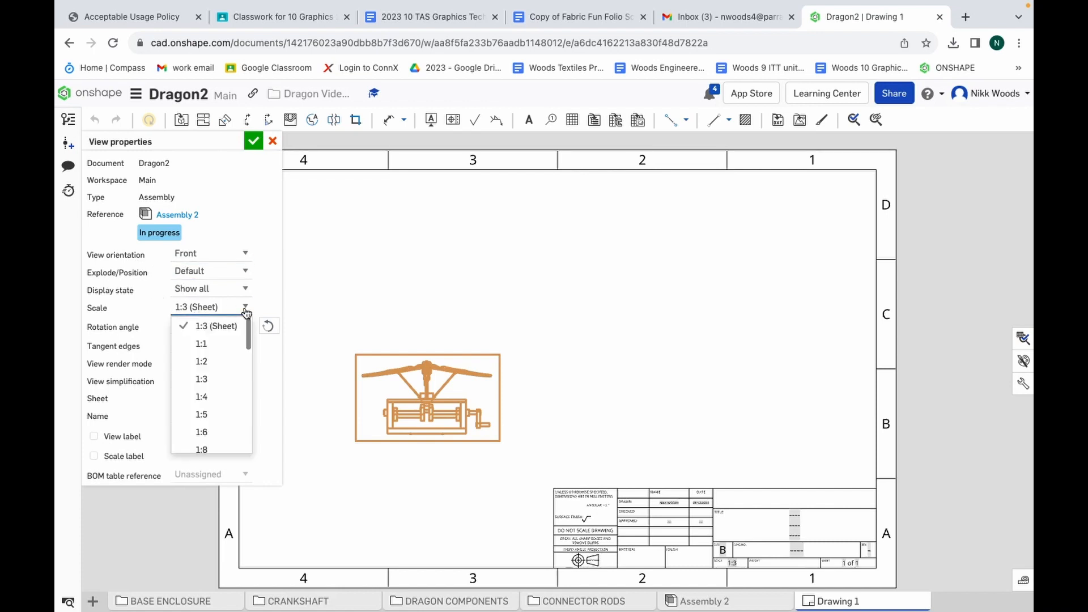
left_click(219, 367)
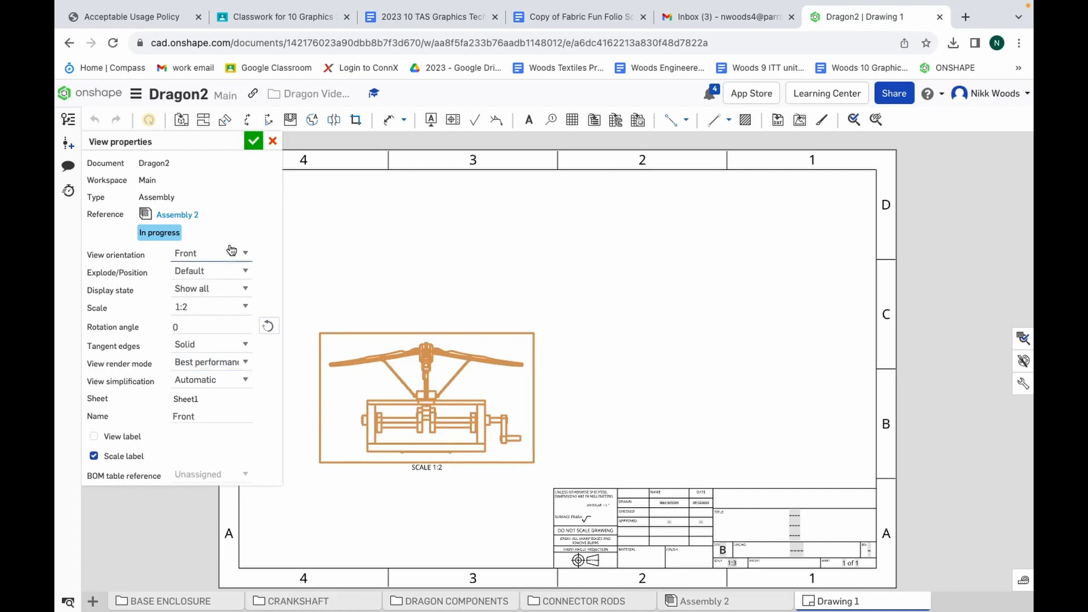
left_click(253, 142)
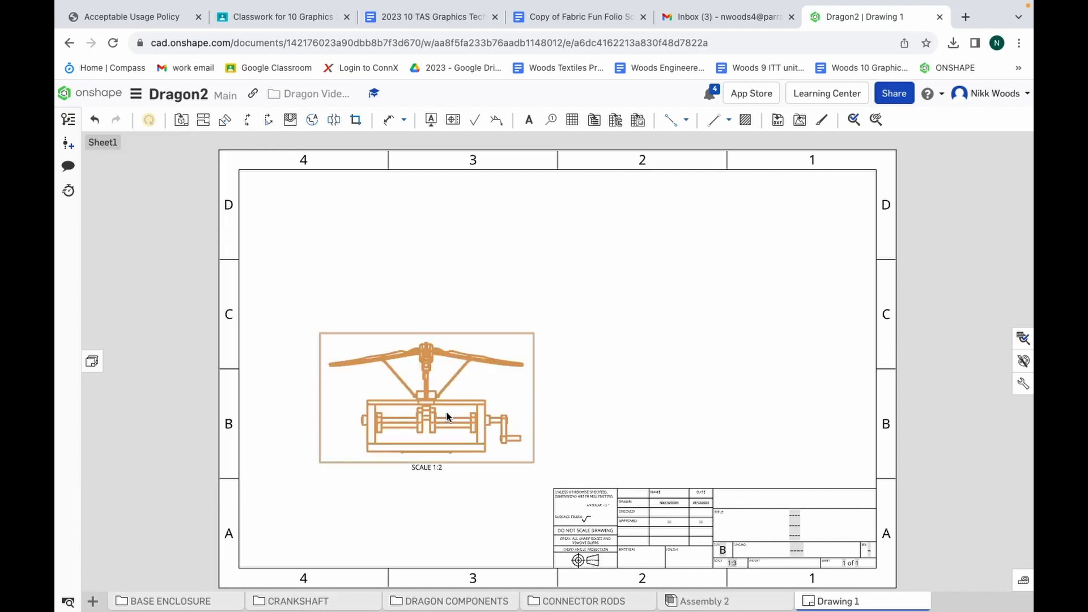
Project a top view directly above the front view and a right side view beside it
left_click(203, 122)
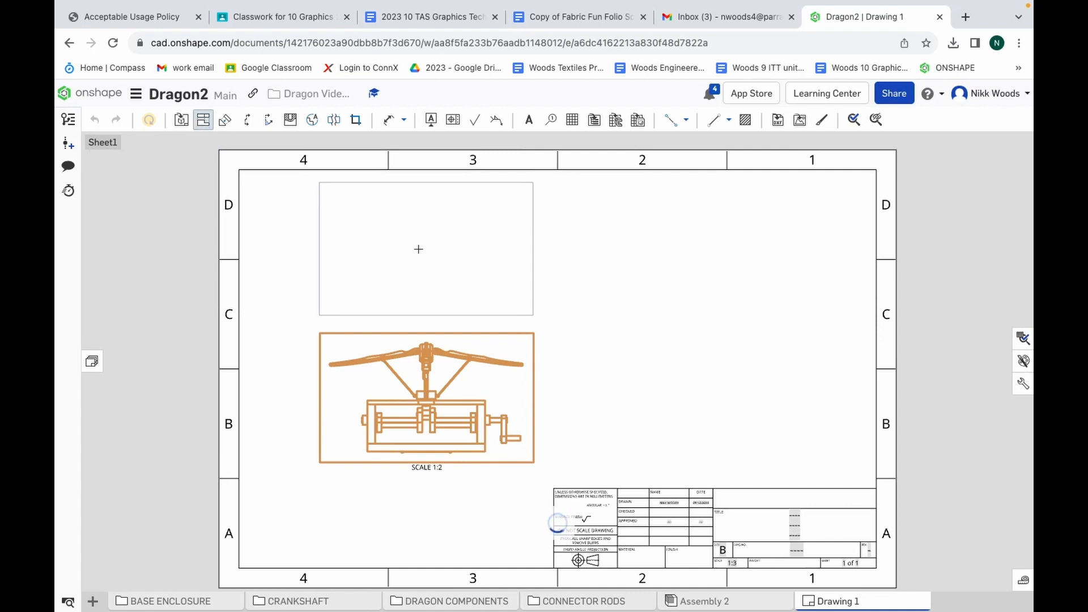
left_click(417, 254)
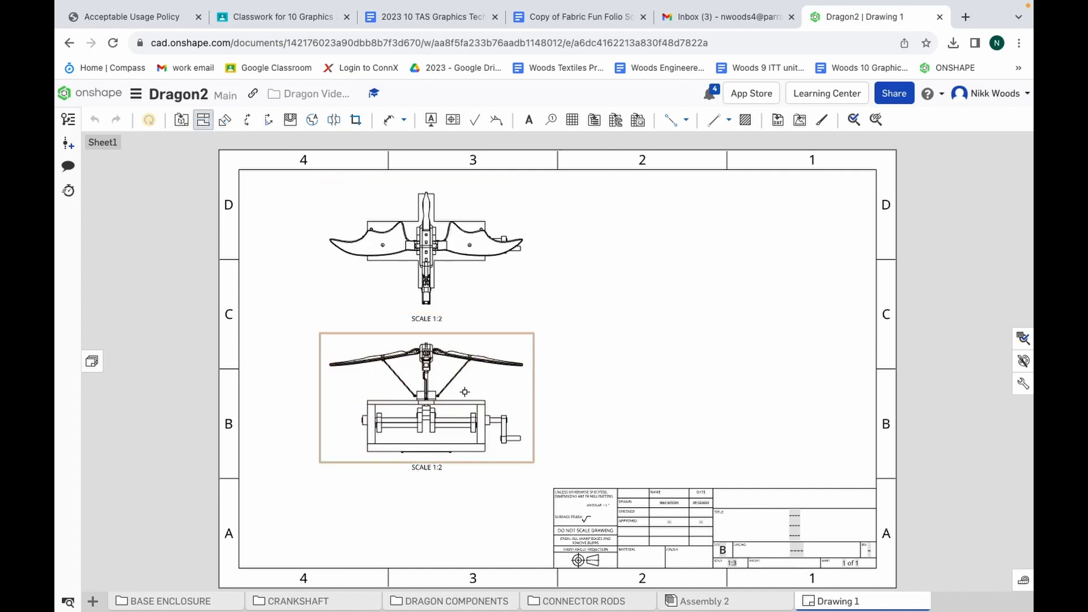
left_click(414, 413)
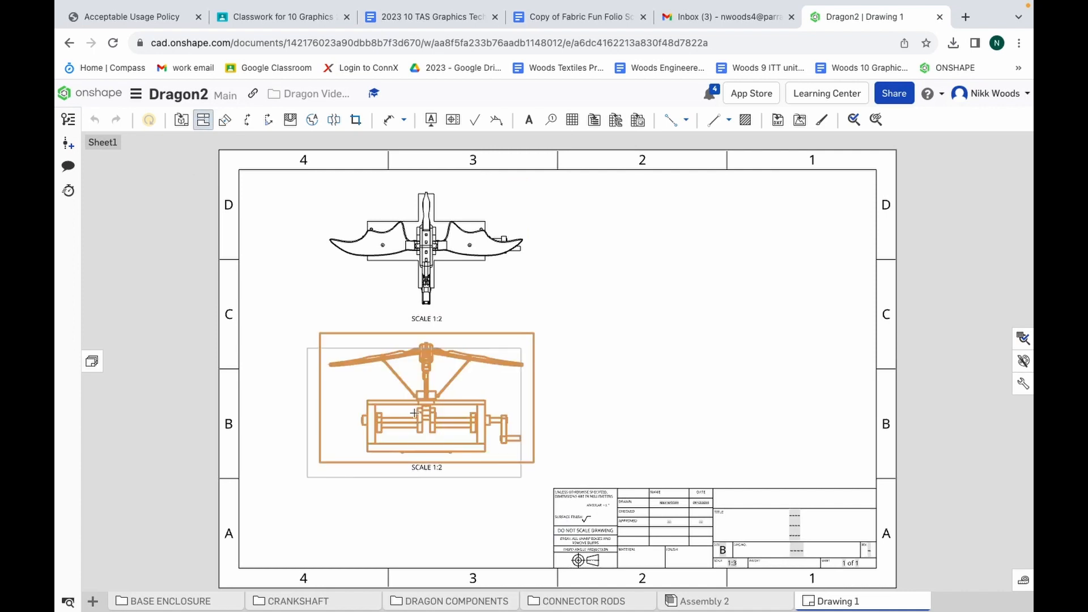
left_click(646, 420)
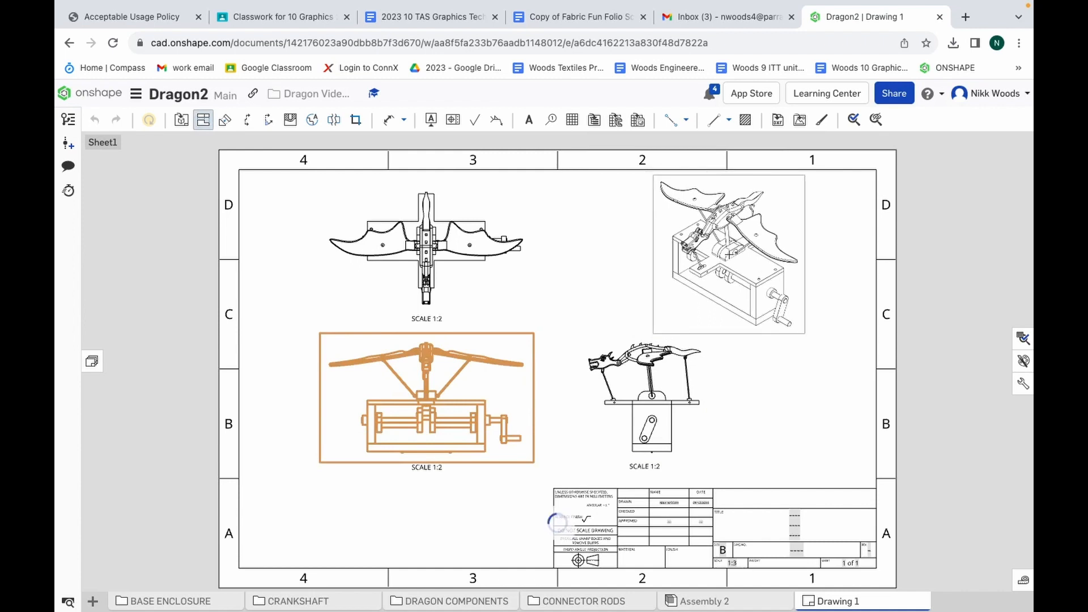
Project an isometric view into the upper-right area of the drawing sheet and display it as a shaded view
left_click(728, 256)
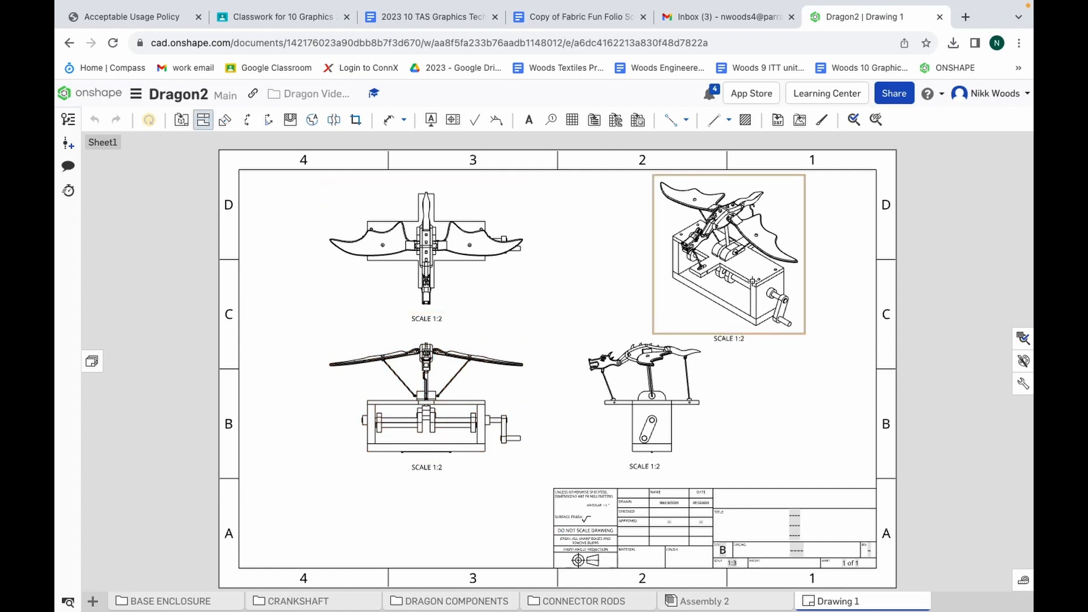
key("Escape")
right_click(753, 261)
mouse_move(785, 272)
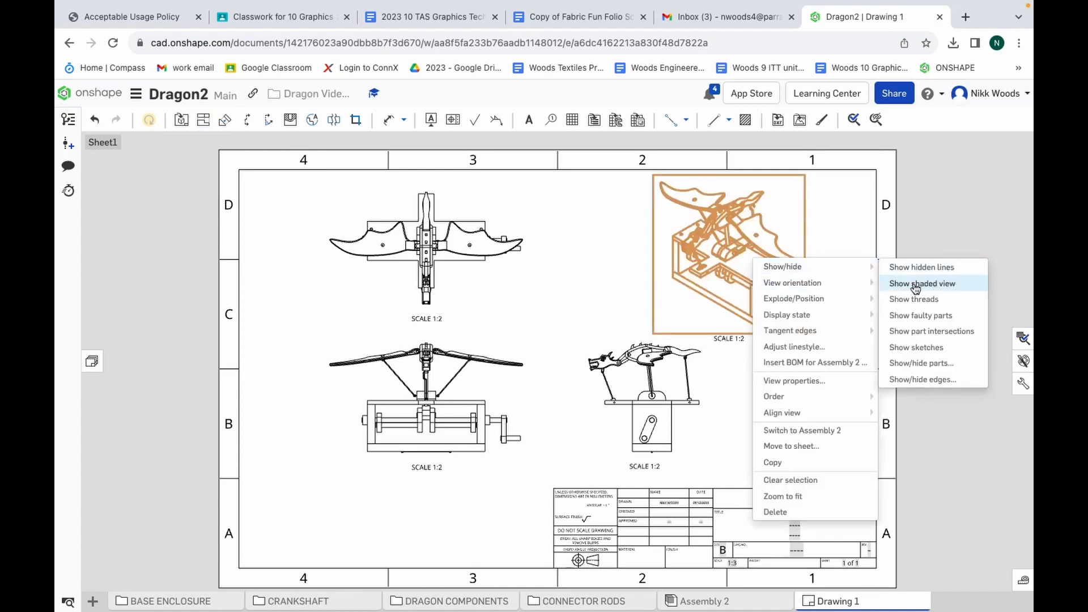
left_click(937, 290)
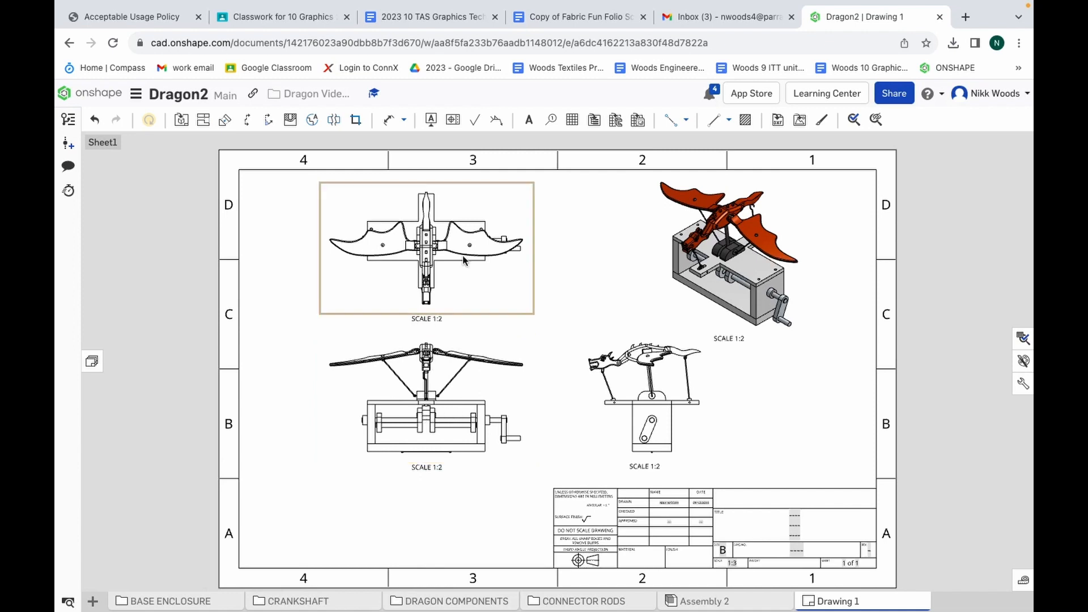
Dimension the overall width of the base enclosure in the front view, placing the dimension centred below the view
left_click(390, 123)
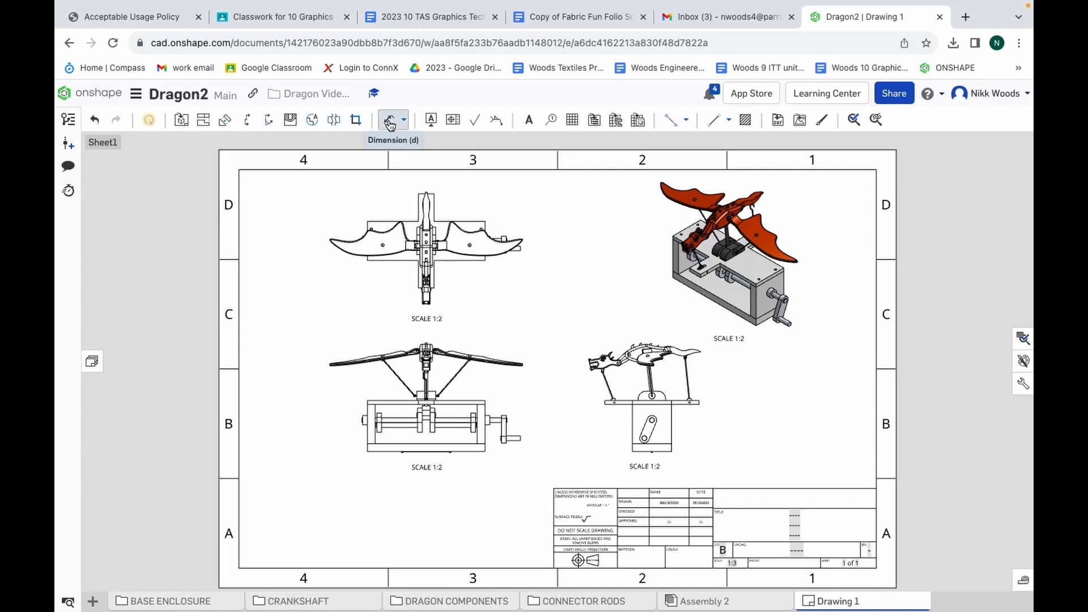
scroll(459, 480, "up", 5)
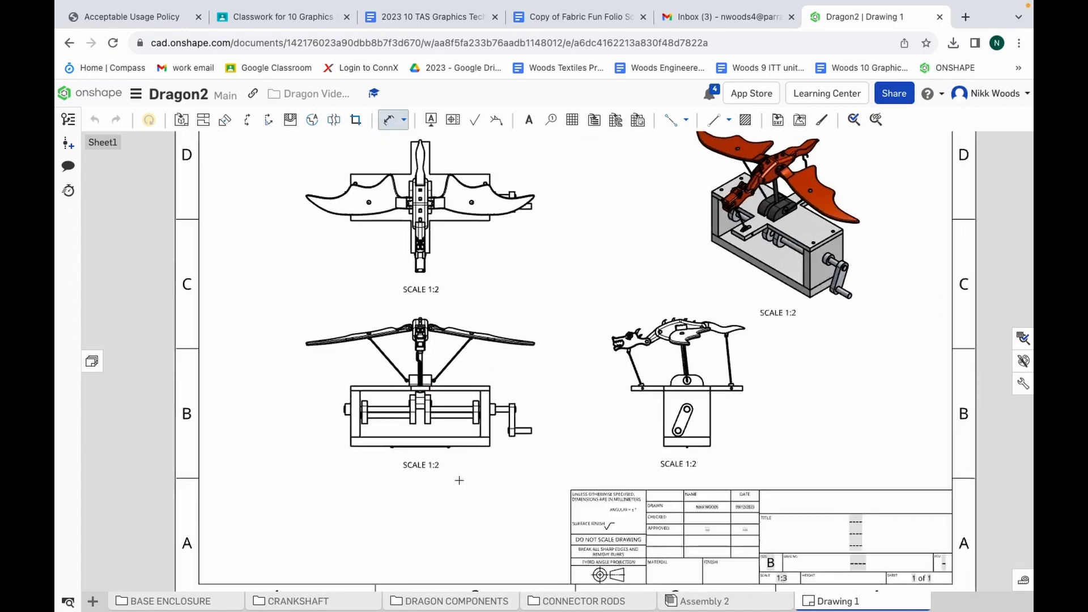
scroll(310, 245, "up", 3)
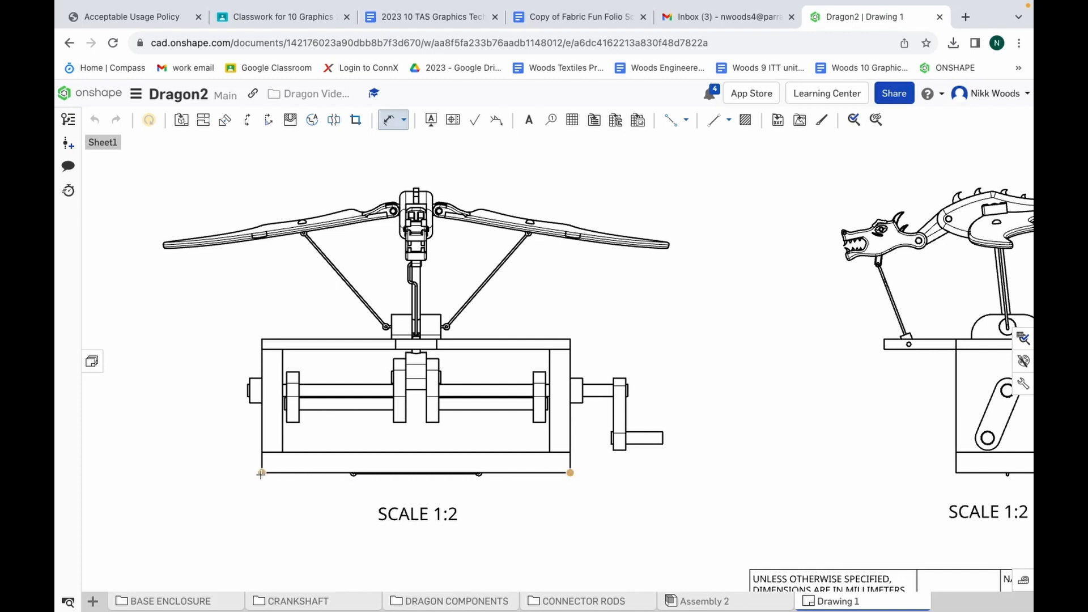
left_click(277, 479)
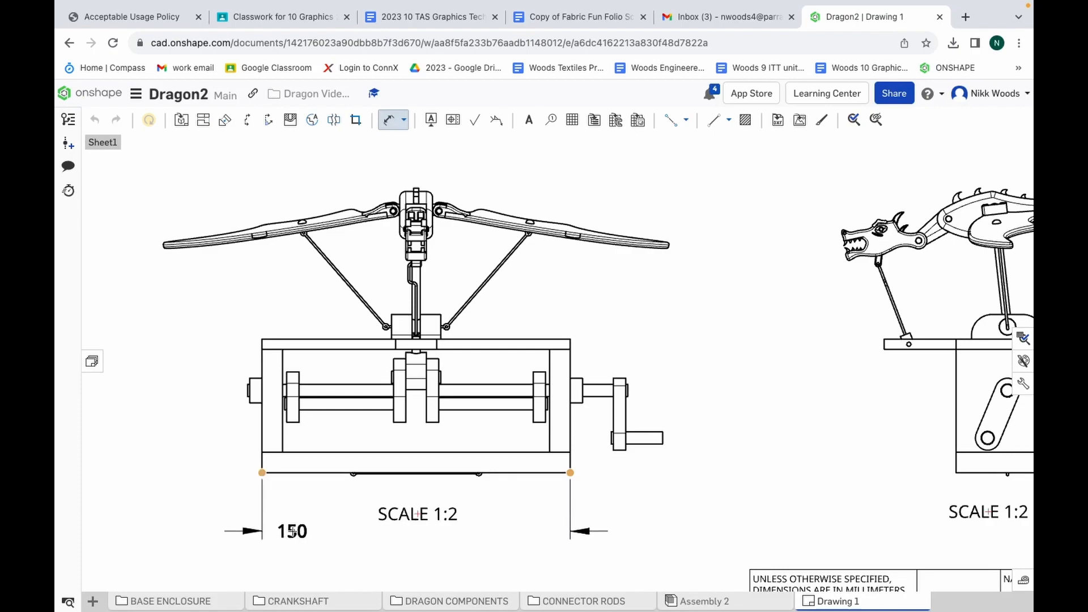
scroll(292, 530, "down", 5)
scroll(292, 530, "down", 3)
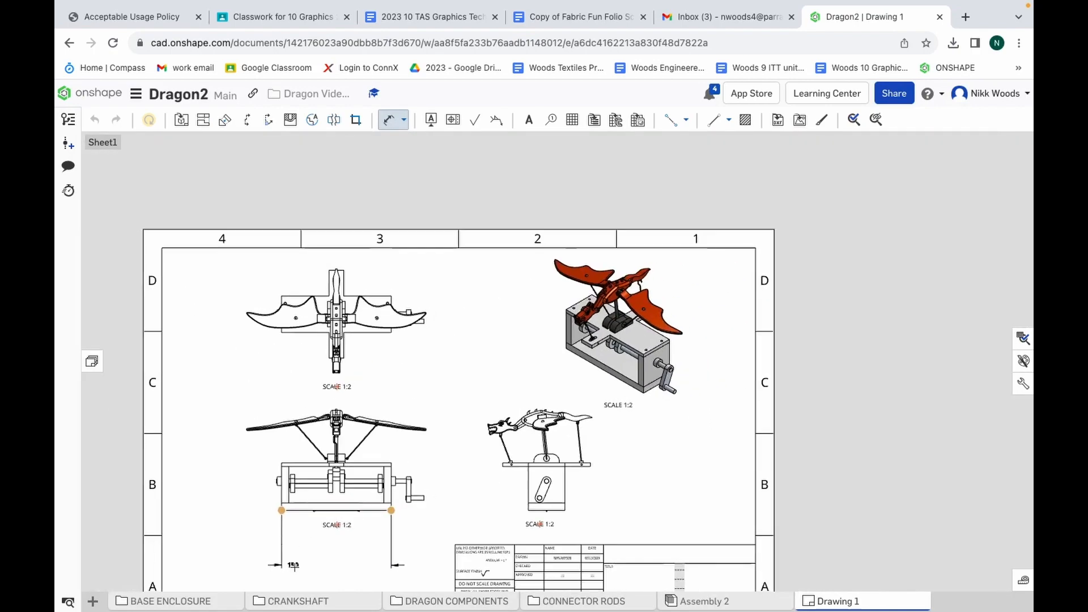
scroll(295, 553, "down", 3)
scroll(296, 566, "up", 2)
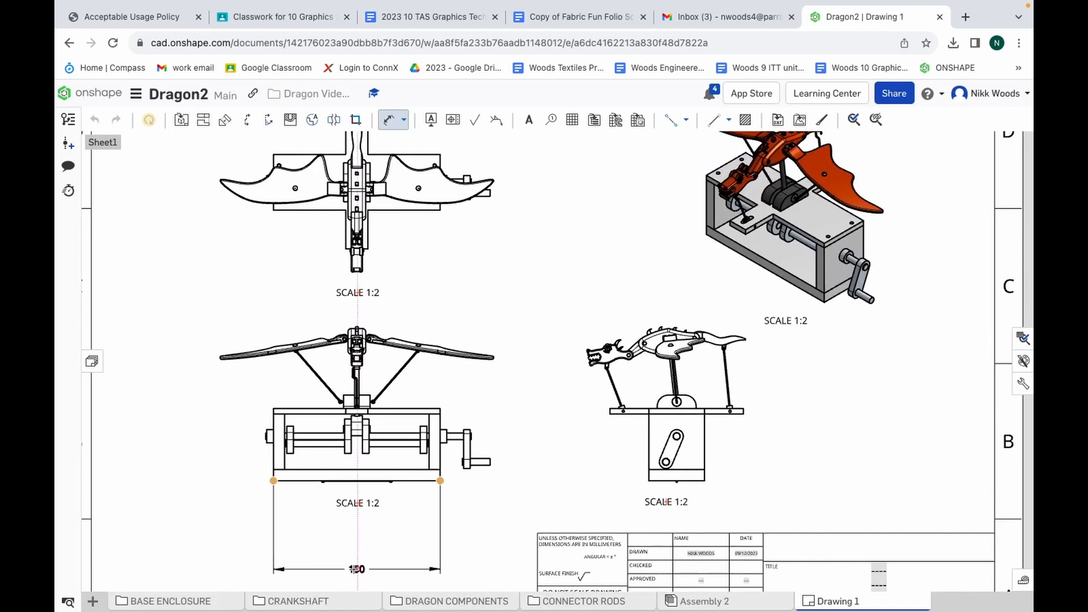
left_click(357, 569)
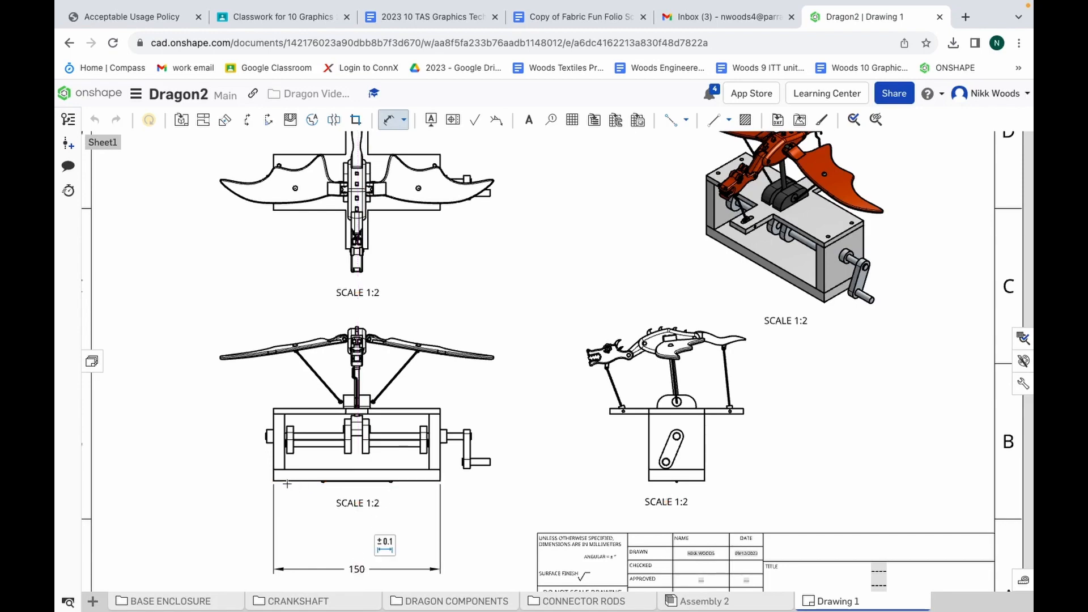
Dimension the thickness of both enclosure side panels in the front view, aligning the two dimensions just above the overall width dimension
scroll(287, 483, "up", 3)
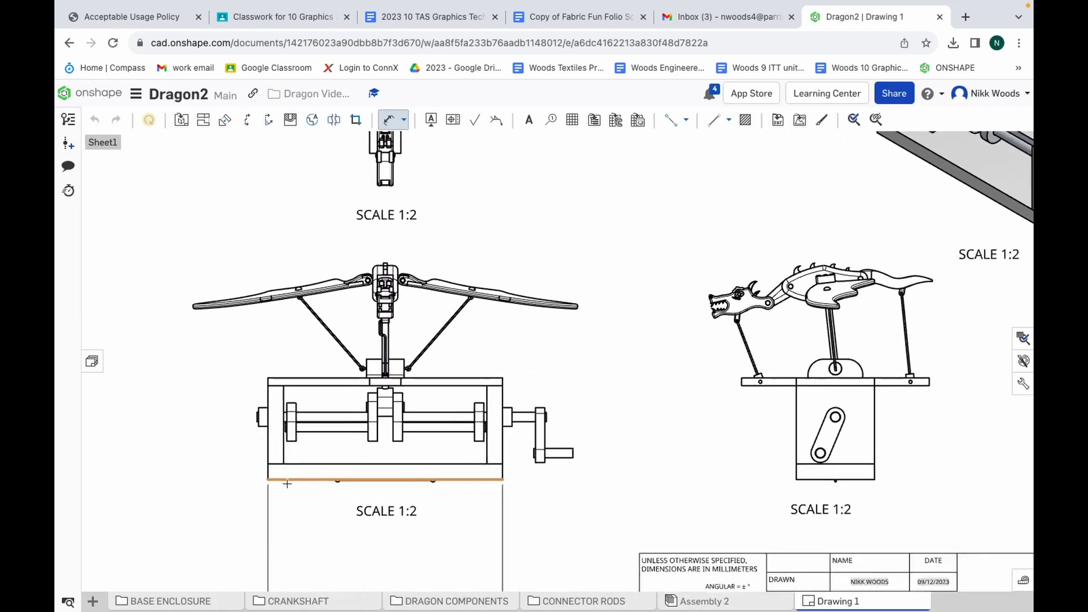
scroll(287, 483, "up", 2)
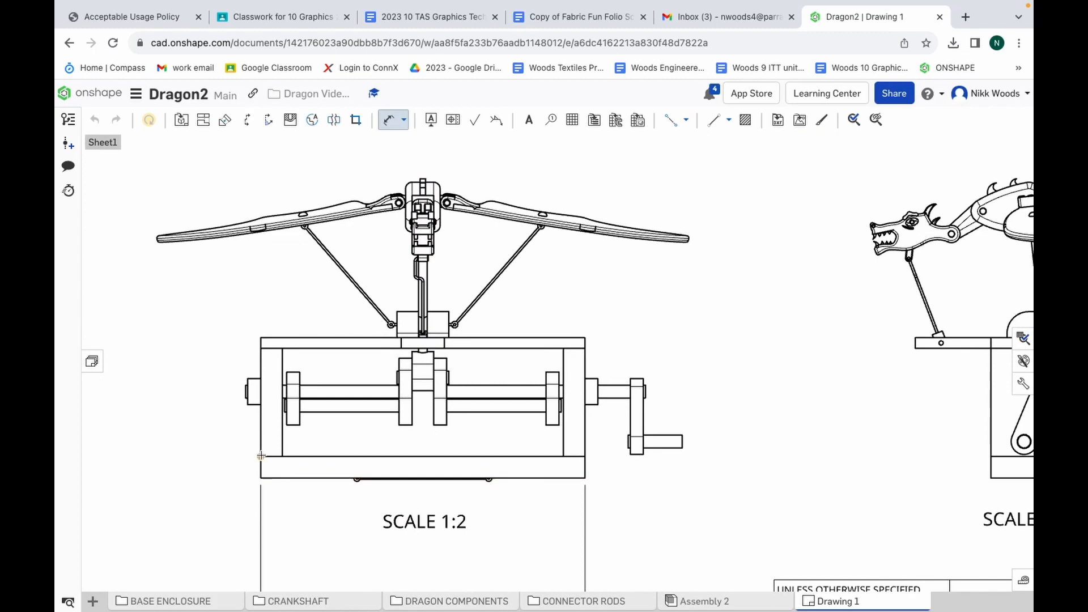
left_click(260, 456)
left_click(283, 456)
scroll(283, 548, "down", 1)
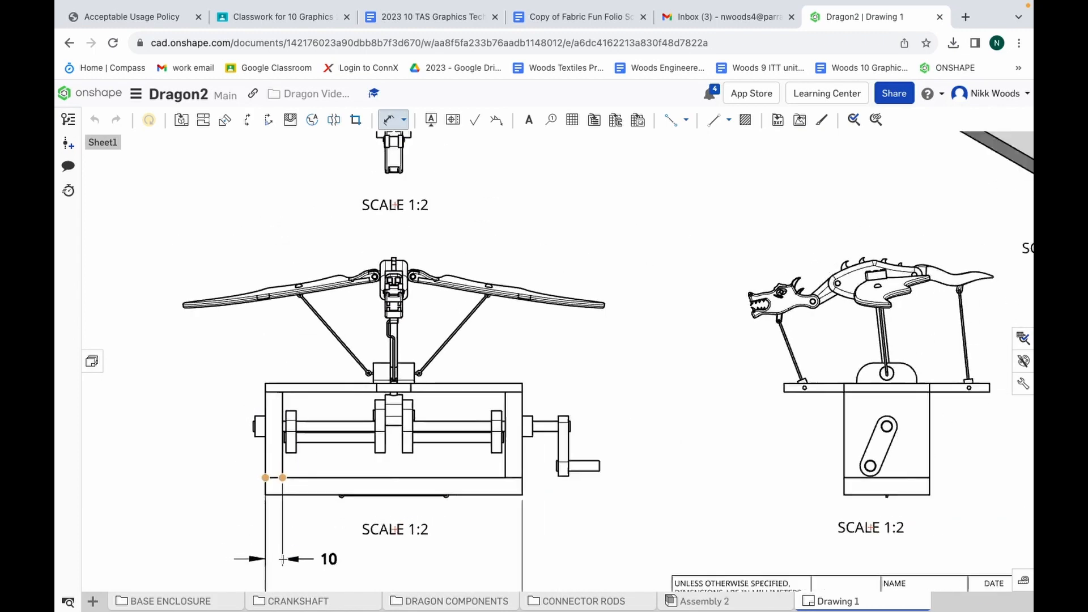
scroll(283, 559, "down", 3)
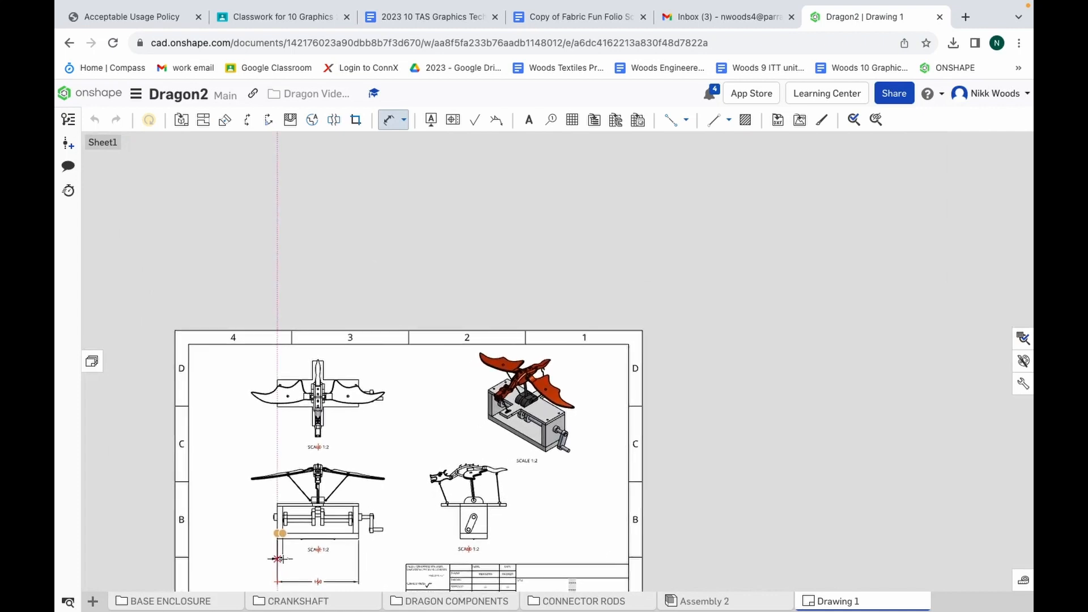
scroll(280, 567, "down", 1)
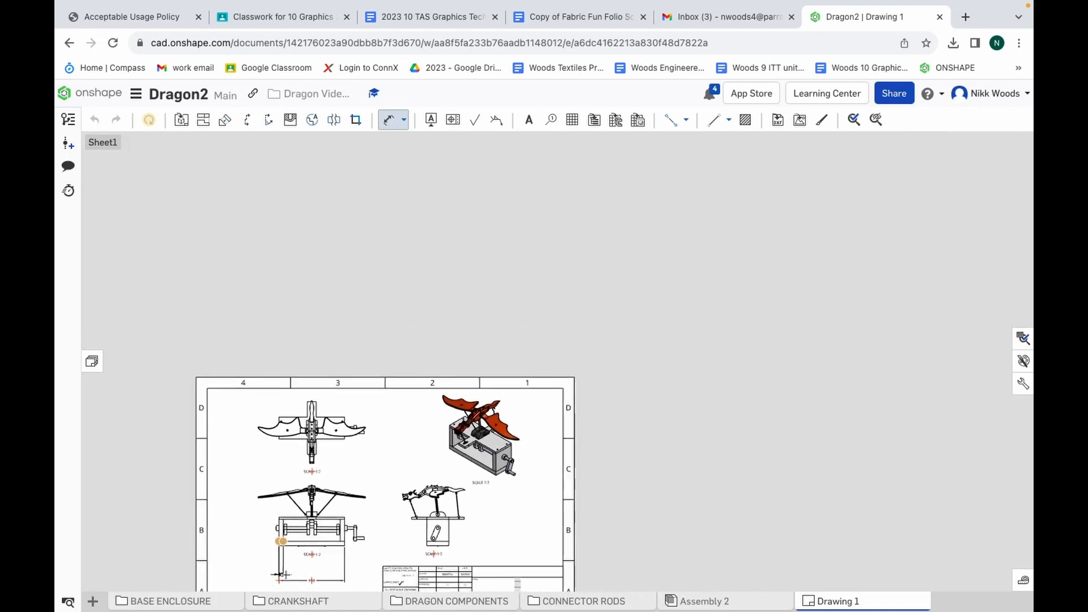
scroll(282, 575, "down", 1)
scroll(280, 579, "up", 1)
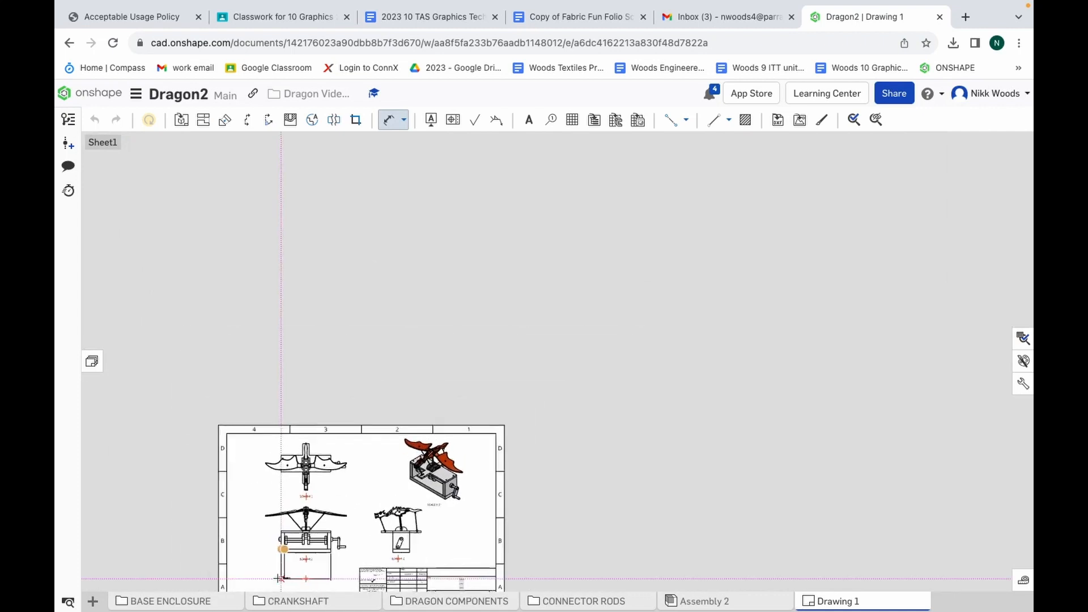
scroll(280, 578, "up", 5)
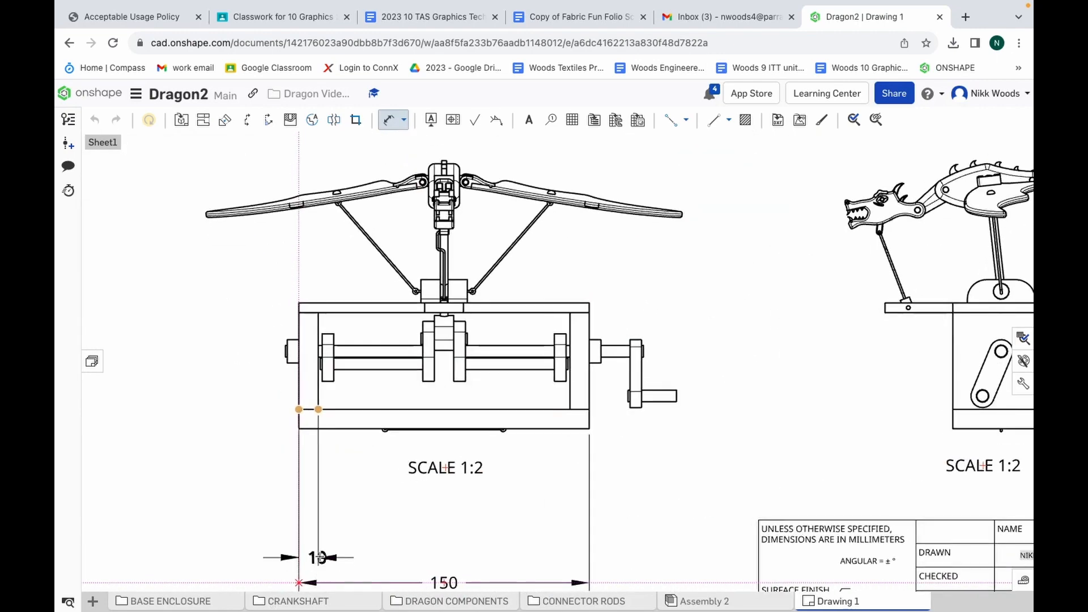
left_click(319, 549)
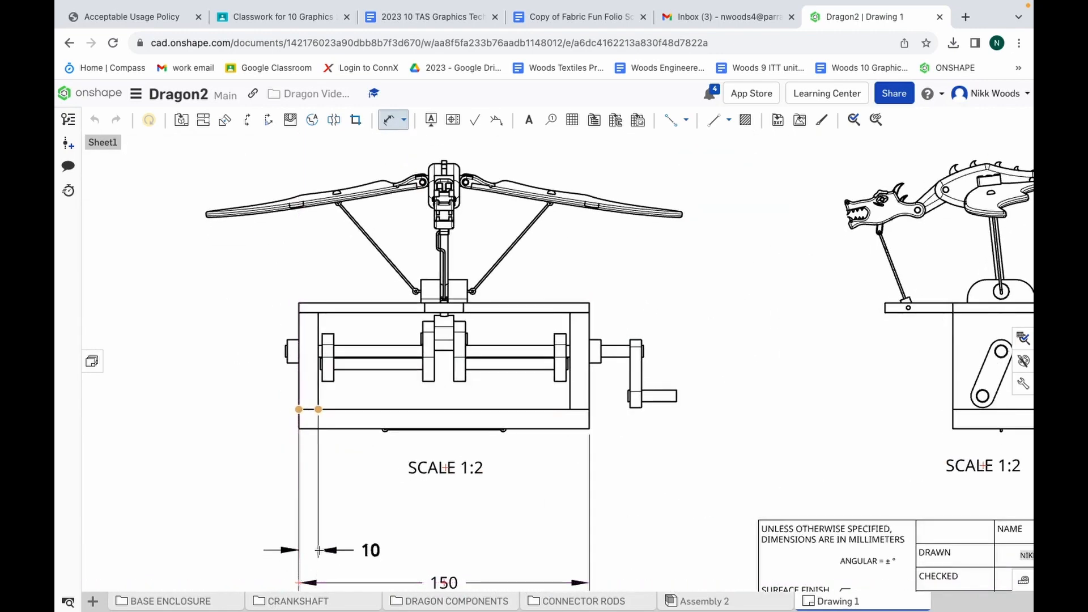
left_click(569, 408)
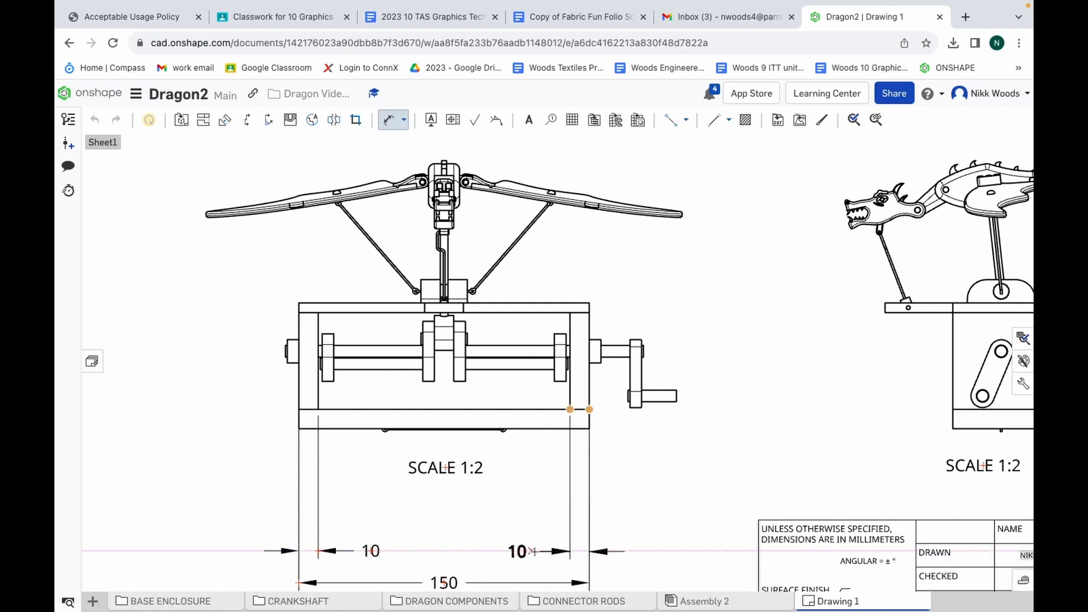
left_click(535, 551)
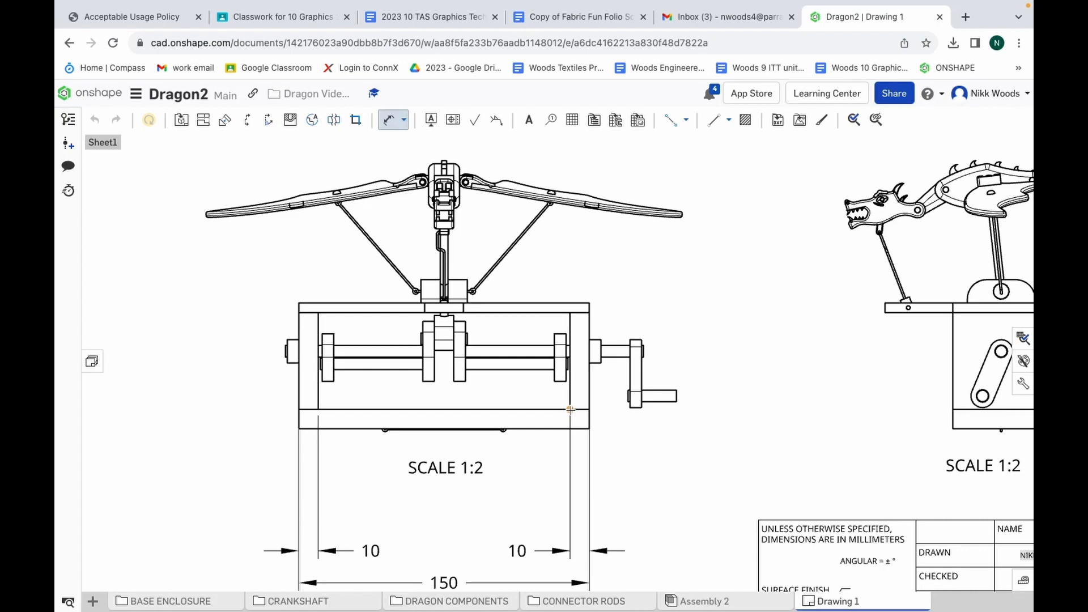
Dimension the overall height of the base enclosure to the left of the front view
scroll(421, 427, "down", 1)
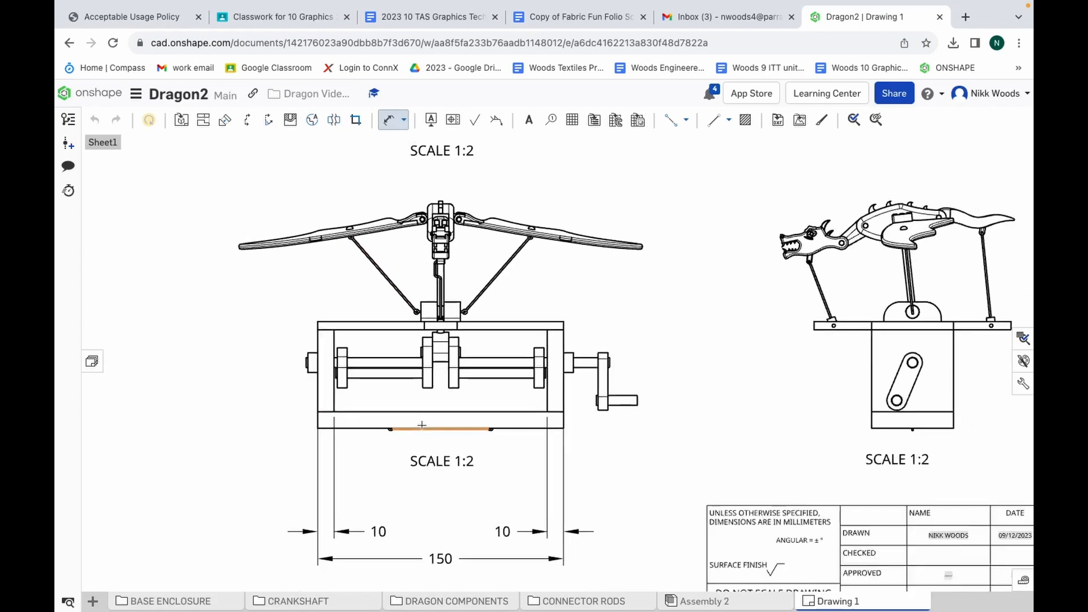
scroll(422, 425, "down", 3)
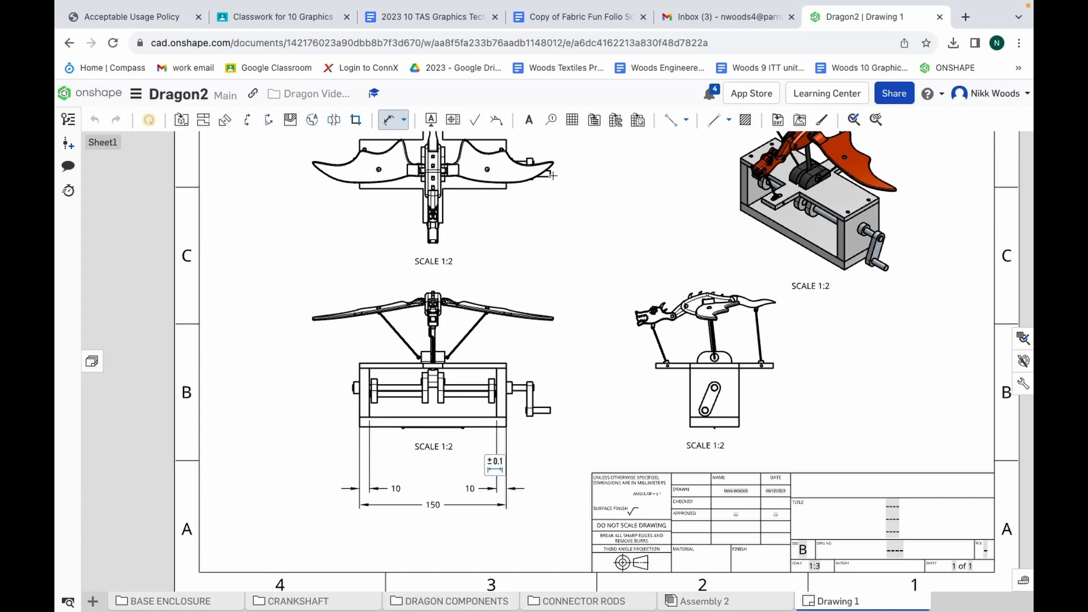
scroll(528, 282, "down", 3)
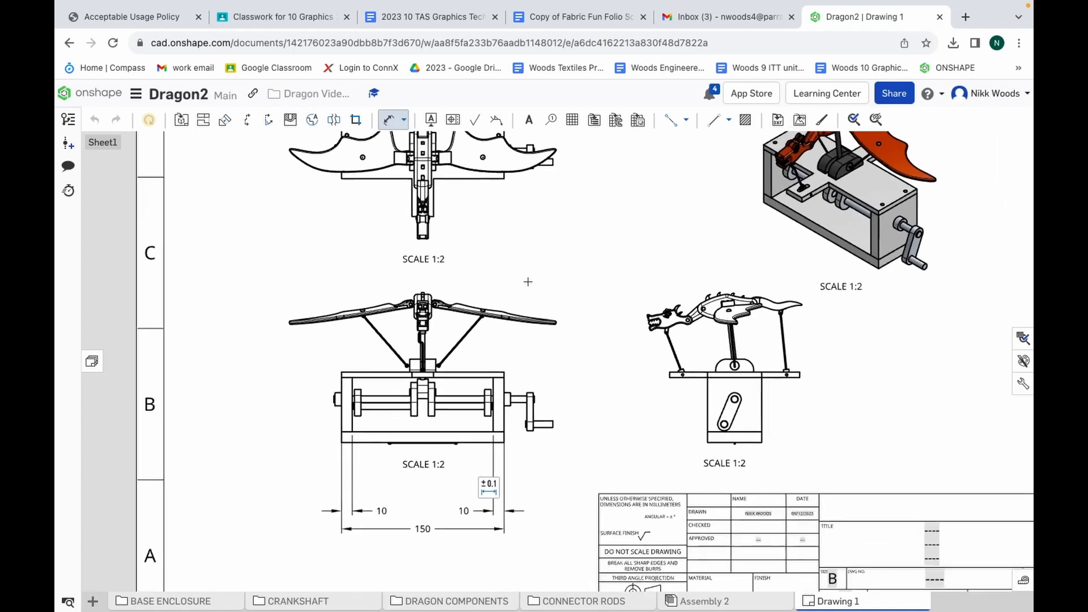
scroll(411, 165, "down", 2)
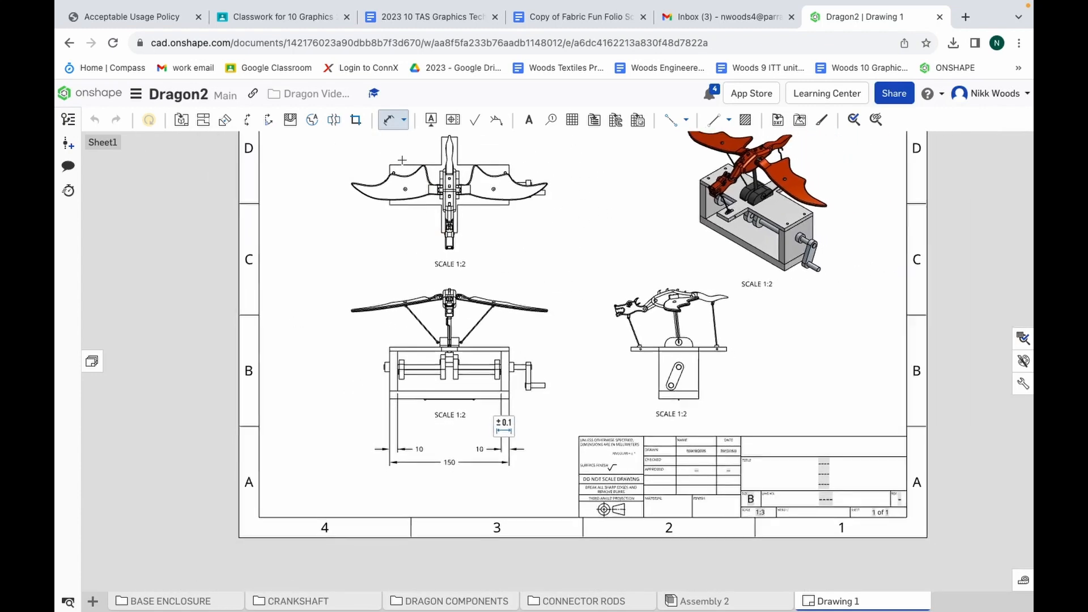
scroll(322, 148, "up", 3)
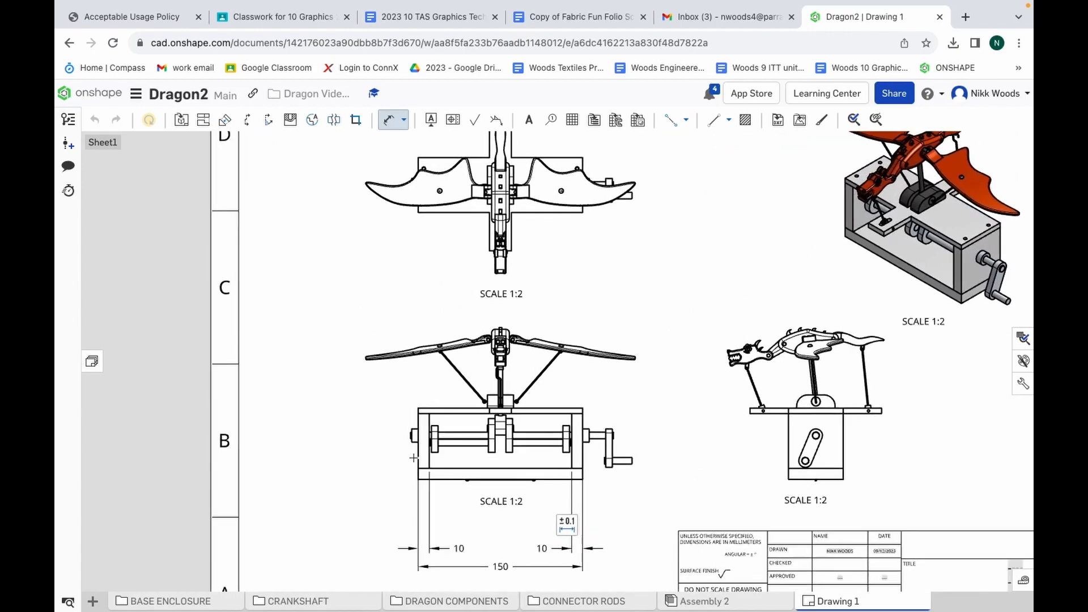
scroll(413, 458, "up", 3)
scroll(414, 458, "up", 2)
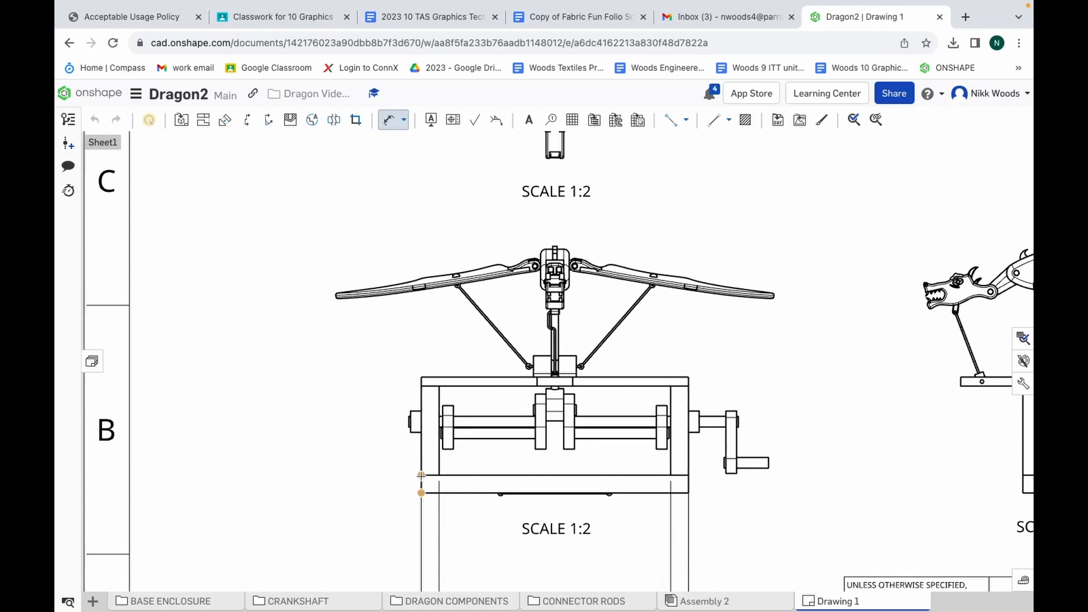
left_click(420, 384)
left_click(420, 379)
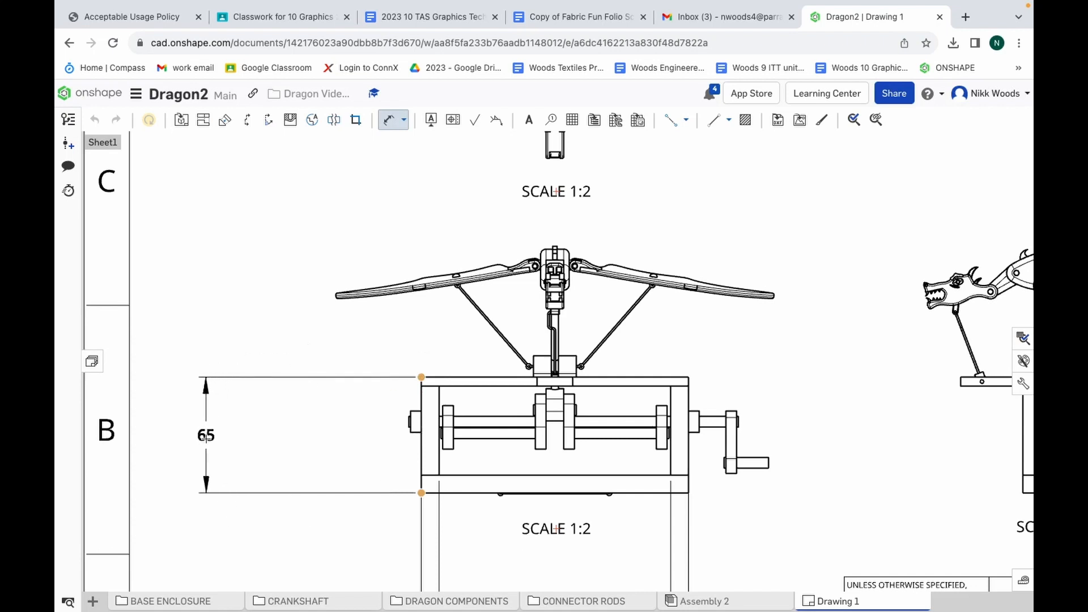
left_click(206, 435)
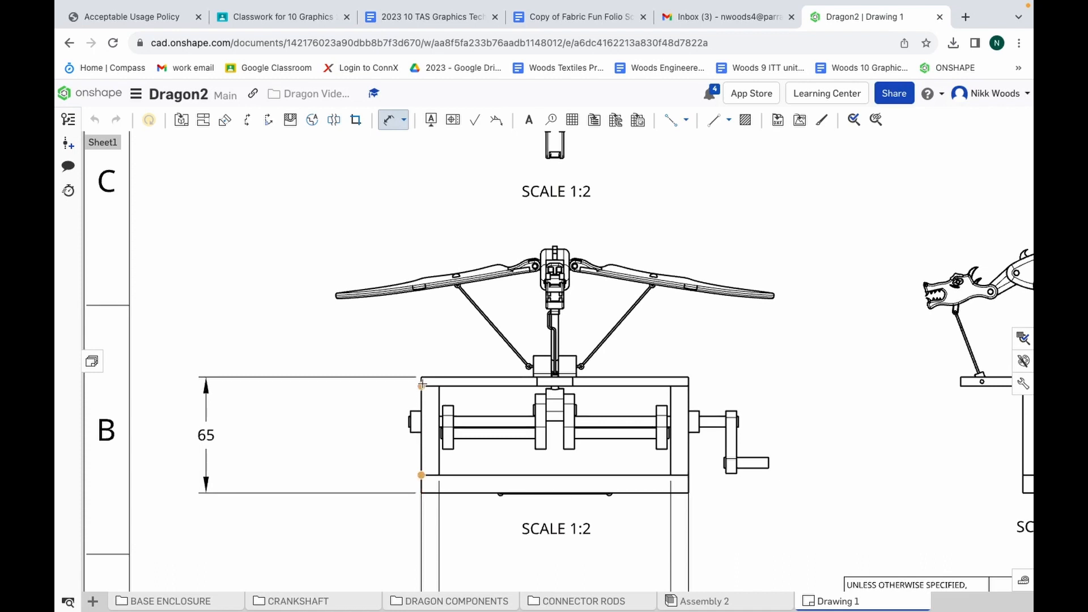
Dimension the thicknesses of the enclosure's bottom and top boards in the front view, between the view and the overall height dimension
left_click(421, 493)
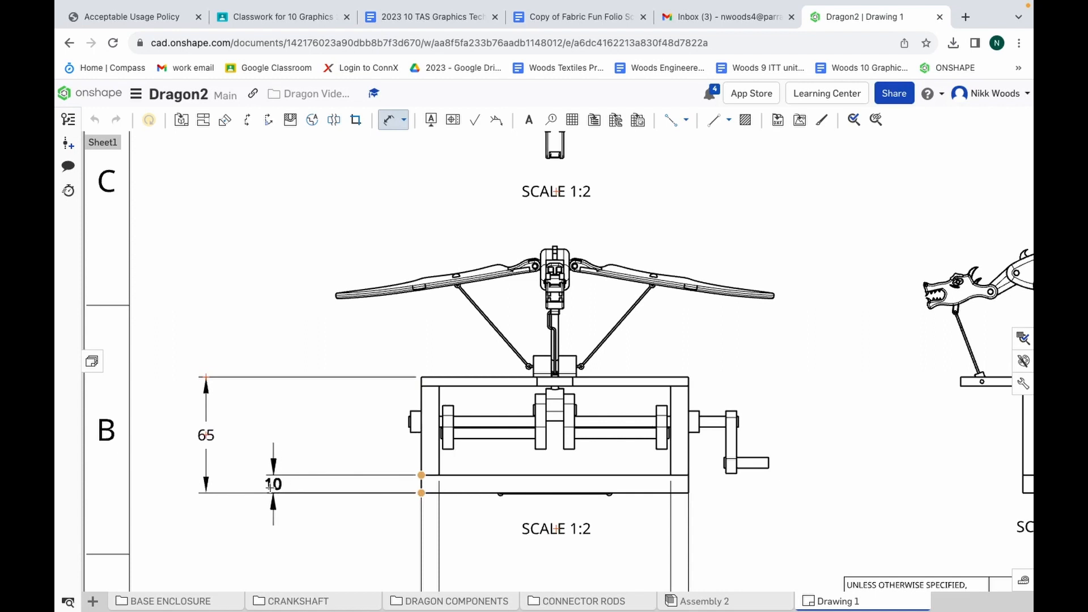
left_click(246, 485)
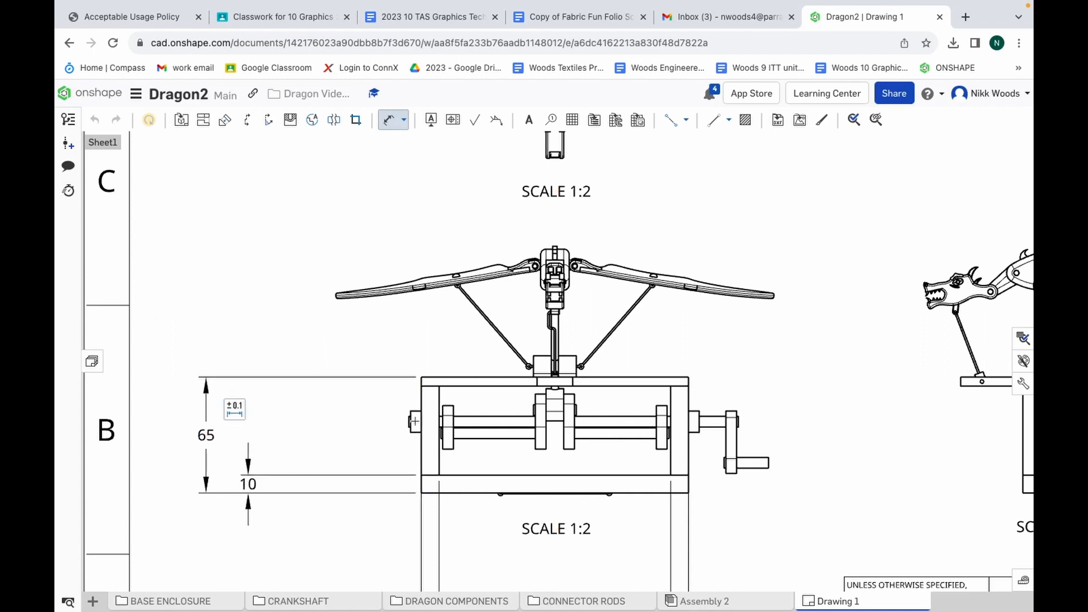
left_click(422, 386)
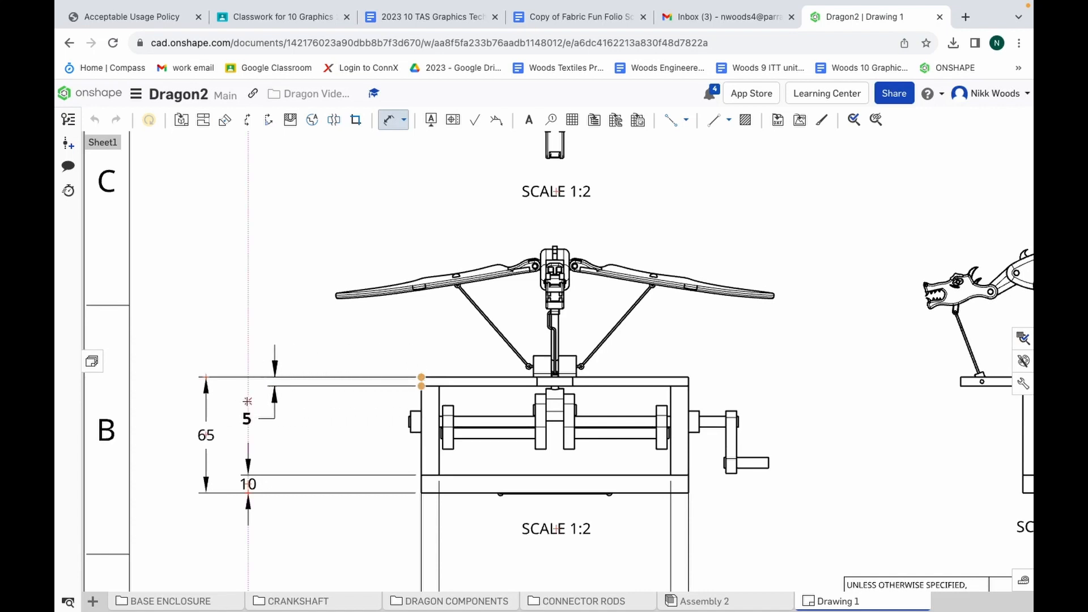
left_click(248, 401)
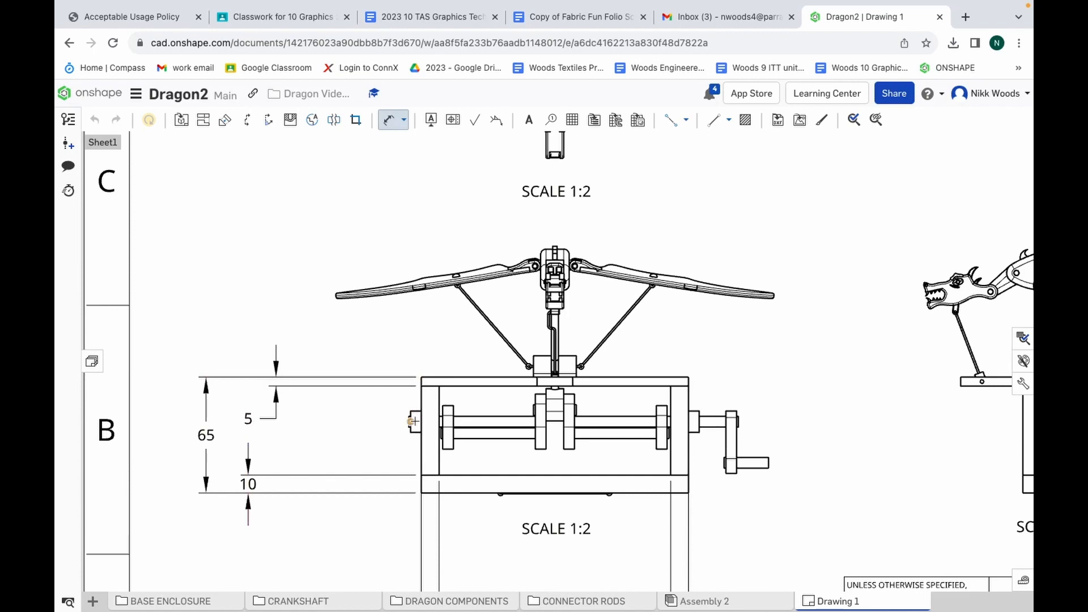
scroll(421, 409, "up", 5)
scroll(415, 421, "up", 1)
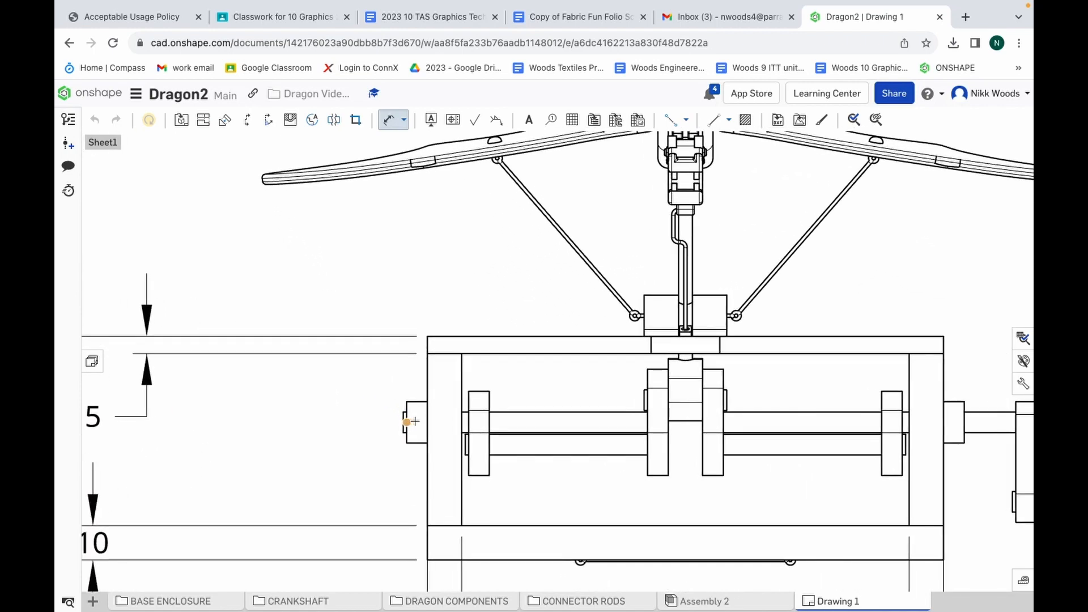
scroll(414, 421, "up", 2)
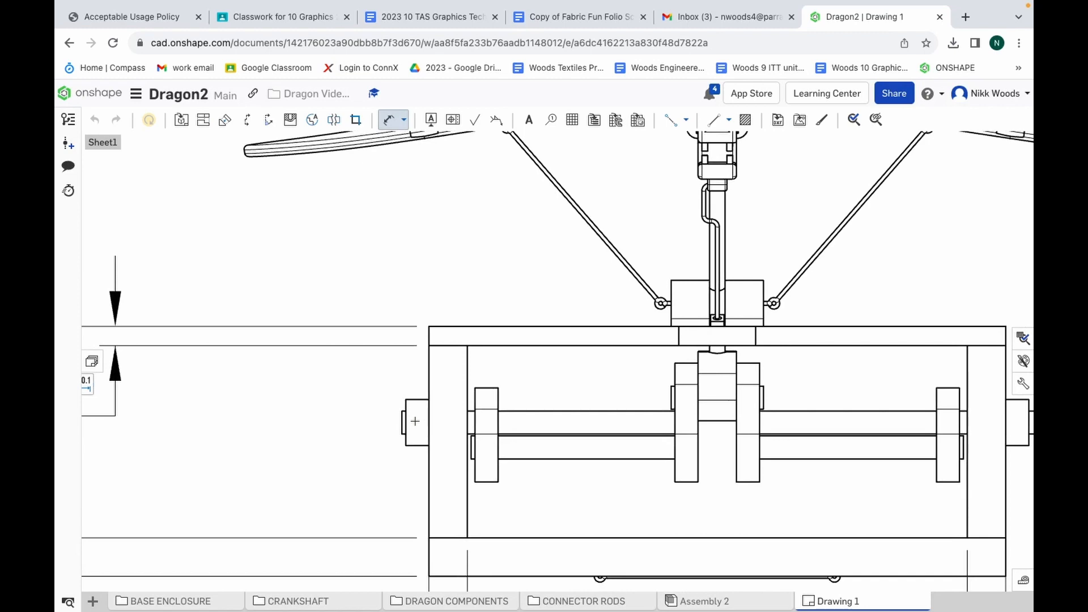
mouse_move(749, 610)
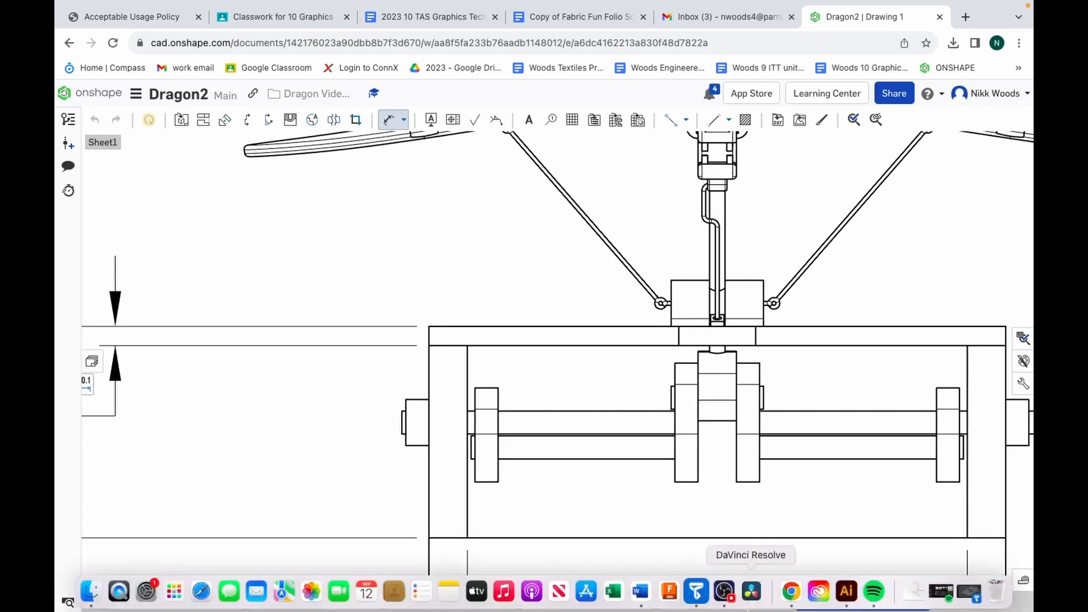
left_click(724, 591)
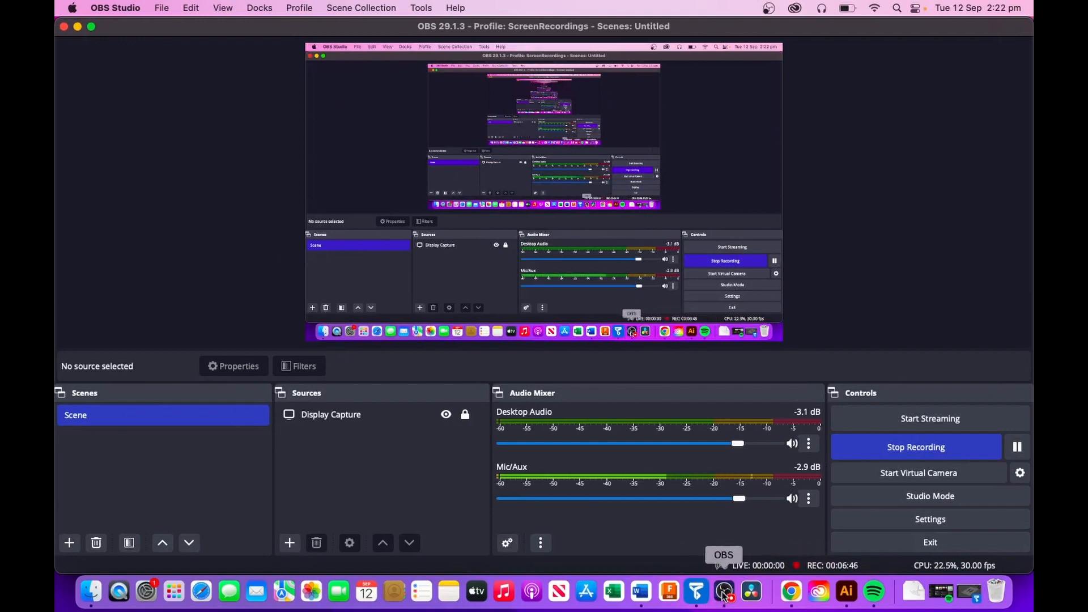
Switch back to Chrome and dimension the heights of the outer collar and protruding shaft end left of the front view, keeping both dimensions level
left_click(797, 592)
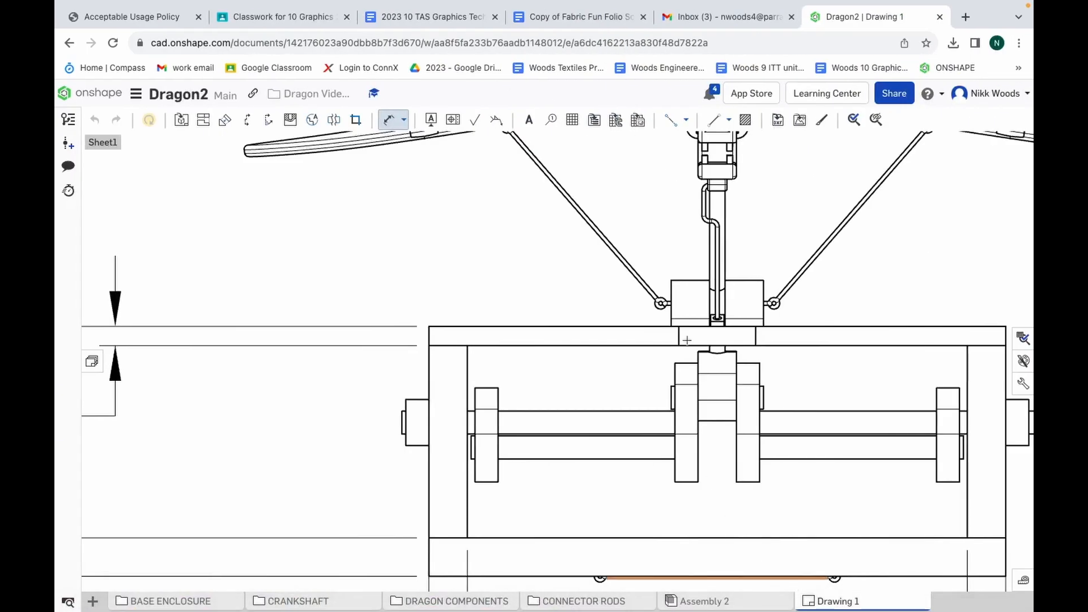
left_click(406, 399)
left_click(405, 446)
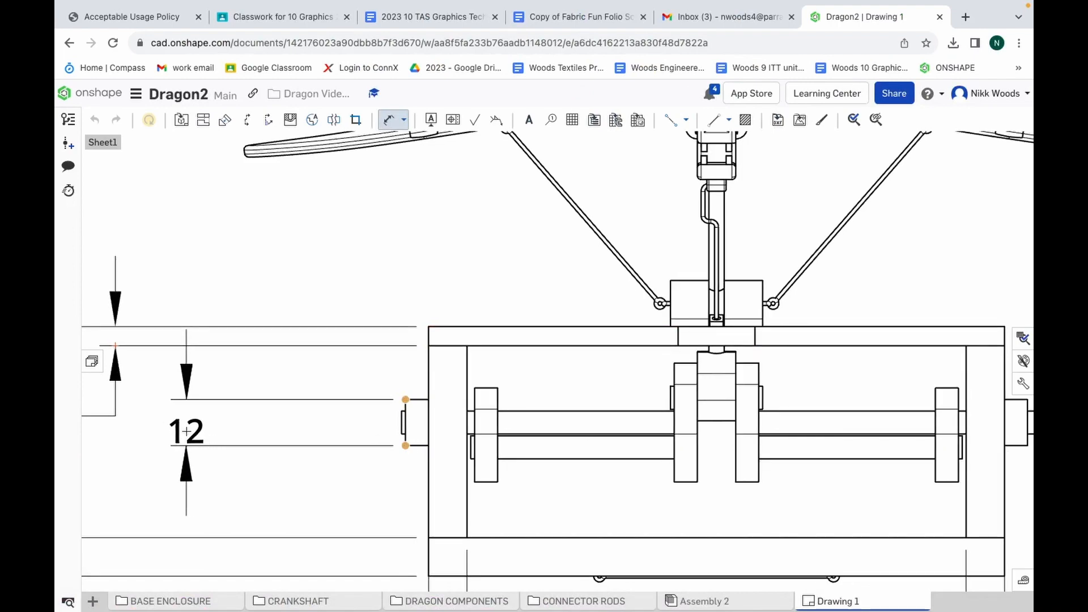
left_click(185, 428)
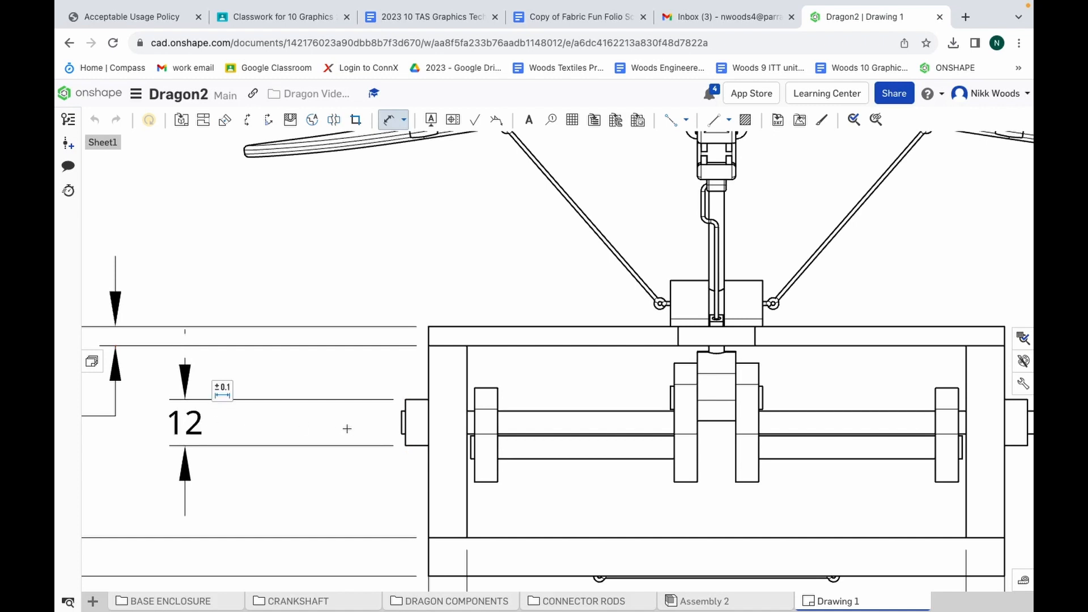
left_click(401, 412)
left_click(401, 435)
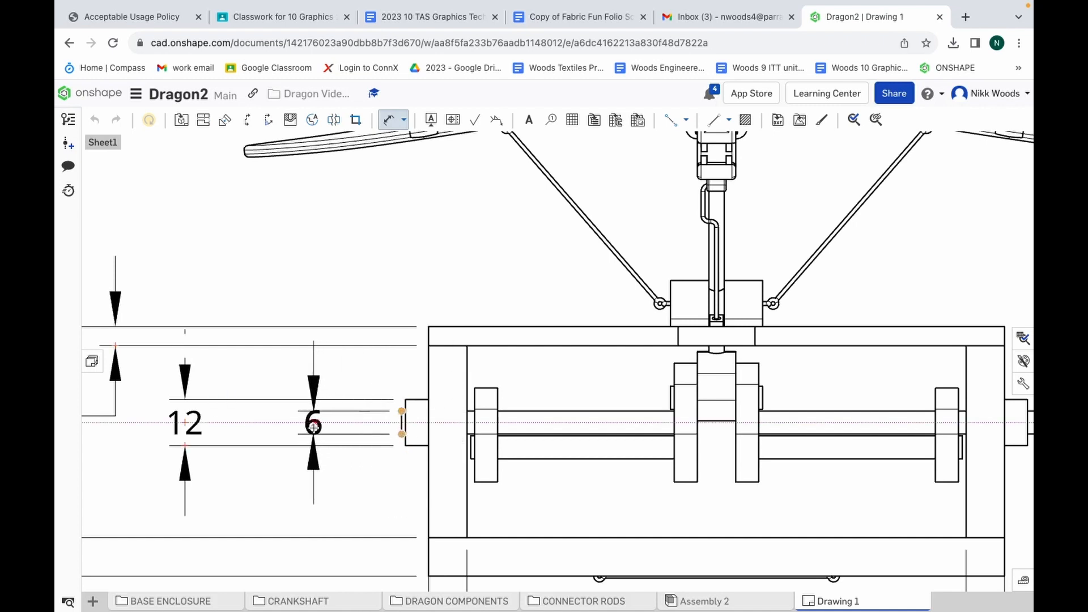
left_click(283, 424)
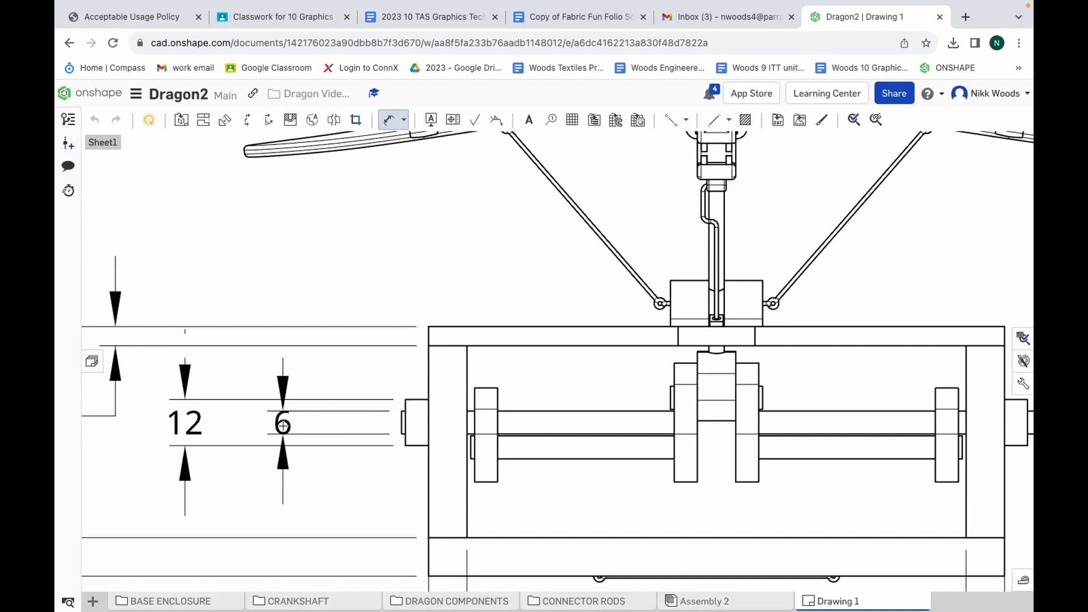
Switch to OBS to check the recording status, and return to the drawing in Chrome
scroll(342, 408, "down", 5)
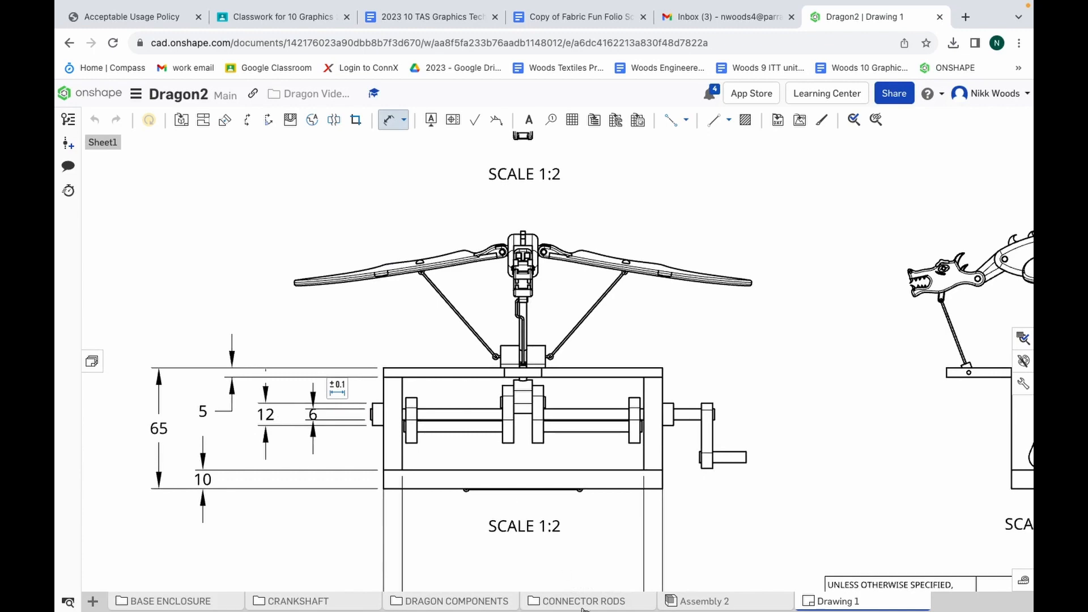
mouse_move(697, 593)
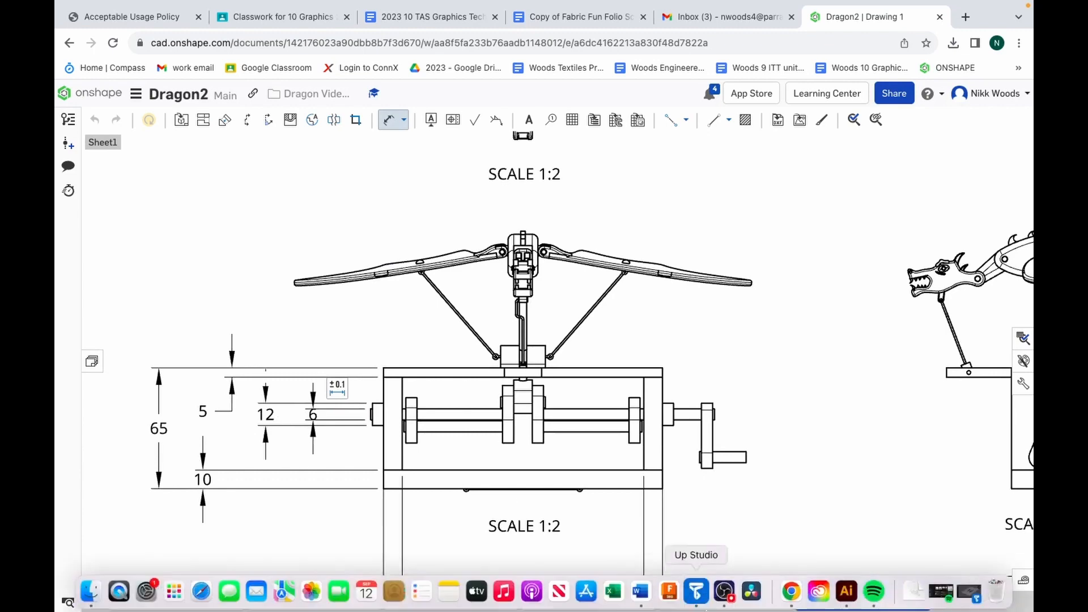
left_click(725, 592)
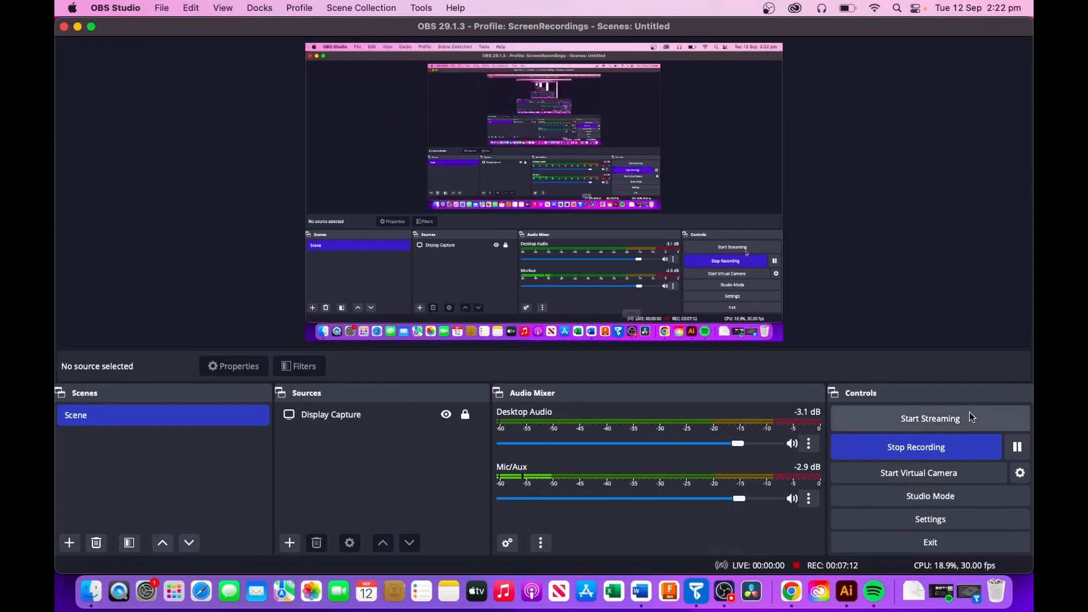
left_click(793, 602)
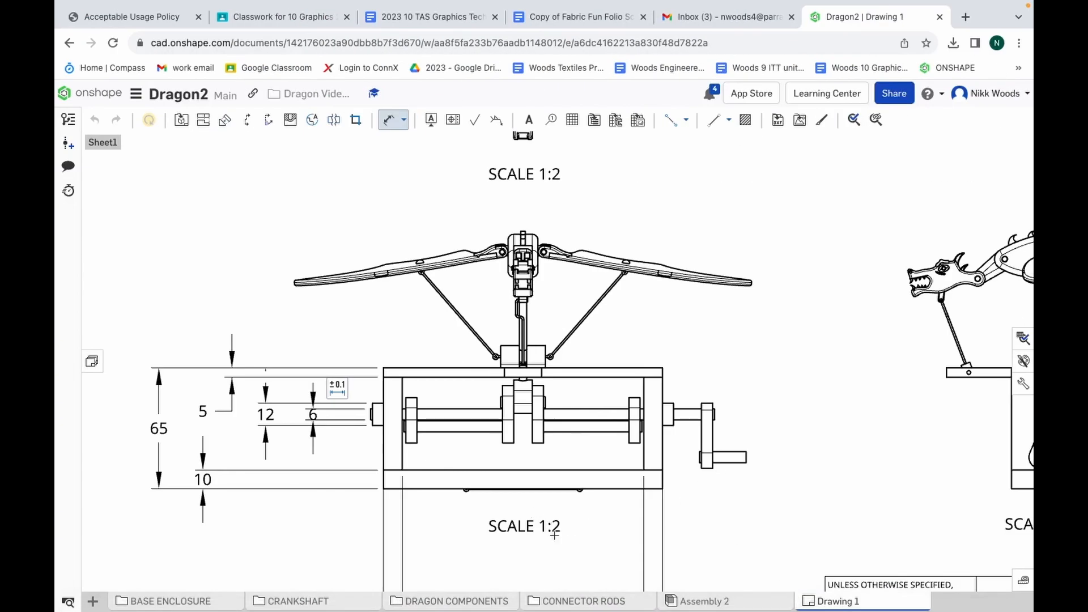
Dimension the leftmost crank arm's thickness and the rod length between it and the next arm, placing both dimensions below the front view
scroll(581, 469, "down", 5)
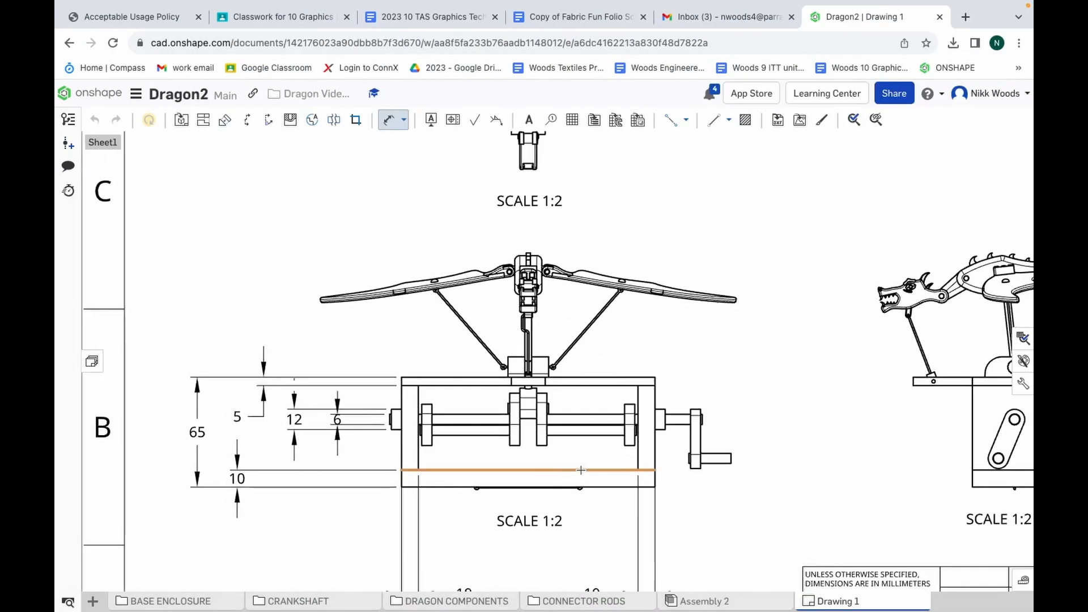
scroll(581, 570, "up", 4)
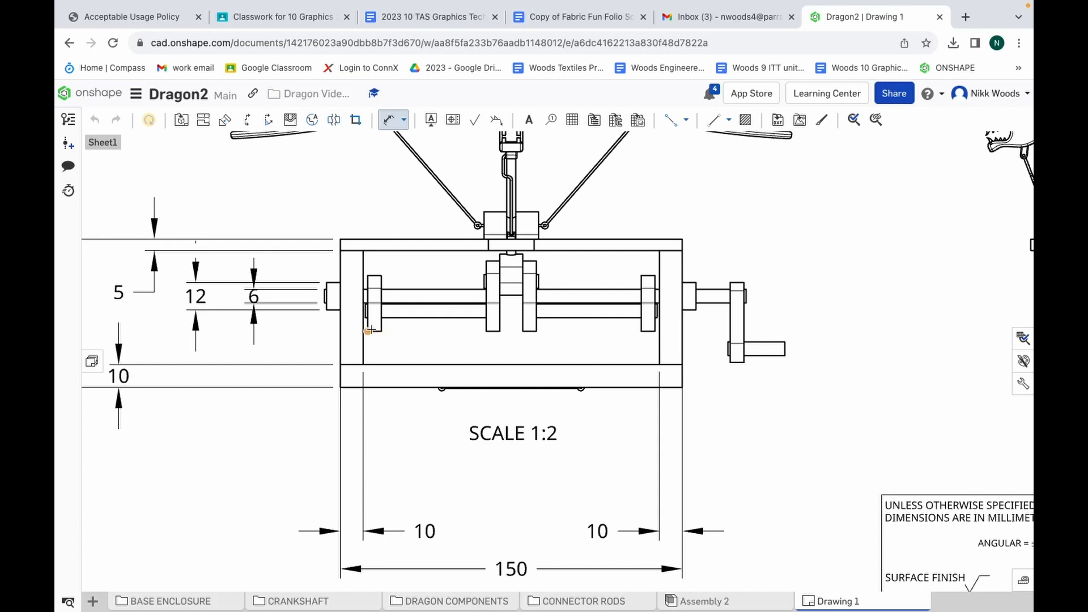
left_click(369, 330)
left_click(382, 331)
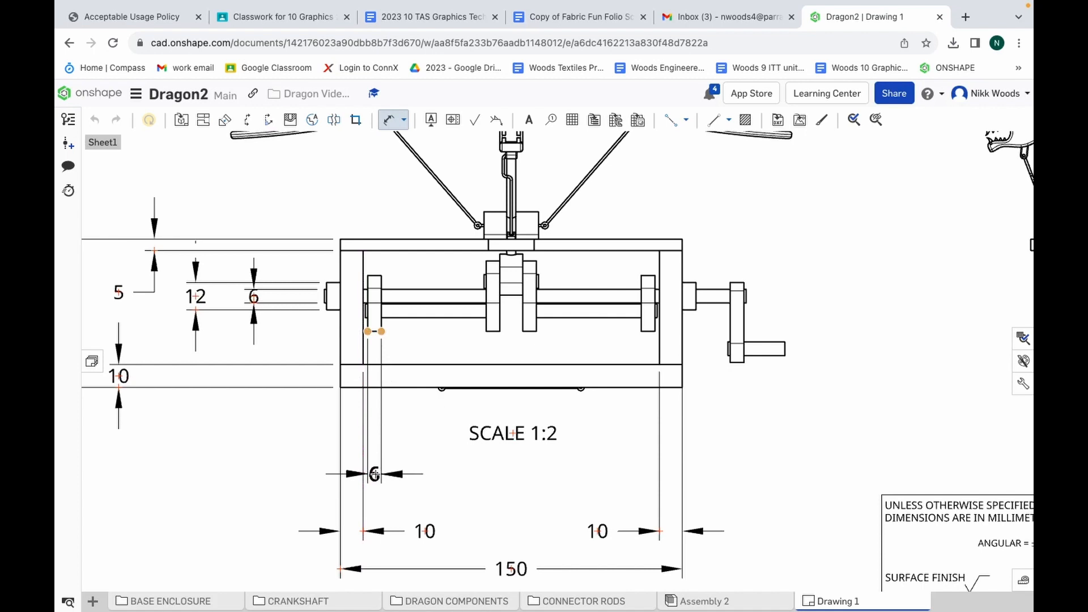
left_click(375, 473)
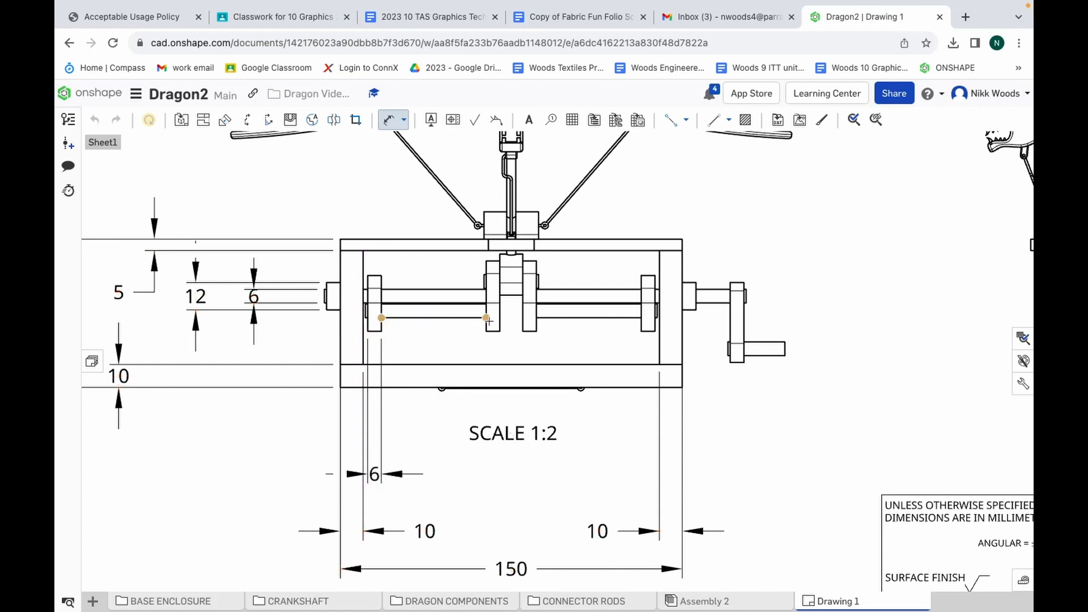
left_click(487, 318)
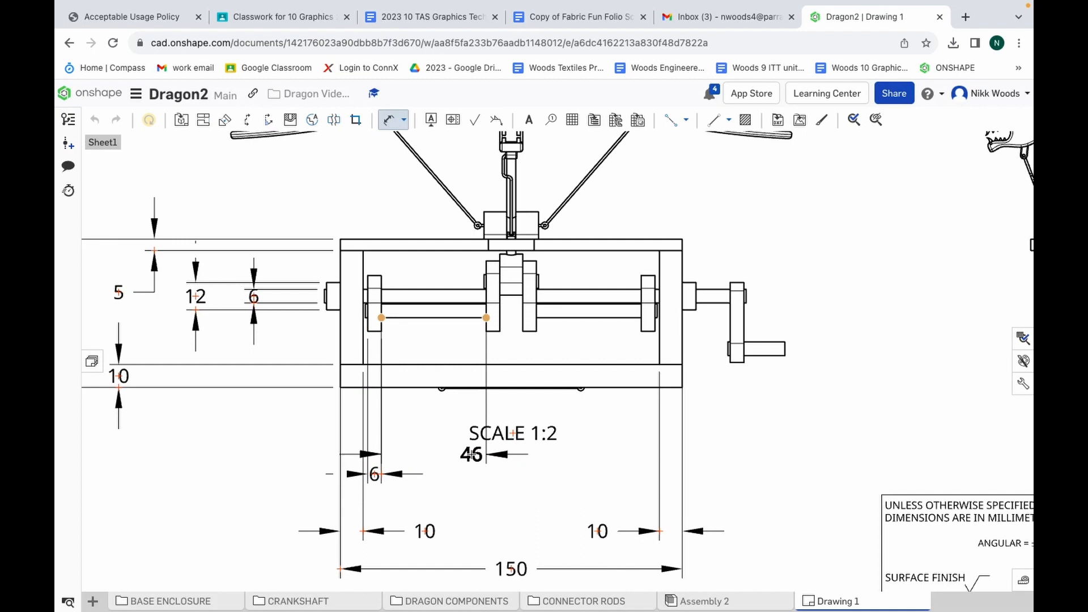
left_click(472, 454)
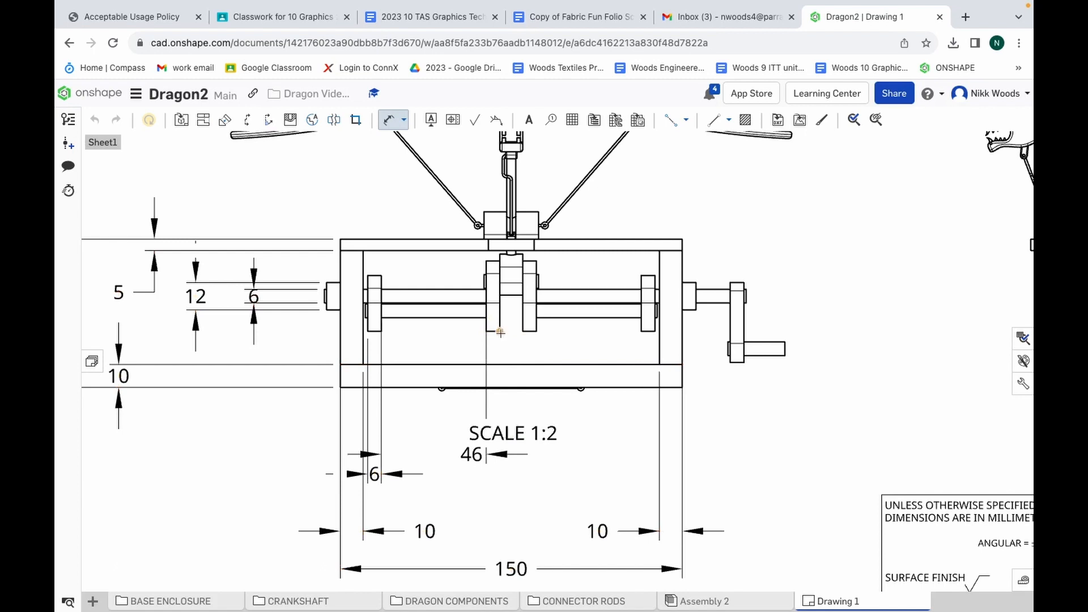
Dimension the thickness of the crank arm just left of centre, placing the dimension directly below the enclosure in the front view
left_click(500, 332)
left_click(487, 331)
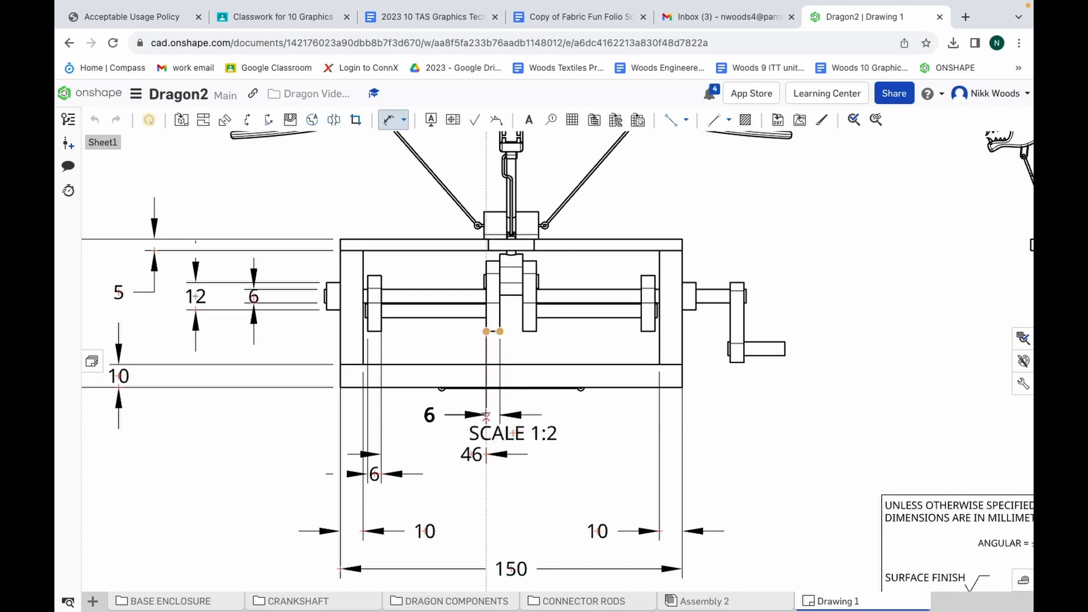
left_click(486, 412)
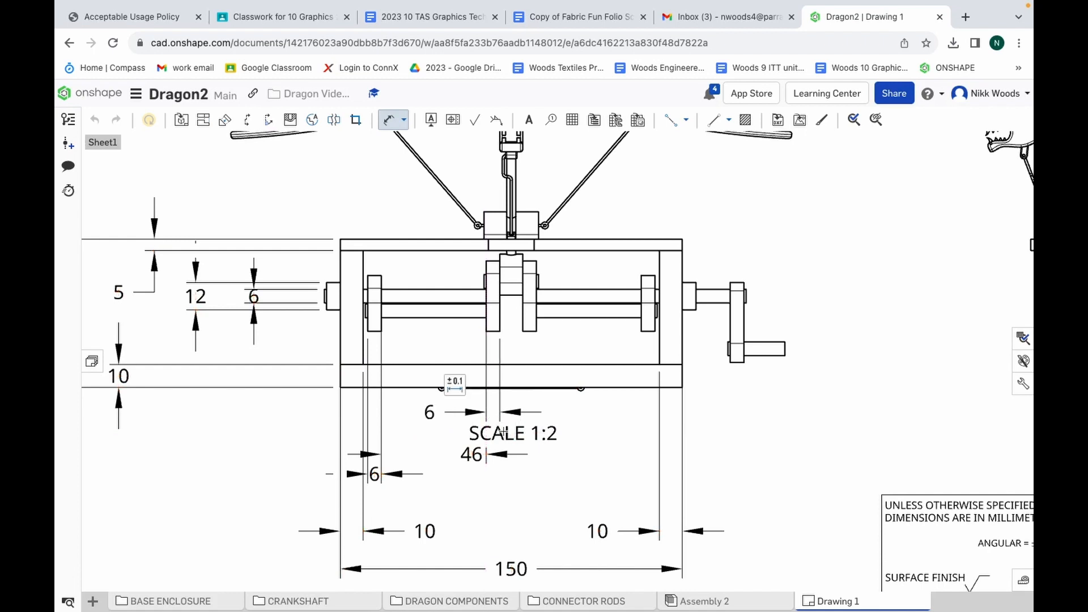
key("Escape")
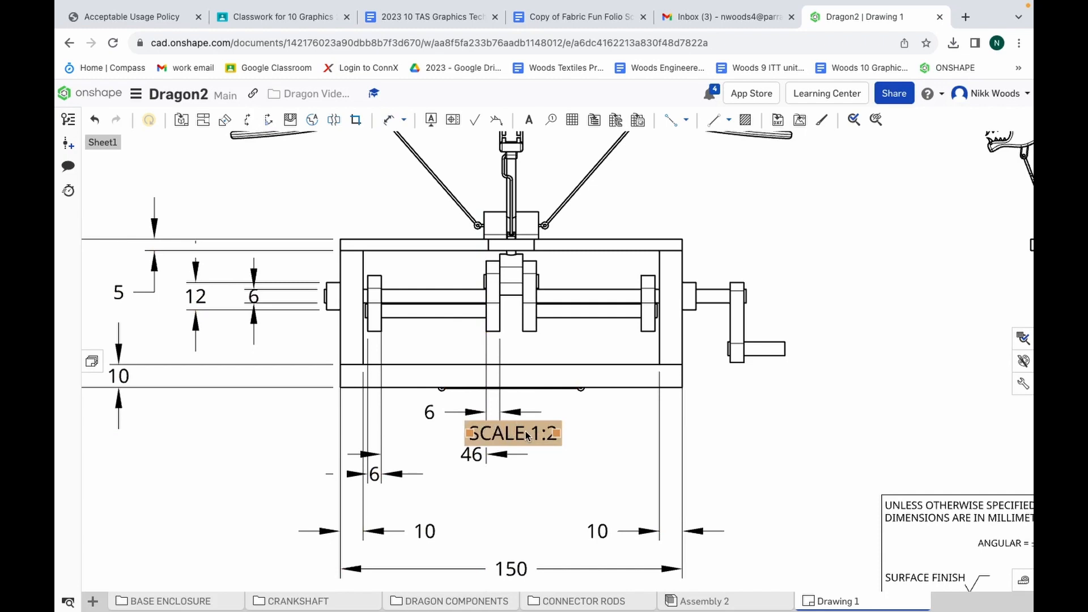
Move the front view's SCALE 1:2 label clear of the dimensions, centring it below the overall width dimension
mouse_move(527, 436)
left_mouse_down()
mouse_move(524, 495)
mouse_move(533, 434)
mouse_move(555, 402)
mouse_move(749, 445)
left_mouse_up()
scroll(750, 445, "down", 3)
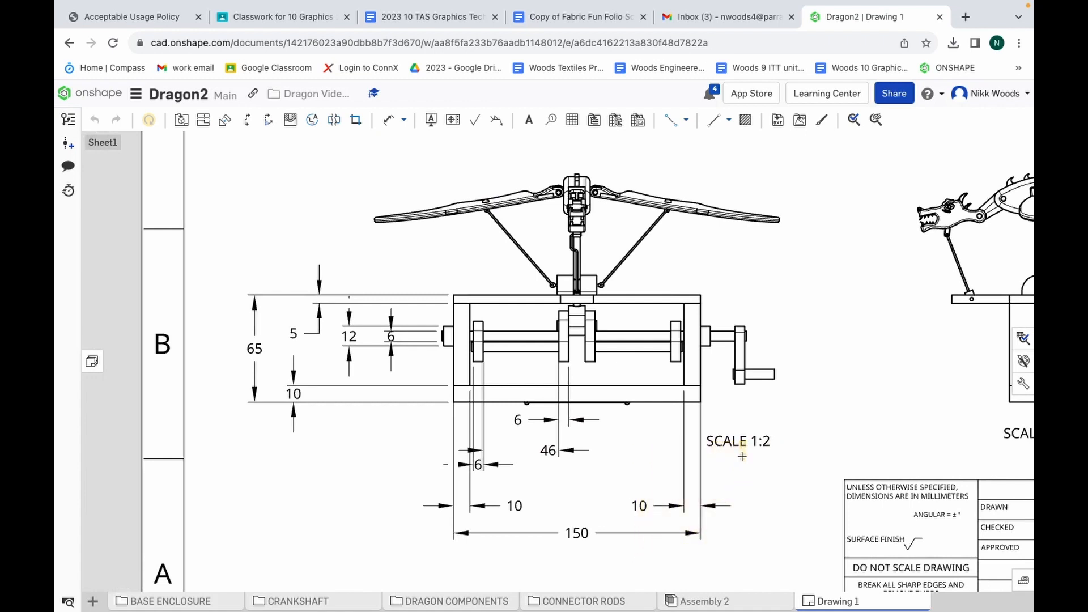
left_click_drag(740, 440, 581, 573)
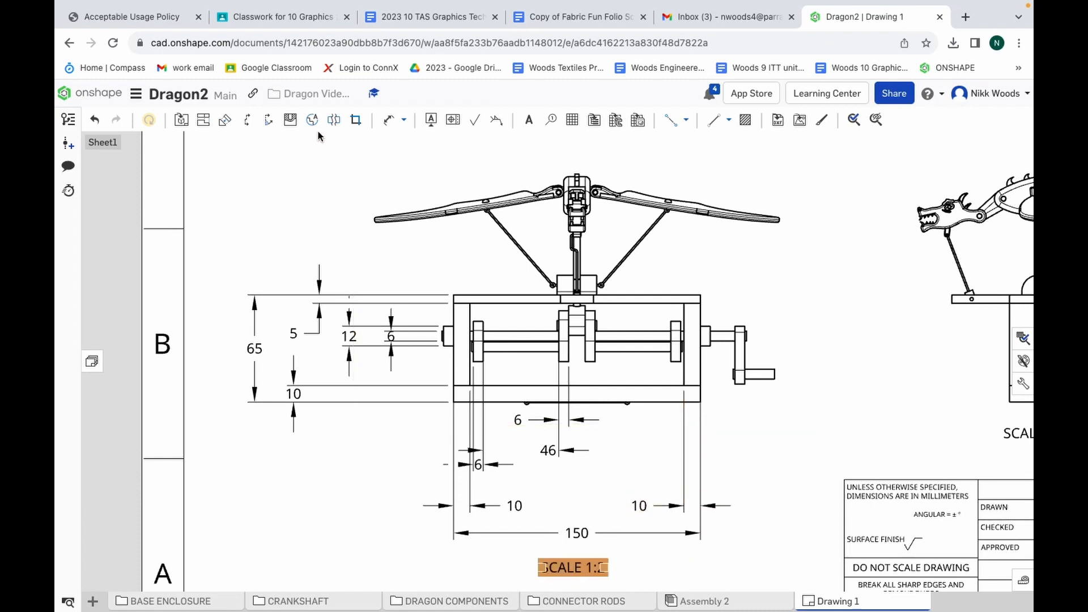
Dimension the right outer collar's thickness and the exposed shaft length up to the handle arm, aligning them with the existing dimensions below the front view
left_click(387, 121)
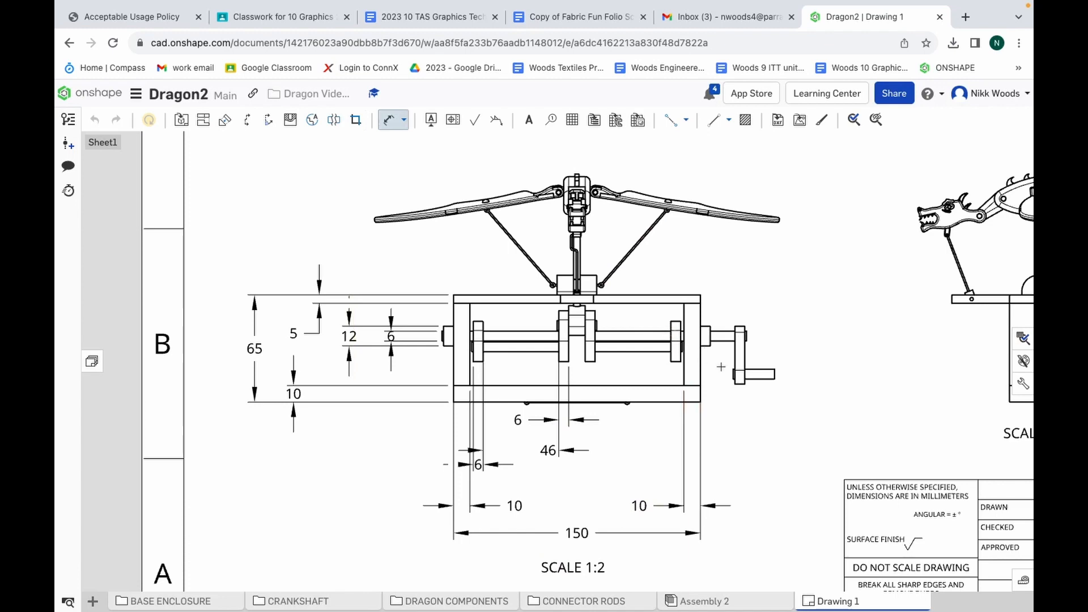
scroll(721, 367, "up", 2)
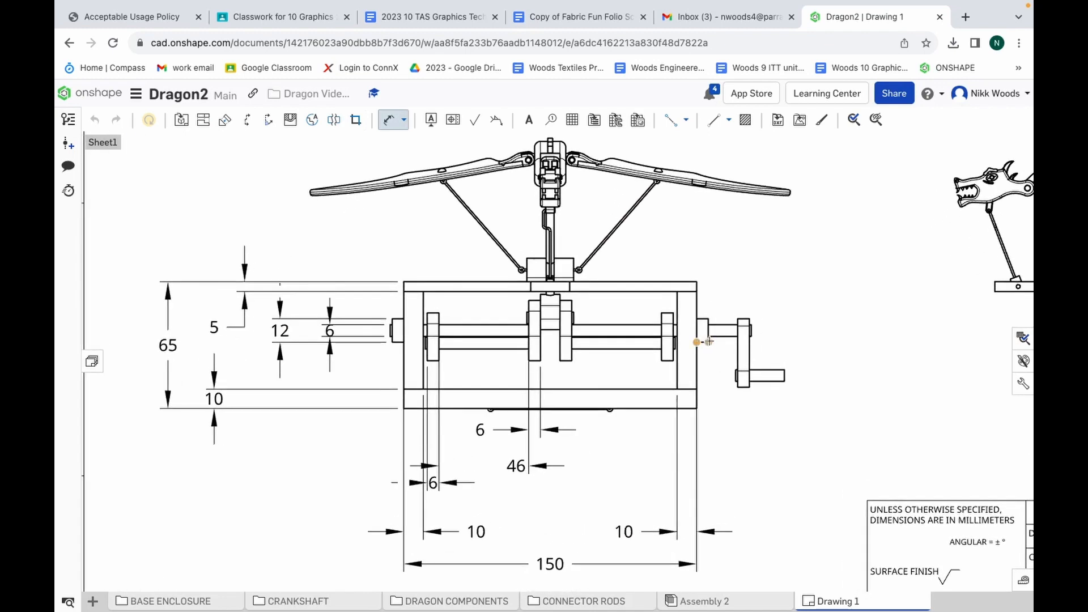
left_click(709, 342)
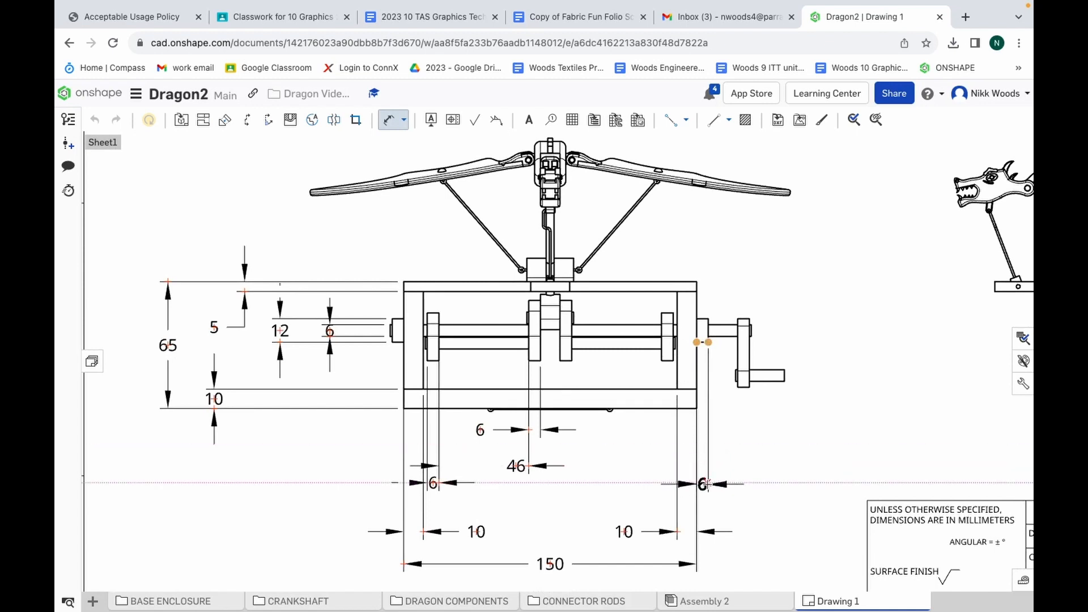
left_click(708, 484)
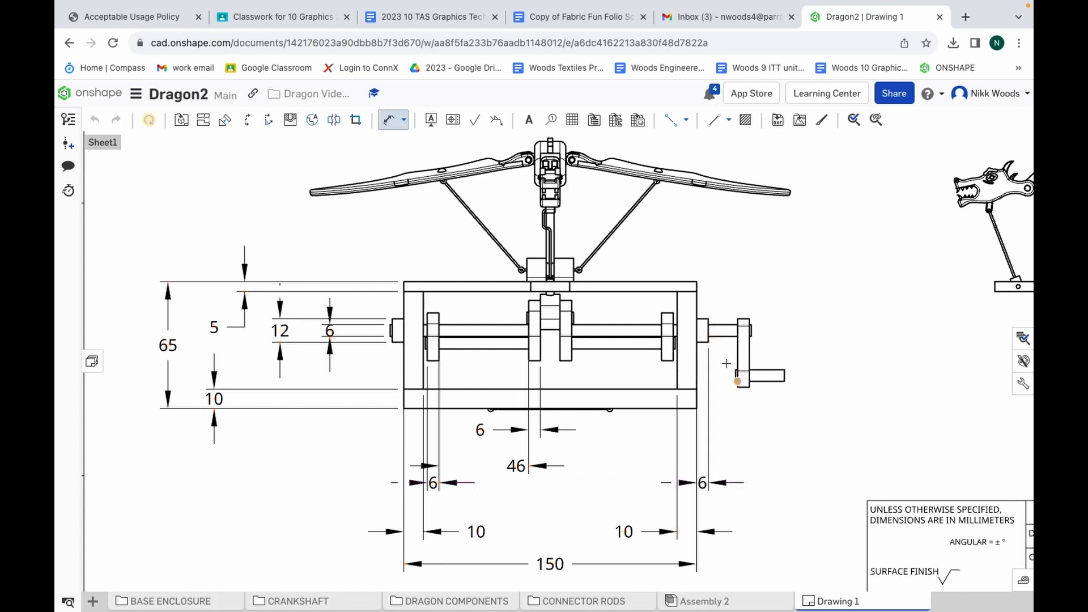
left_click(738, 335)
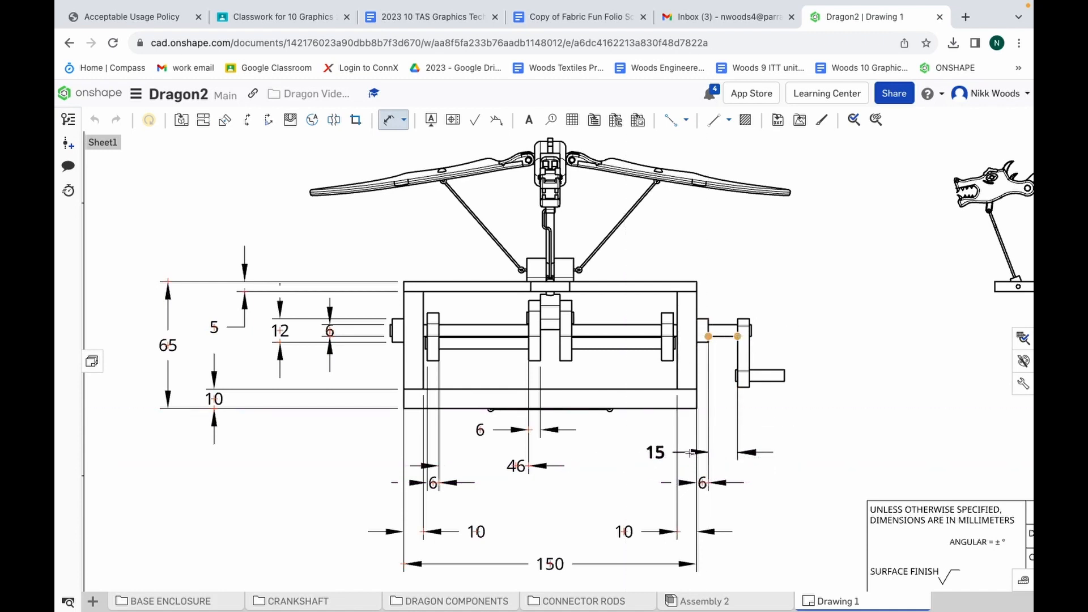
left_click(714, 464)
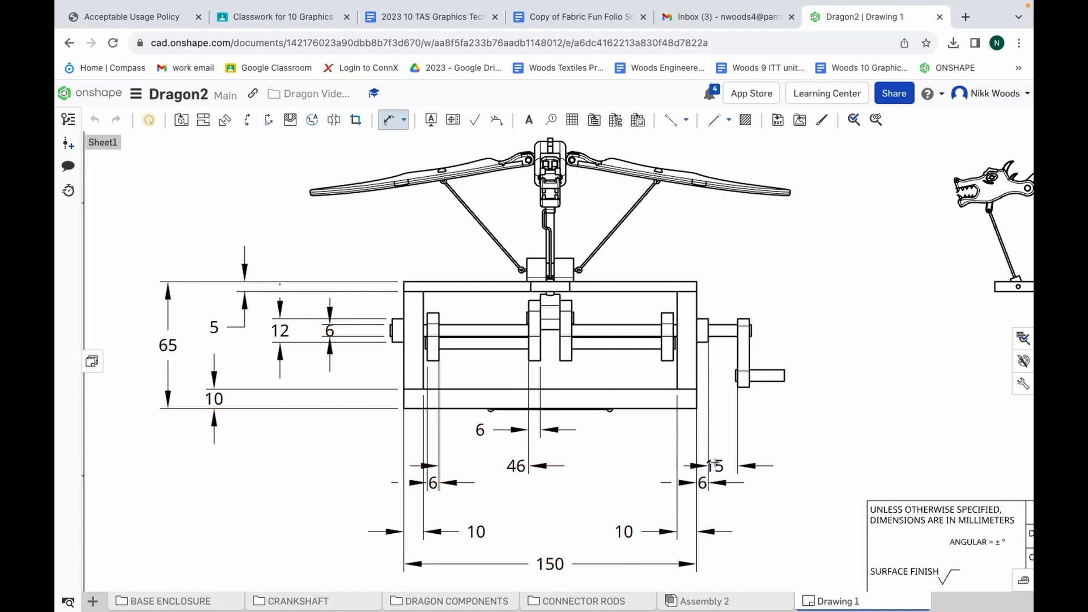
Dimension the handle arm's thickness and the length of the handle grip, stacking both dimensions below the crank handle in the front view
left_click(750, 387)
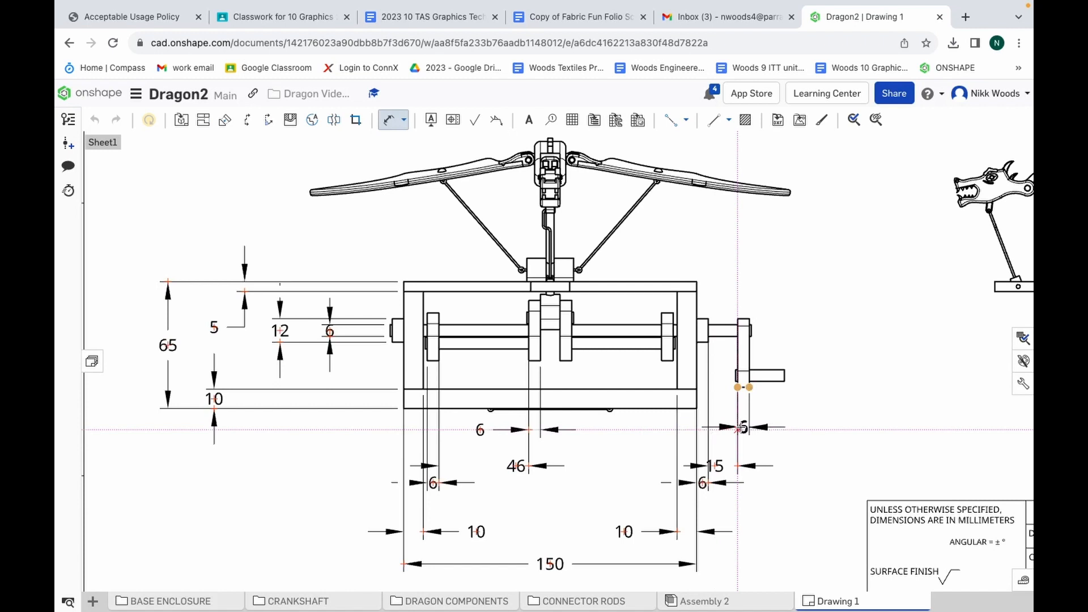
left_click(738, 430)
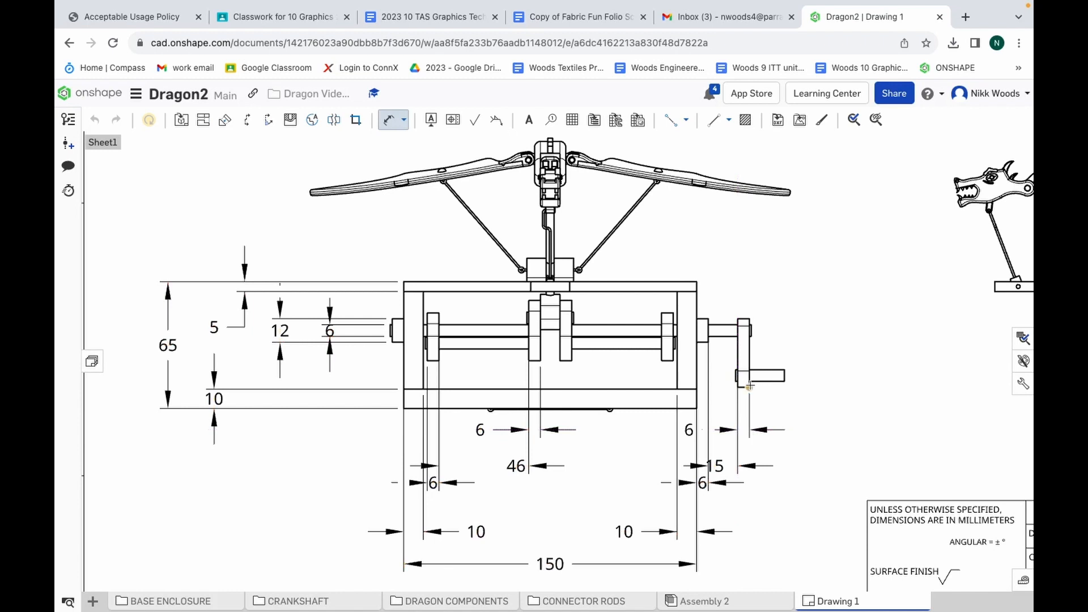
left_click(786, 382)
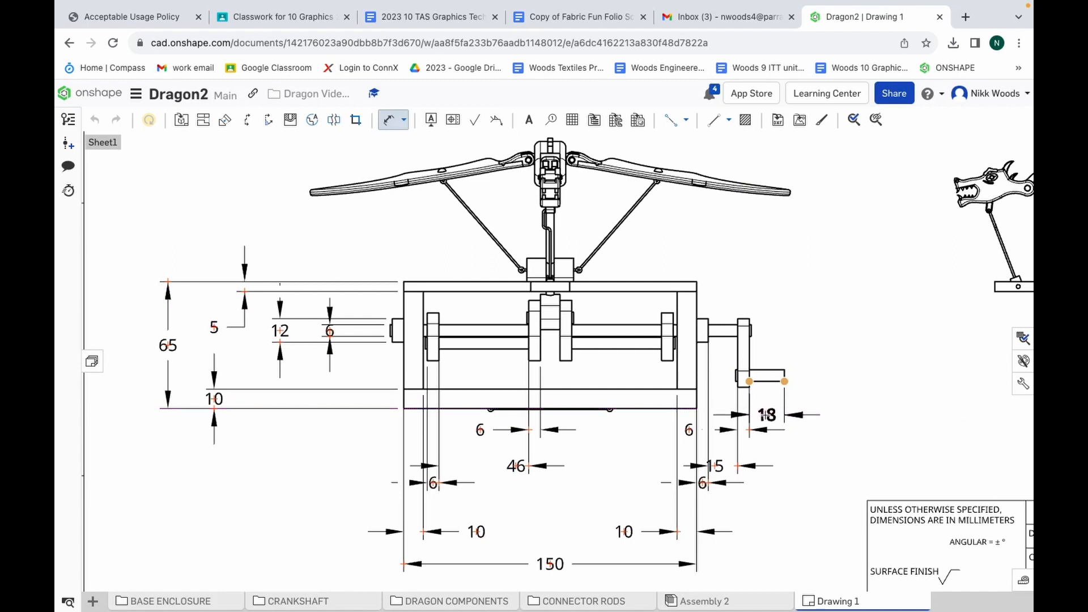
left_click(767, 415)
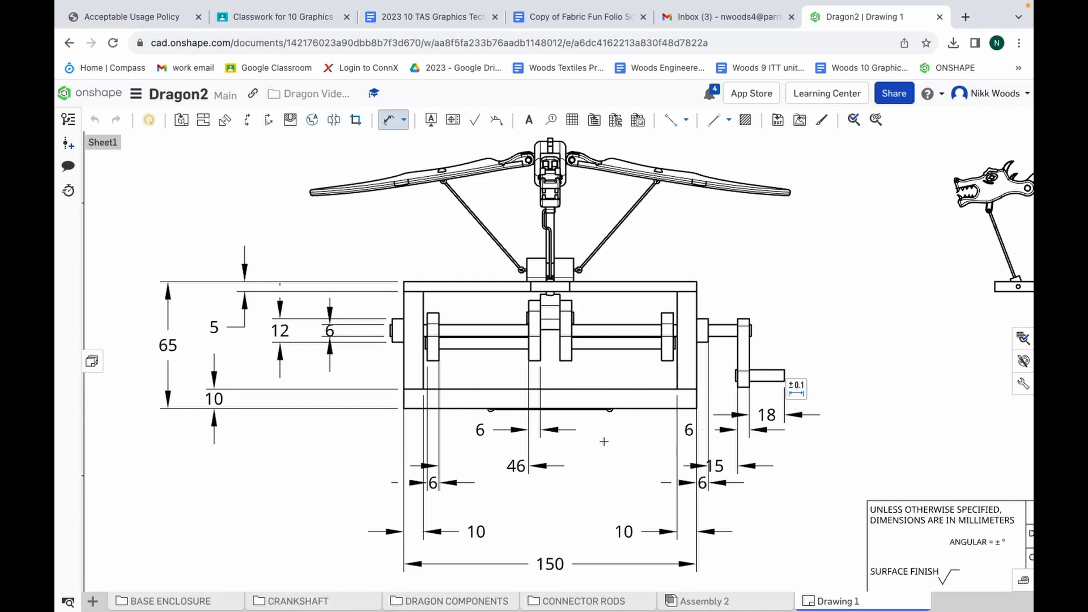
Delete the 10 mm thickness dimension of the crank-side enclosure wall and the handle arm's 6 mm thickness dimension from the front view
scroll(604, 442, "down", 5)
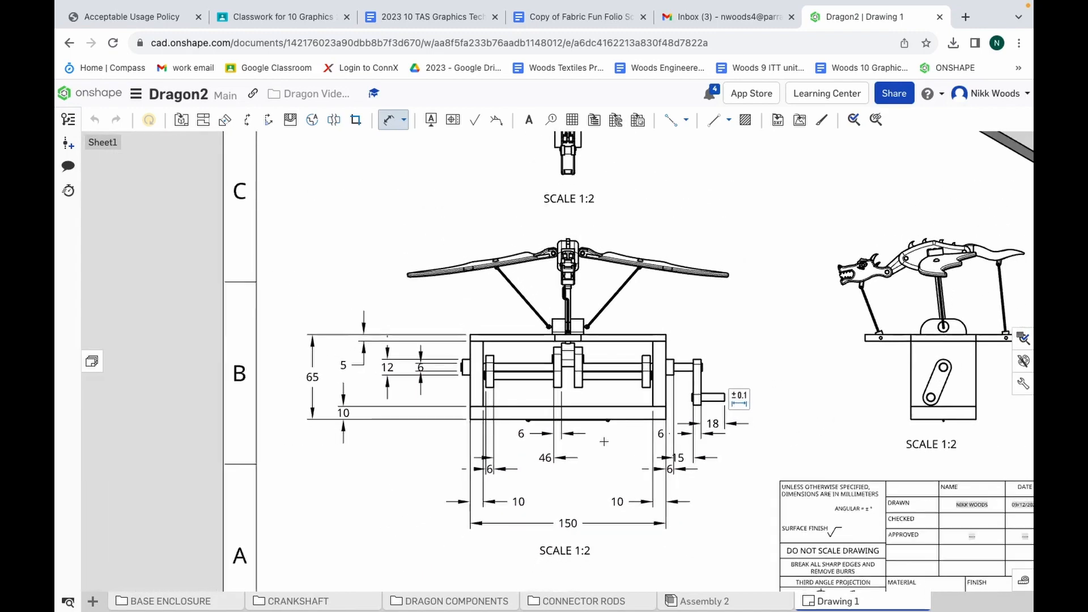
scroll(604, 442, "down", 1)
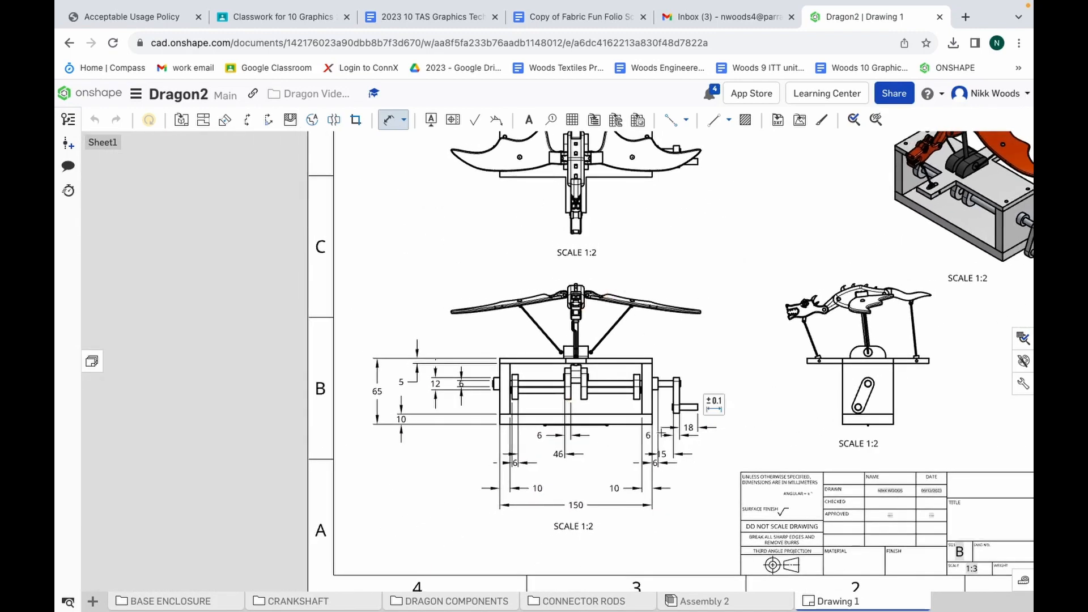
scroll(657, 465, "up", 4)
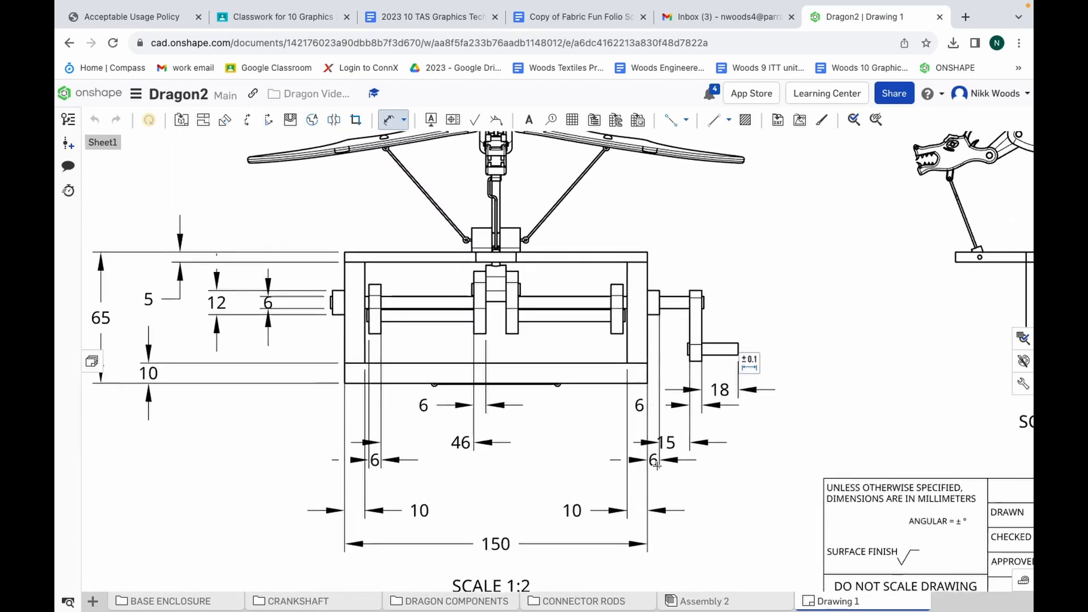
scroll(657, 464, "up", 1)
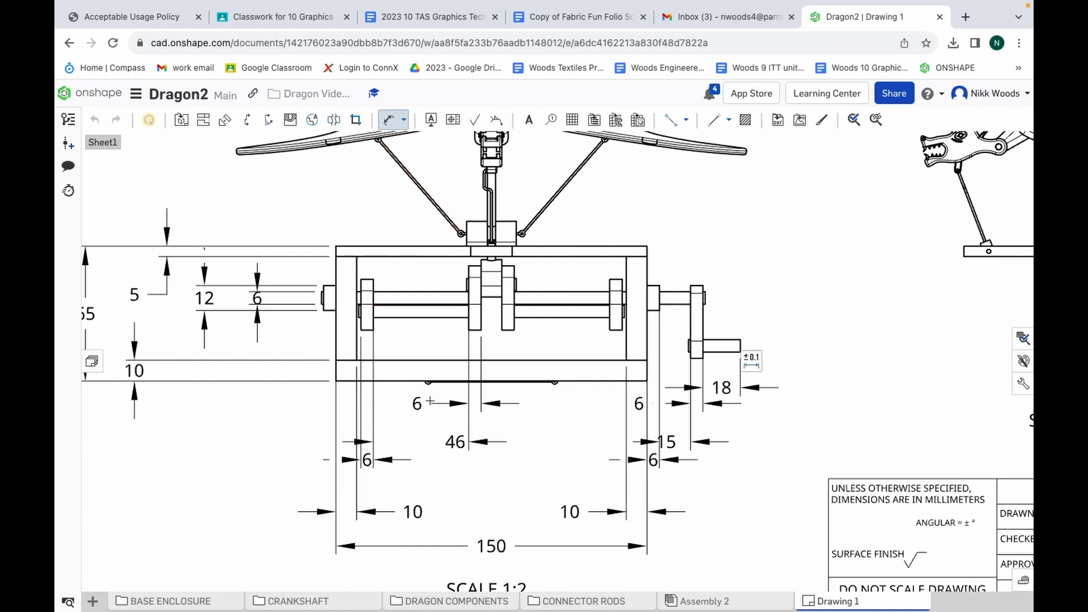
key("Escape")
left_click(643, 461)
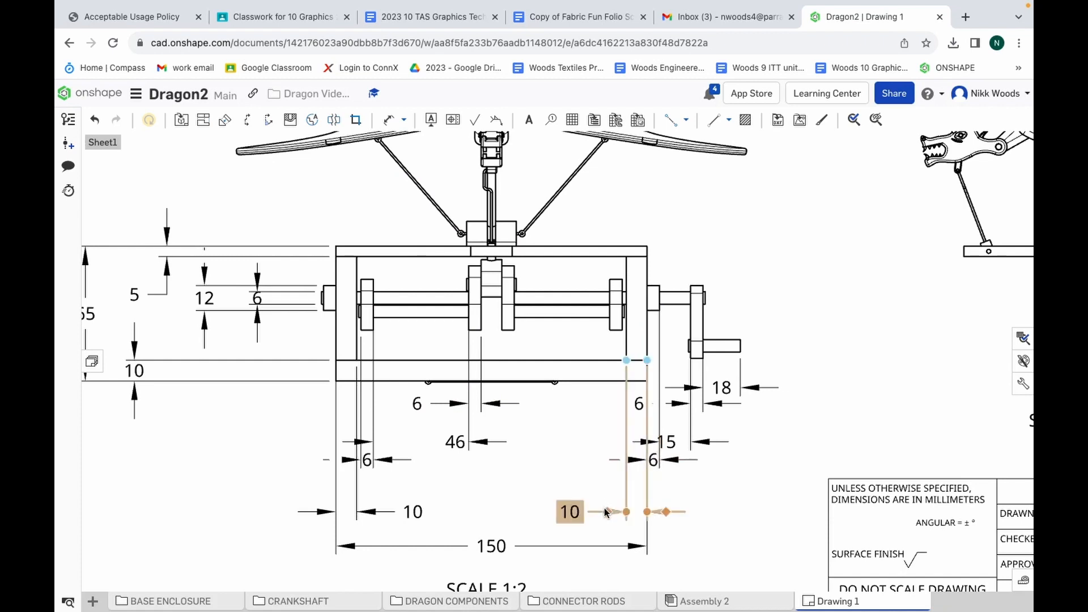
left_click_drag(604, 508, 352, 512)
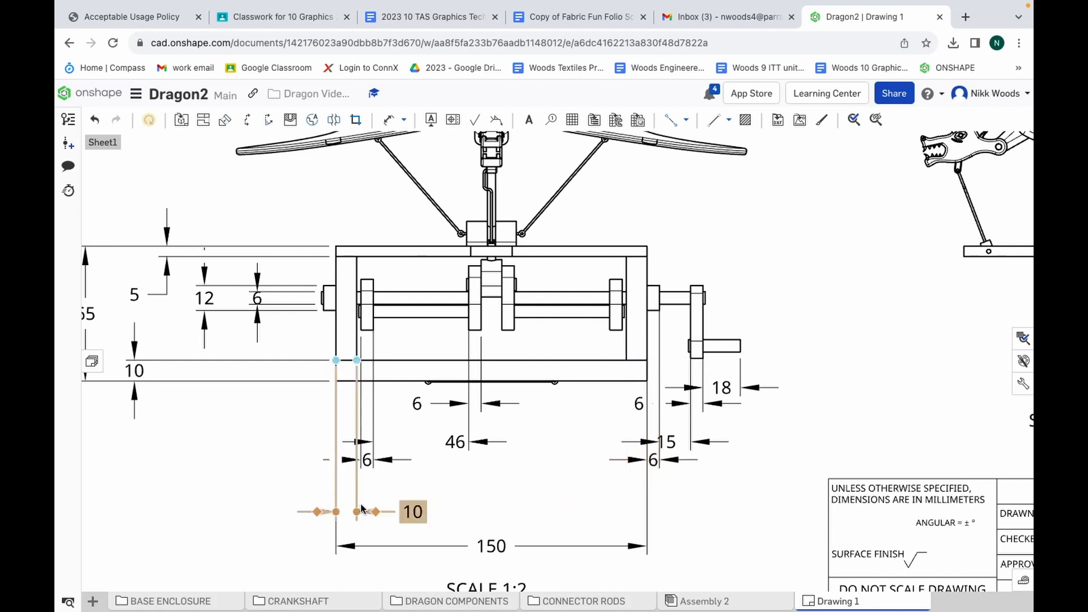
left_click(381, 486)
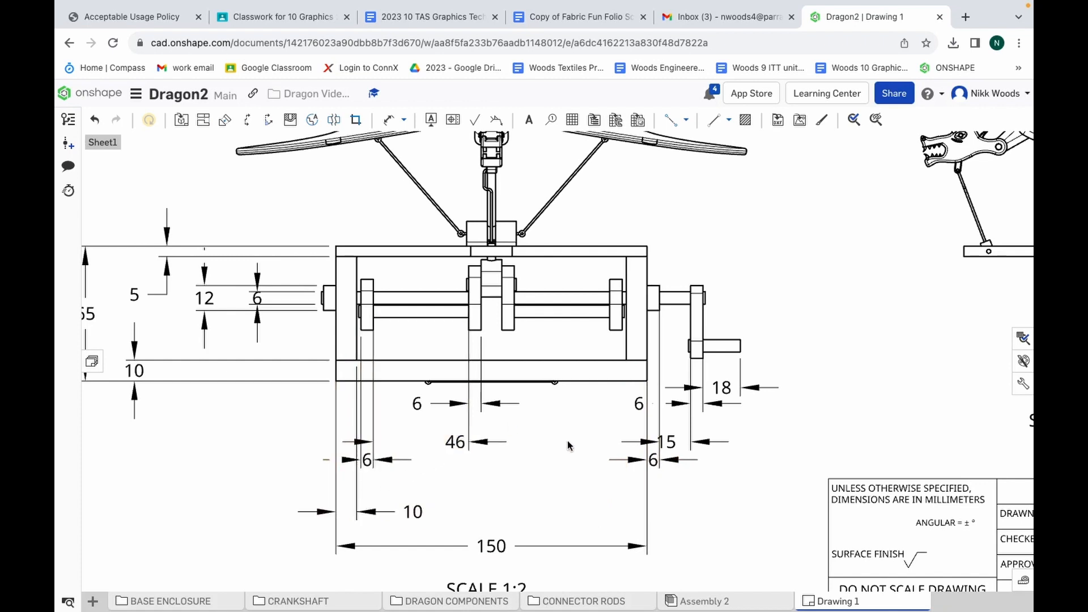
left_click(652, 403)
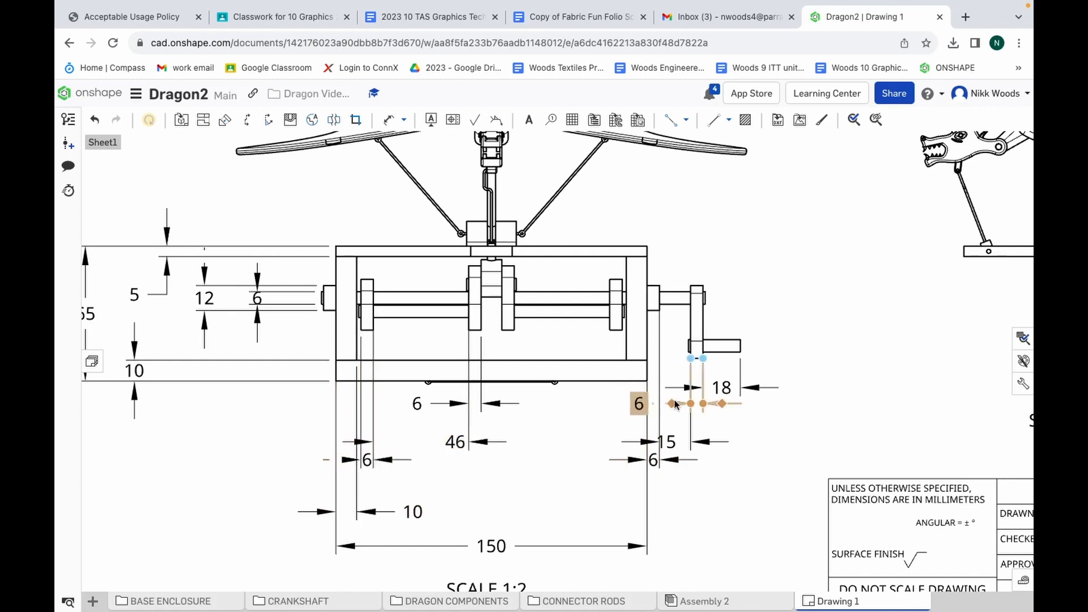
left_click(672, 404)
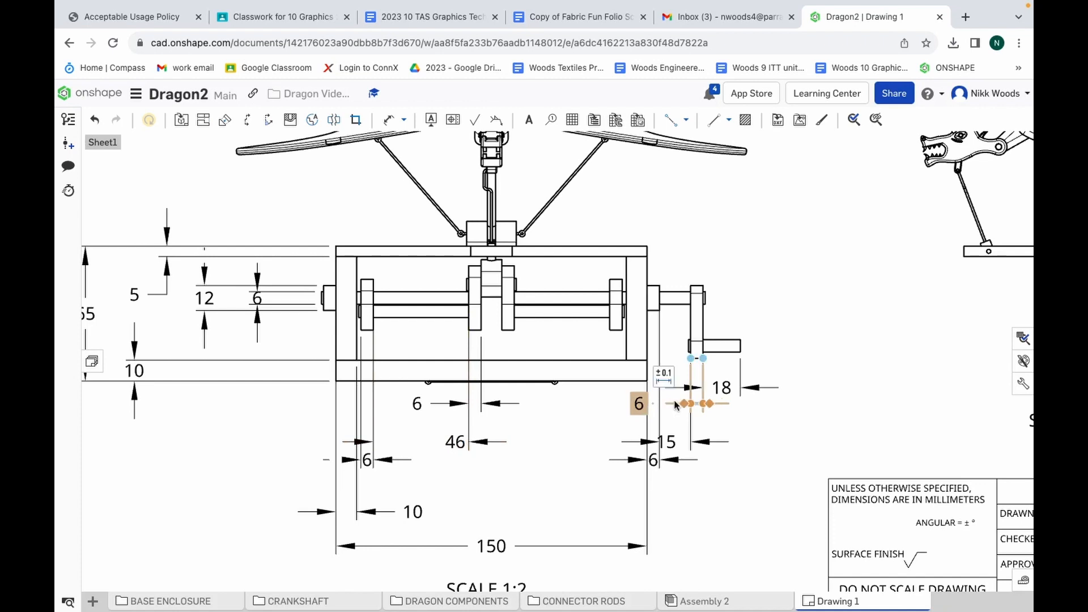
key("Delete")
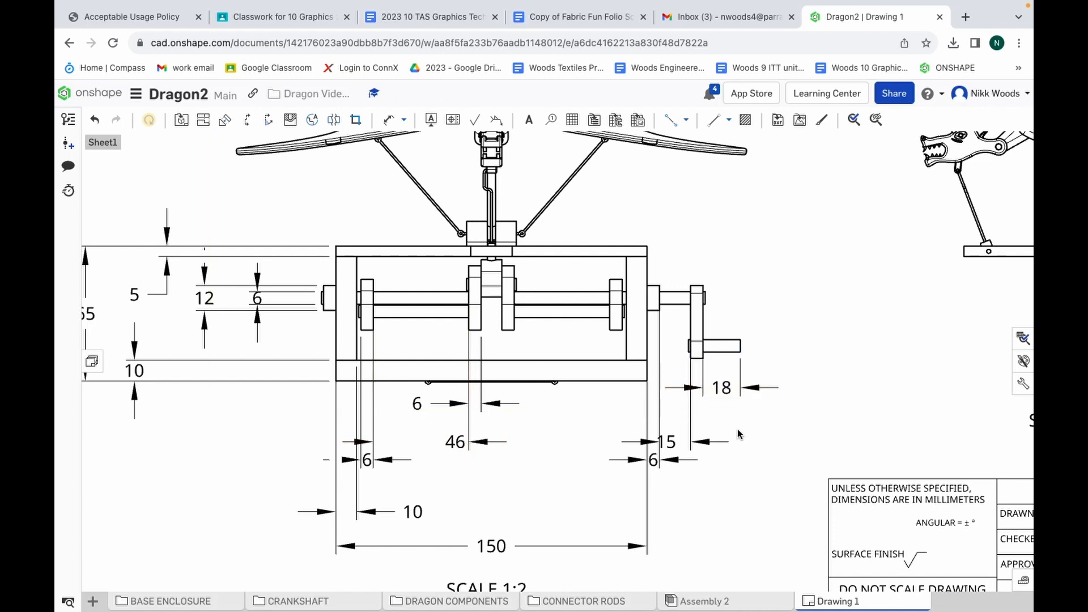
Centre the exposed shaft's 15 mm dimension text between its extension lines and lower the handle grip's length dimension level with the central crank arm's
left_click(672, 440)
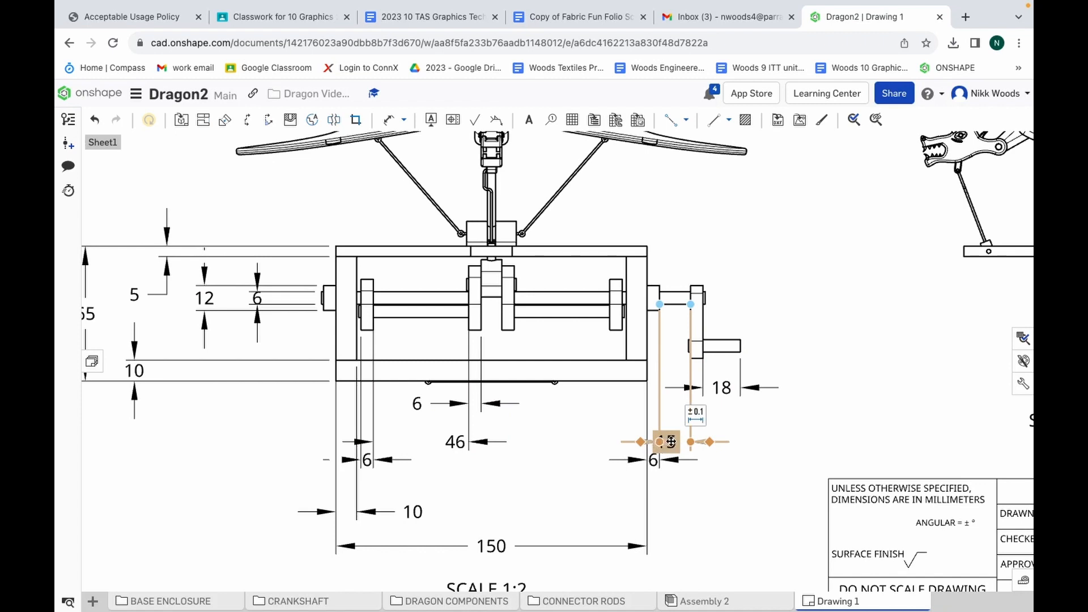
mouse_move(671, 442)
left_mouse_down()
mouse_move(681, 442)
mouse_move(671, 442)
left_mouse_up()
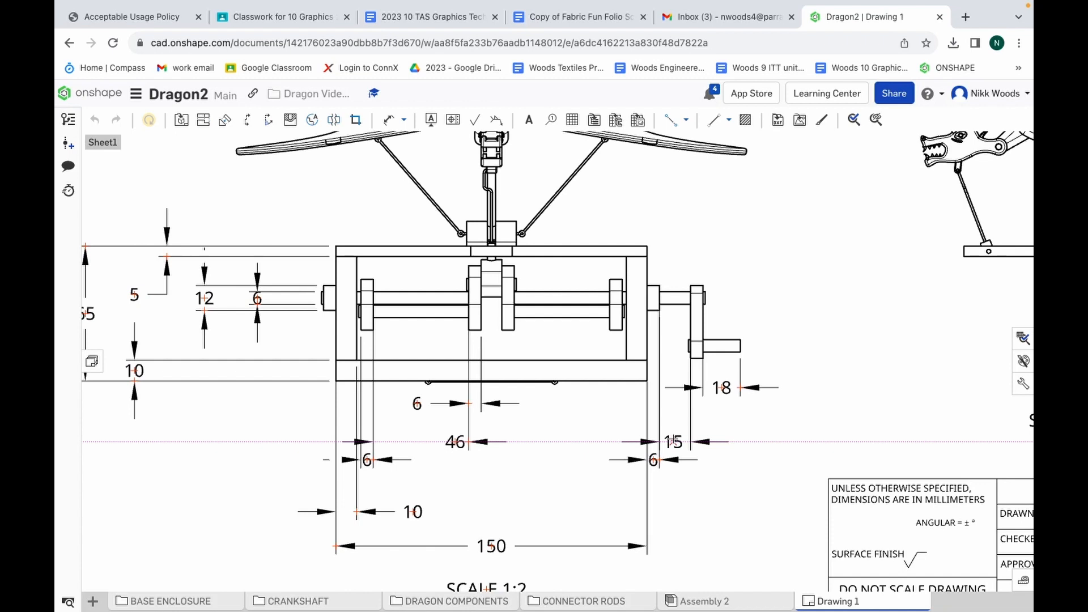
left_click_drag(673, 441, 673, 441)
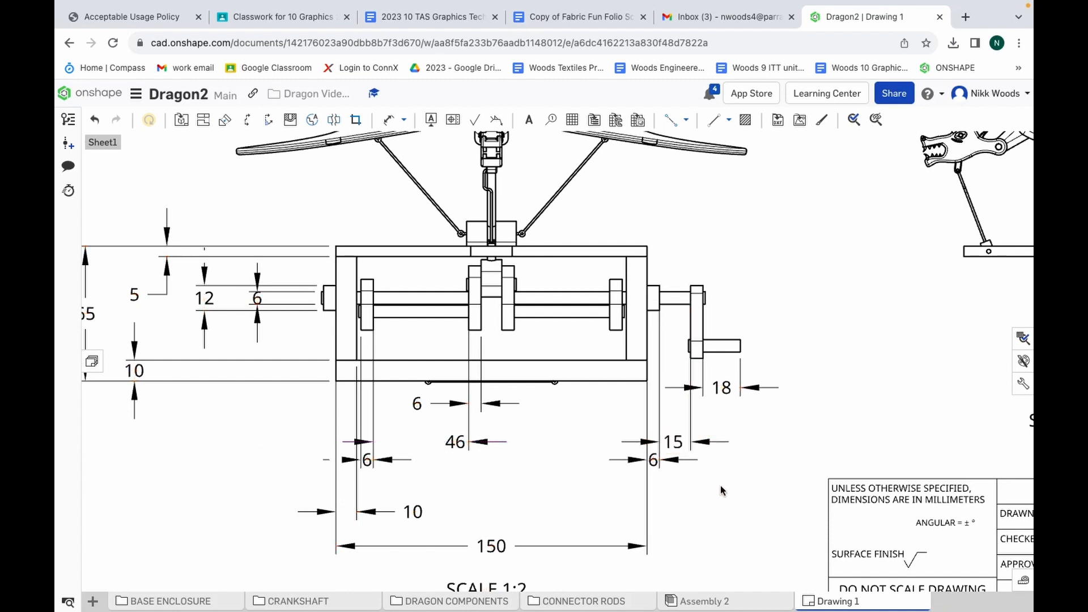
left_click(721, 387)
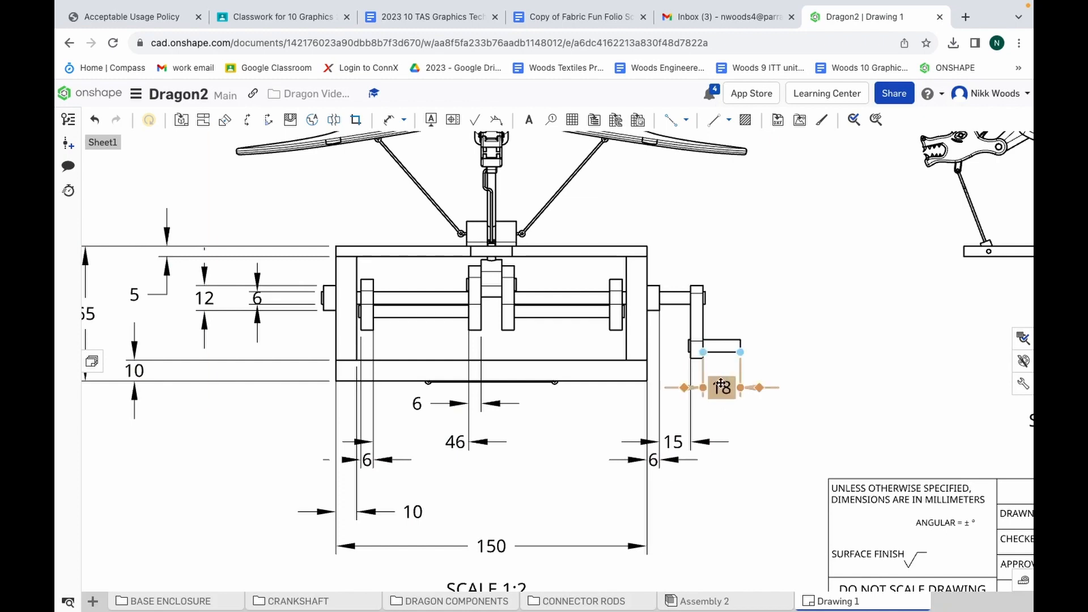
left_click_drag(721, 387, 720, 404)
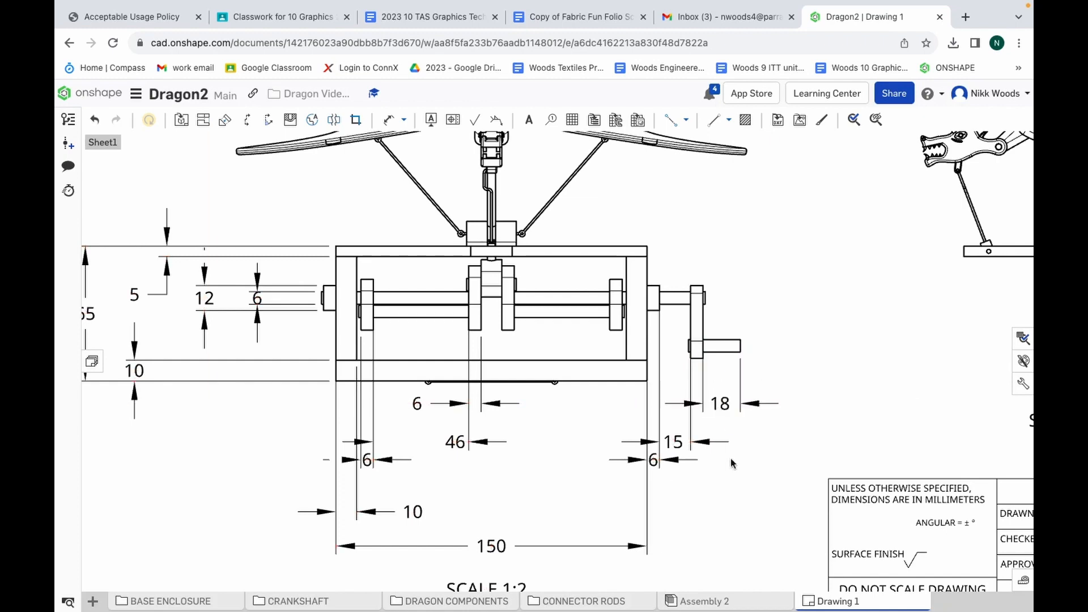
Dimension the cross-shaped lid's full depth and its wide section's depth in the top view, placing both dimensions beside the dragon's left wing
scroll(718, 500, "down", 3)
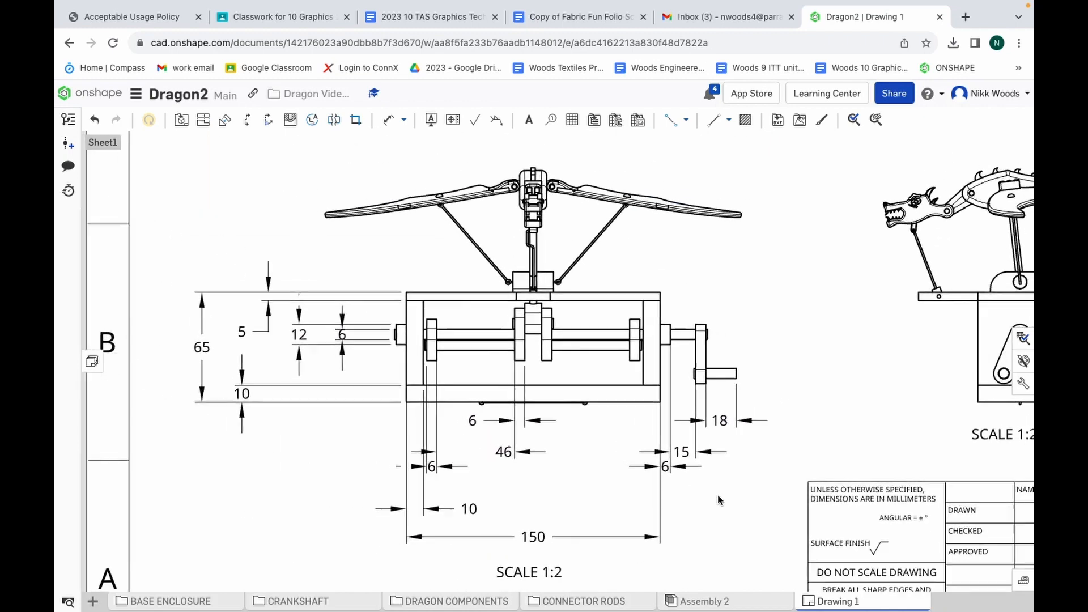
scroll(719, 500, "down", 3)
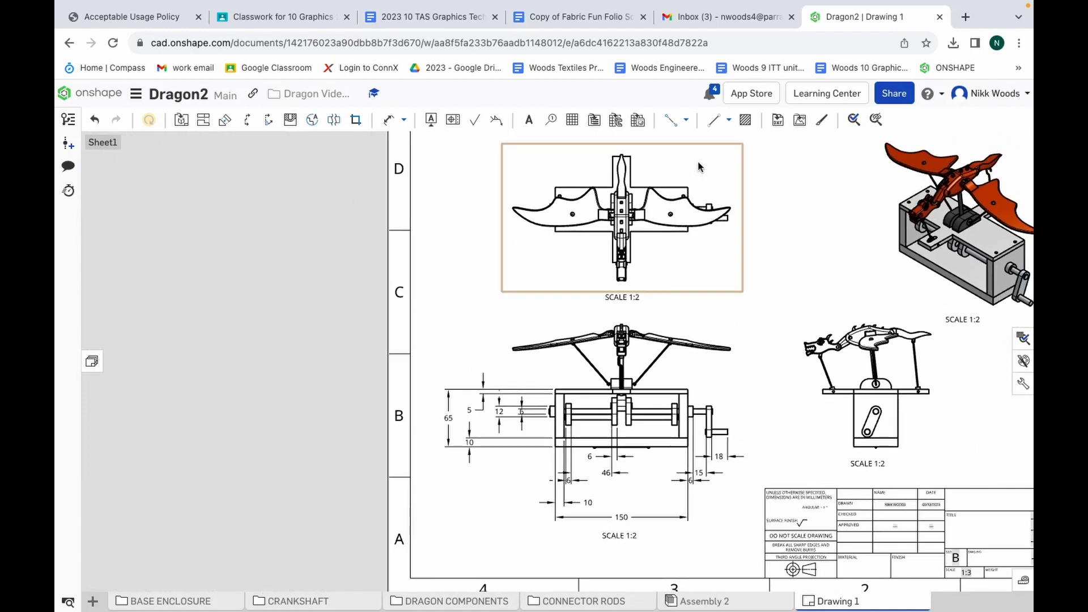
left_click(633, 518)
scroll(690, 160, "up", 2)
scroll(690, 163, "up", 3)
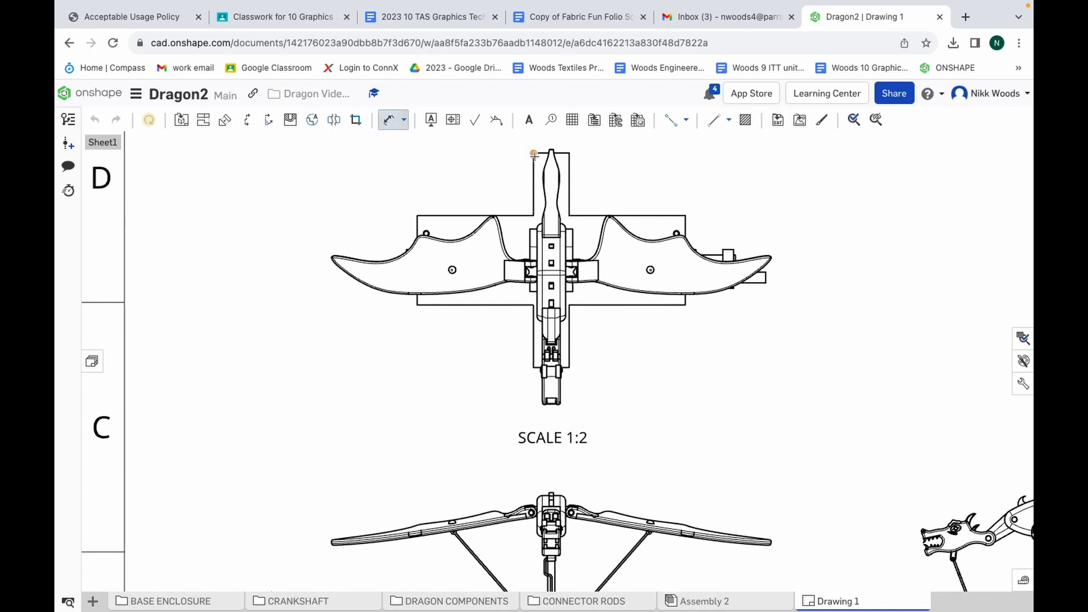
left_click(533, 368)
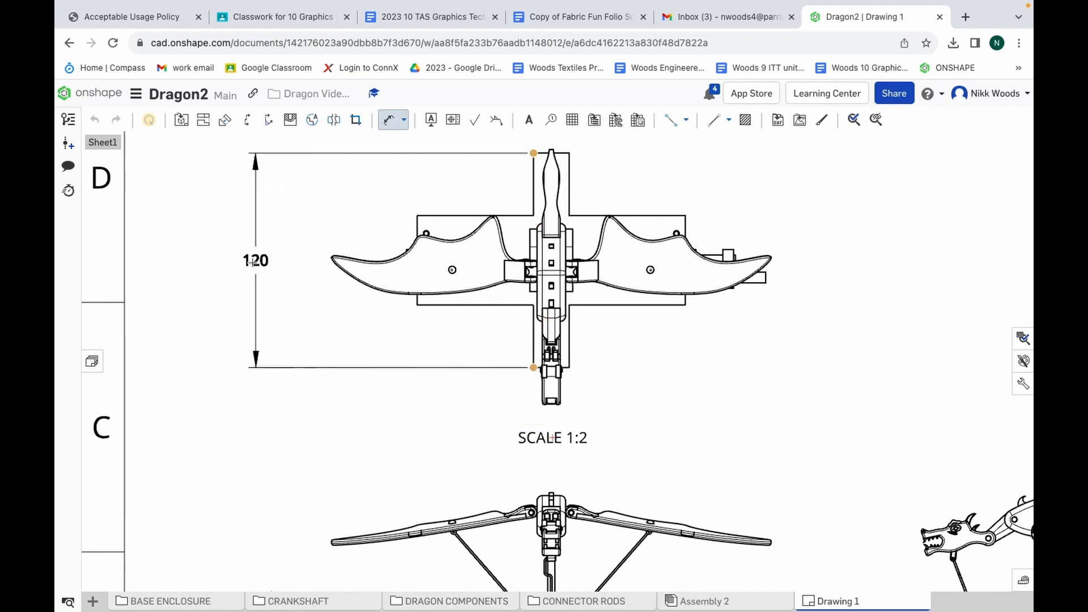
left_click(225, 249)
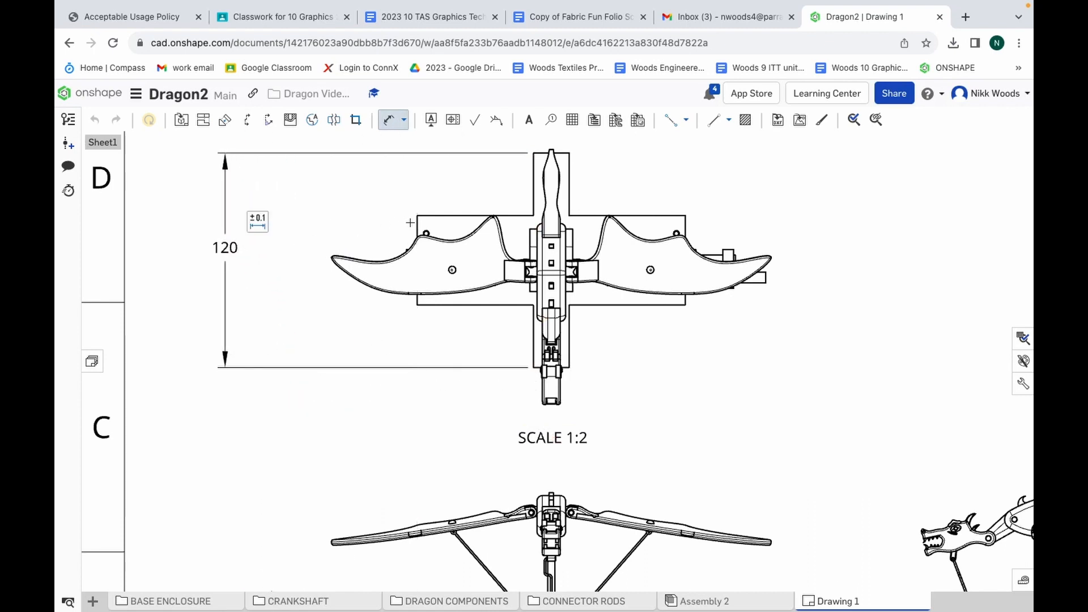
left_click(417, 305)
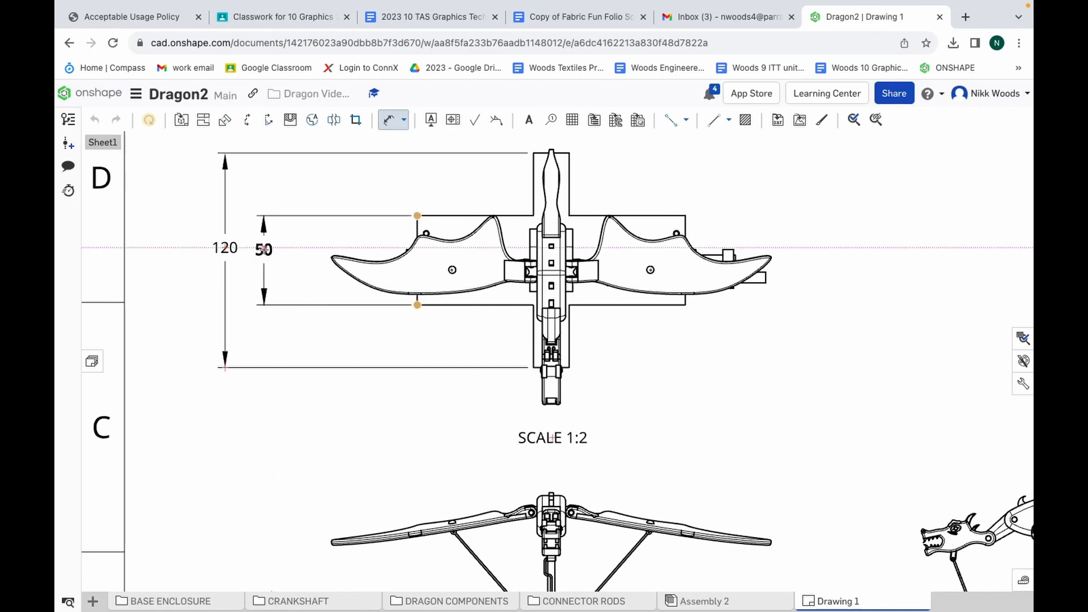
left_click(264, 250)
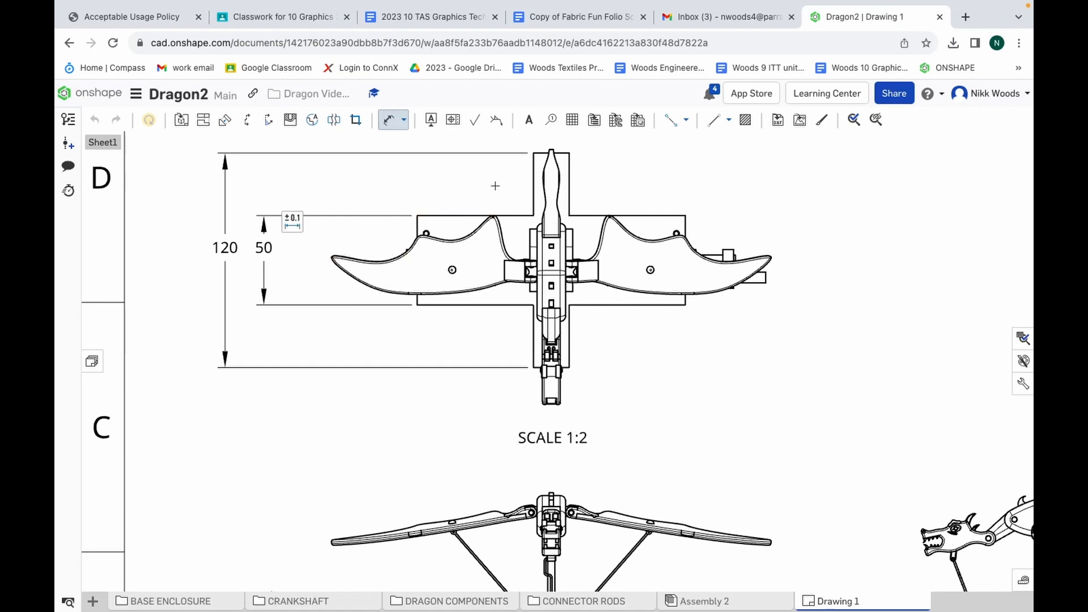
Dimension the dragon's overall length from tail tip to head and its full wingspan, placing these outermost around the top view
left_click(553, 148)
left_click(547, 405)
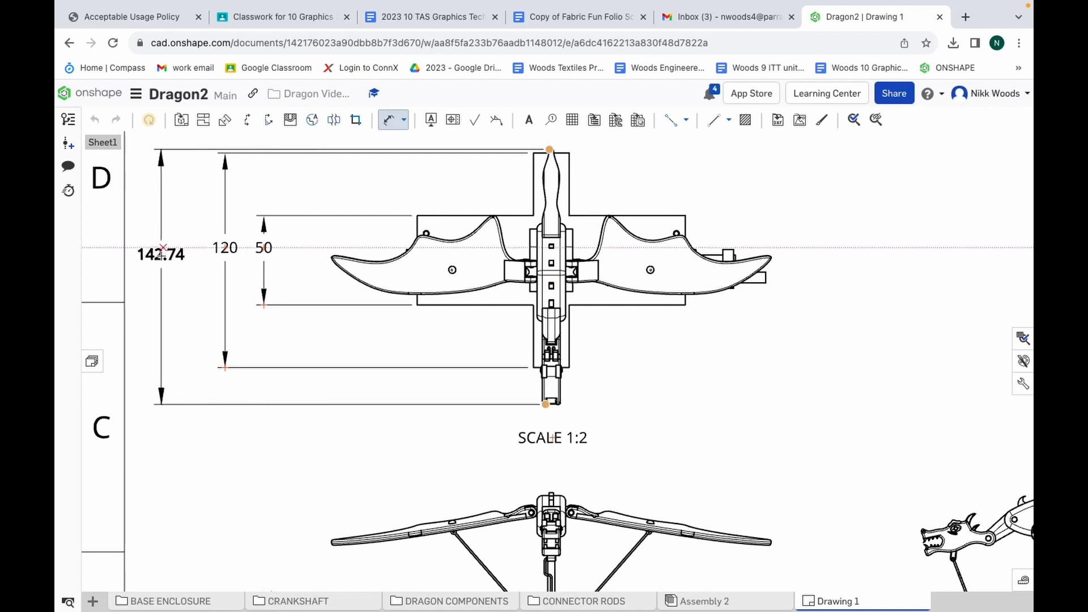
left_click(161, 255)
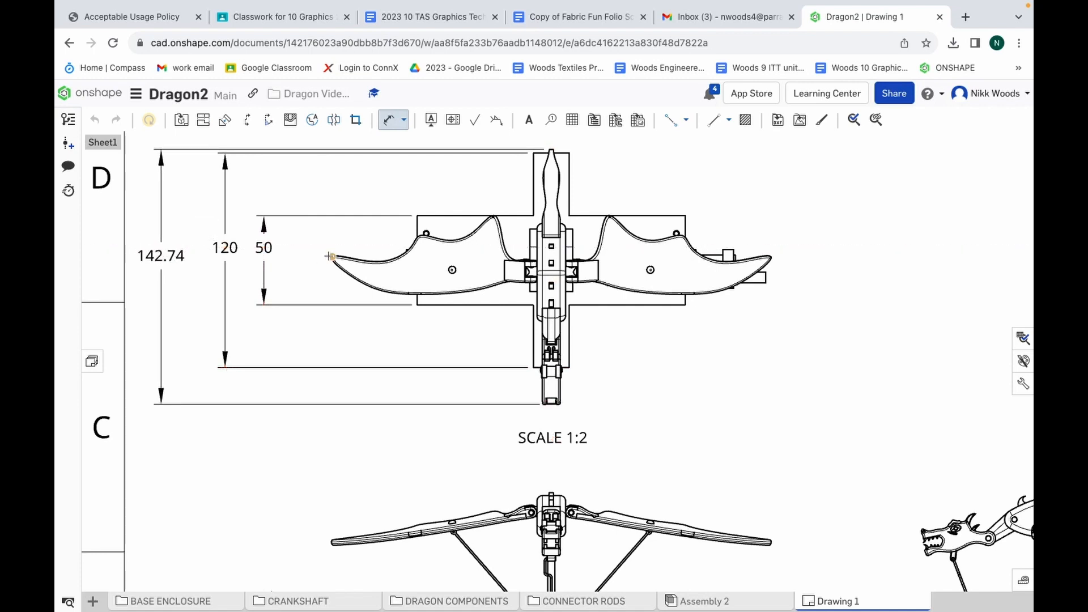
left_click(772, 259)
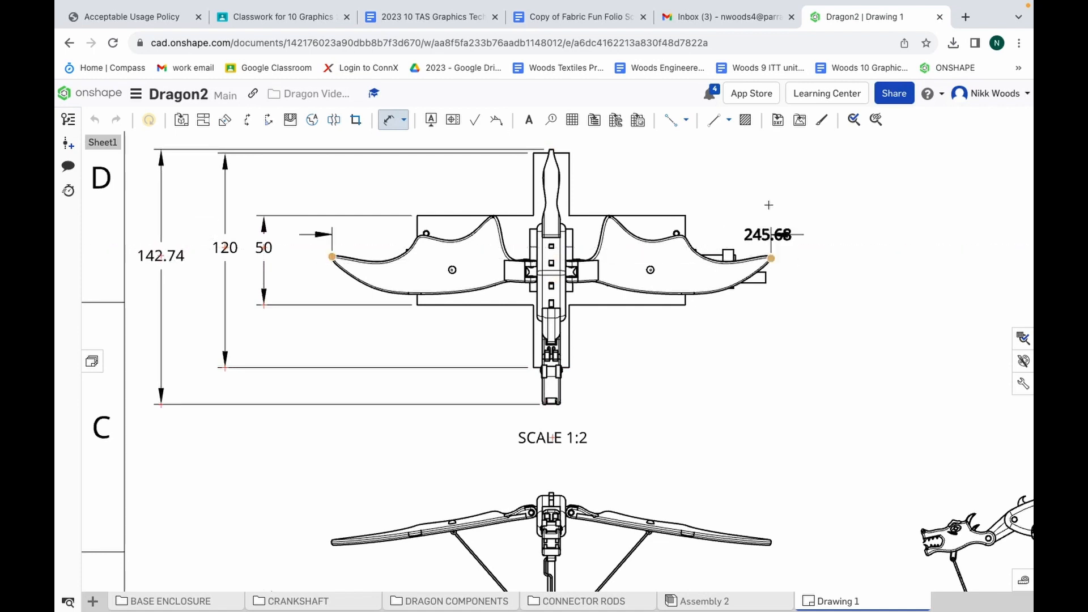
scroll(768, 207, "up", 2)
scroll(768, 205, "down", 3)
scroll(768, 206, "down", 3)
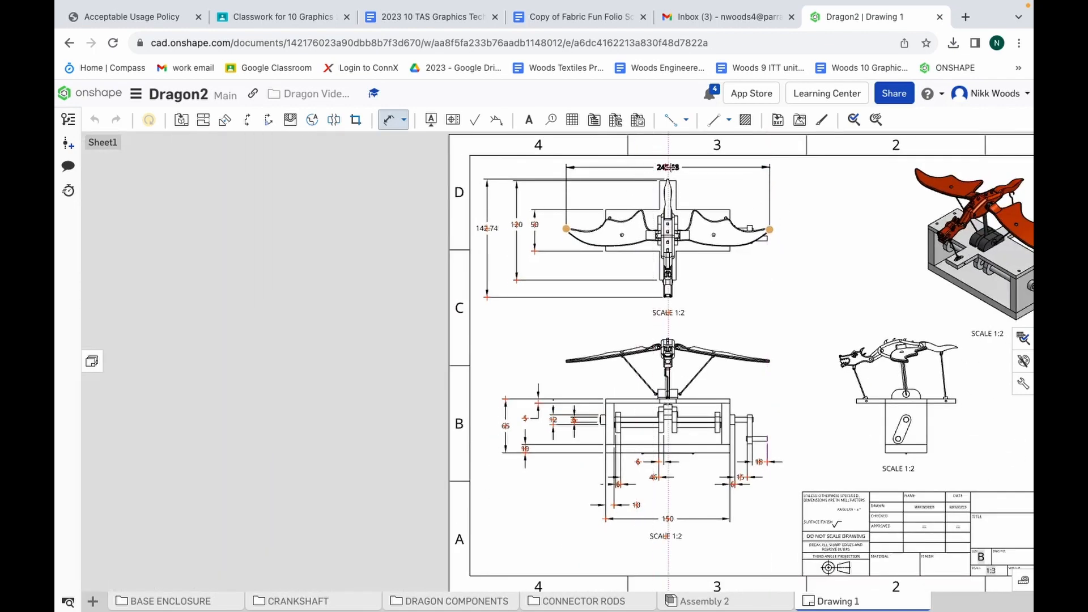
left_click(669, 167)
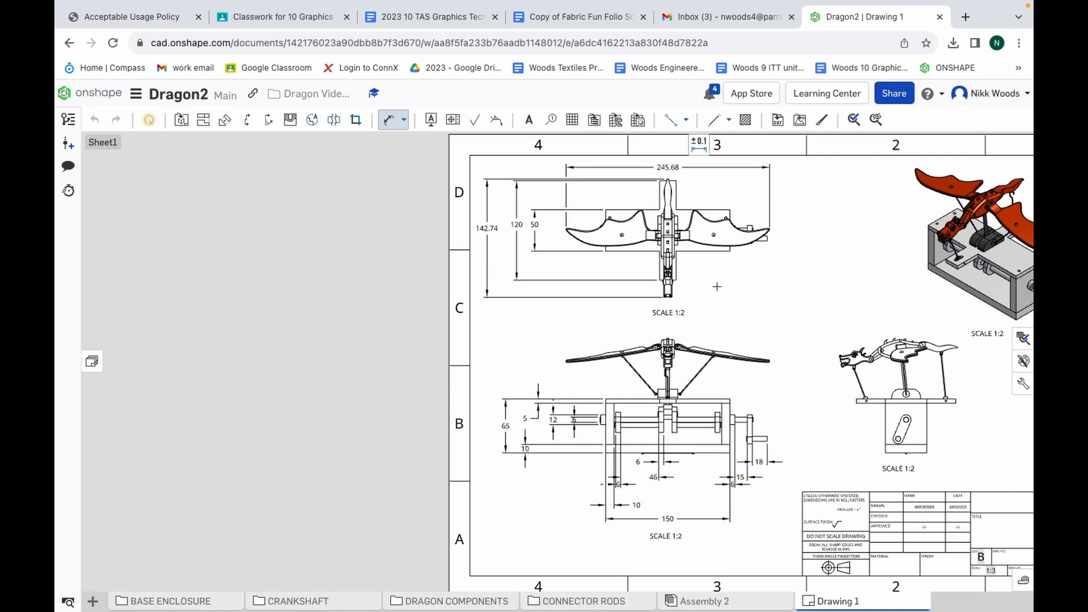
Dimension the width of the lid's narrow tail-end arm, placing it between the top view and the wingspan dimension
scroll(673, 180, "up", 5)
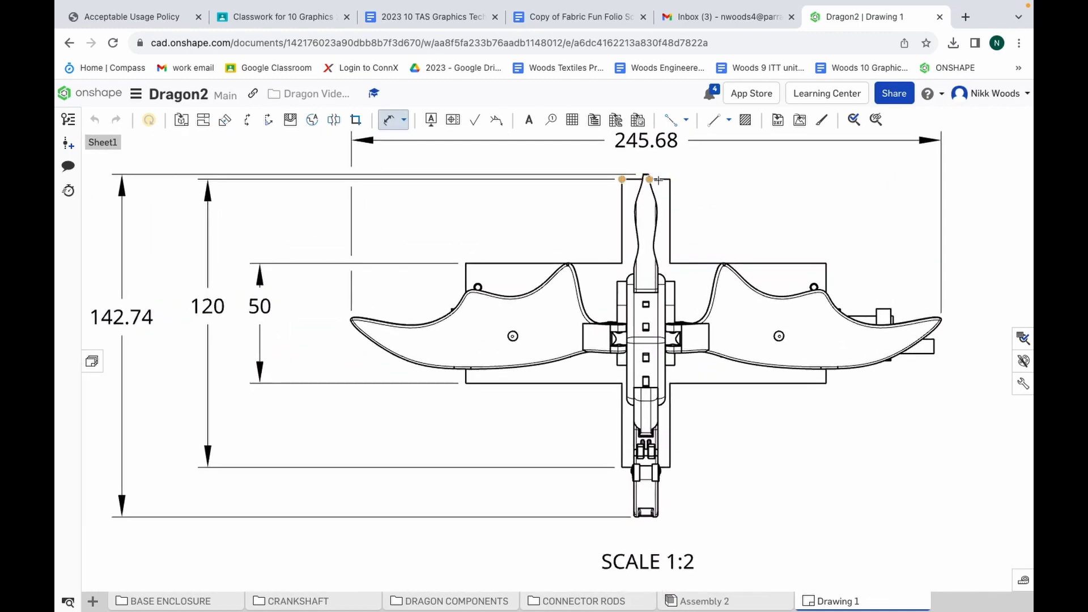
left_click(670, 179)
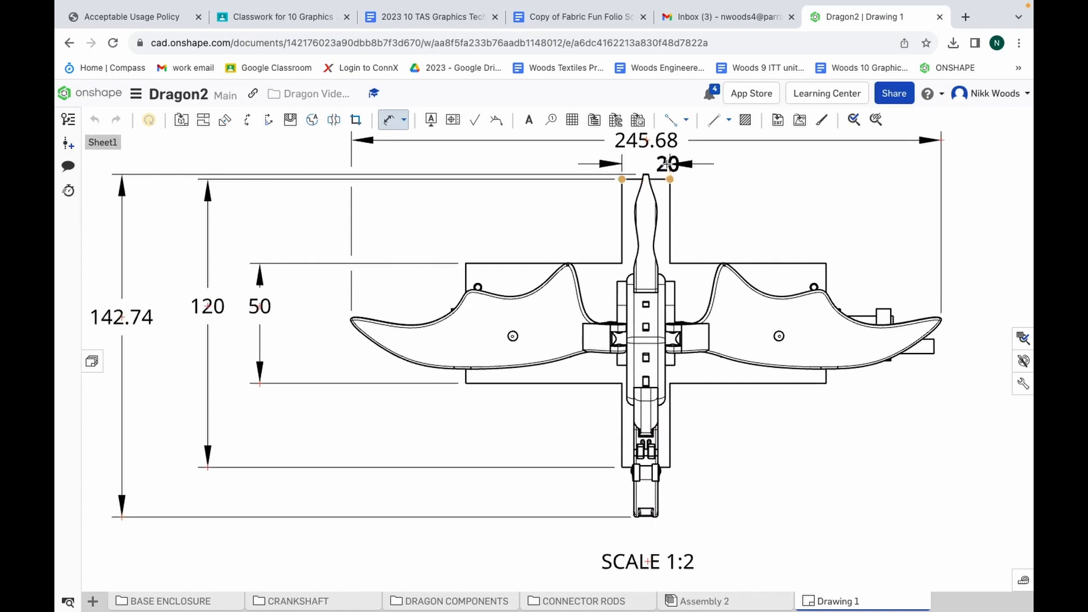
left_click(669, 163)
Space out the dimensions above the top view by raising the wingspan dimension and moving the lid arm's width dimension slightly up beneath it
scroll(678, 160, "up", 1)
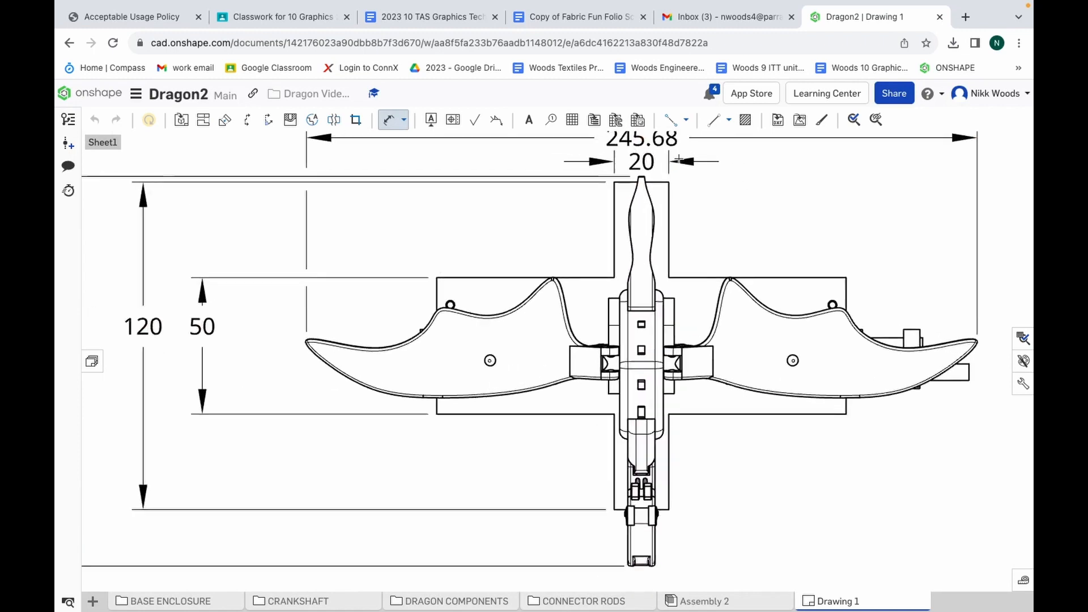
scroll(678, 160, "down", 8)
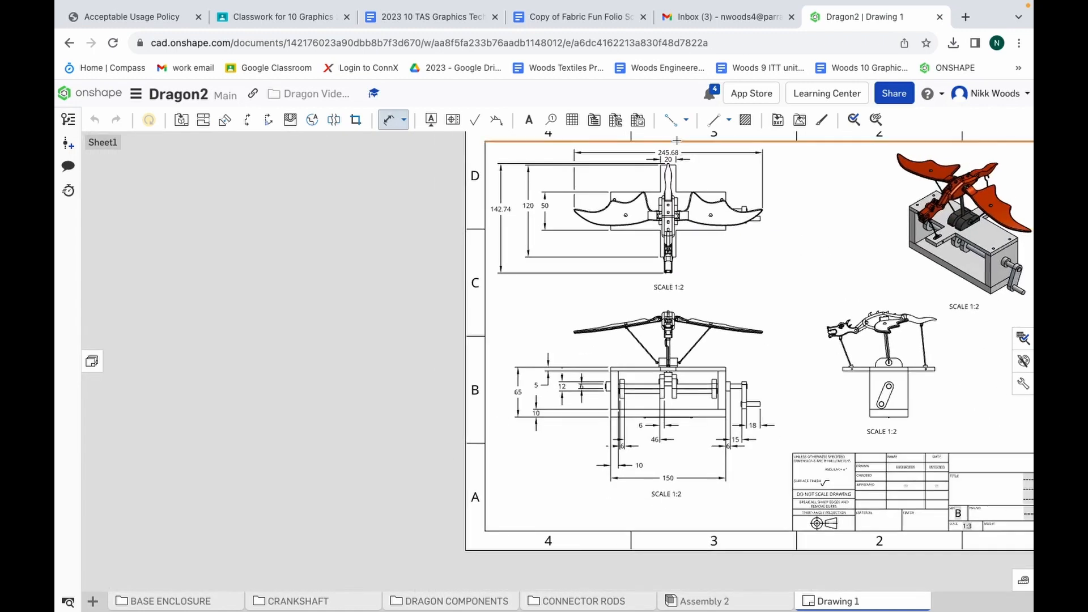
scroll(677, 140, "up", 8)
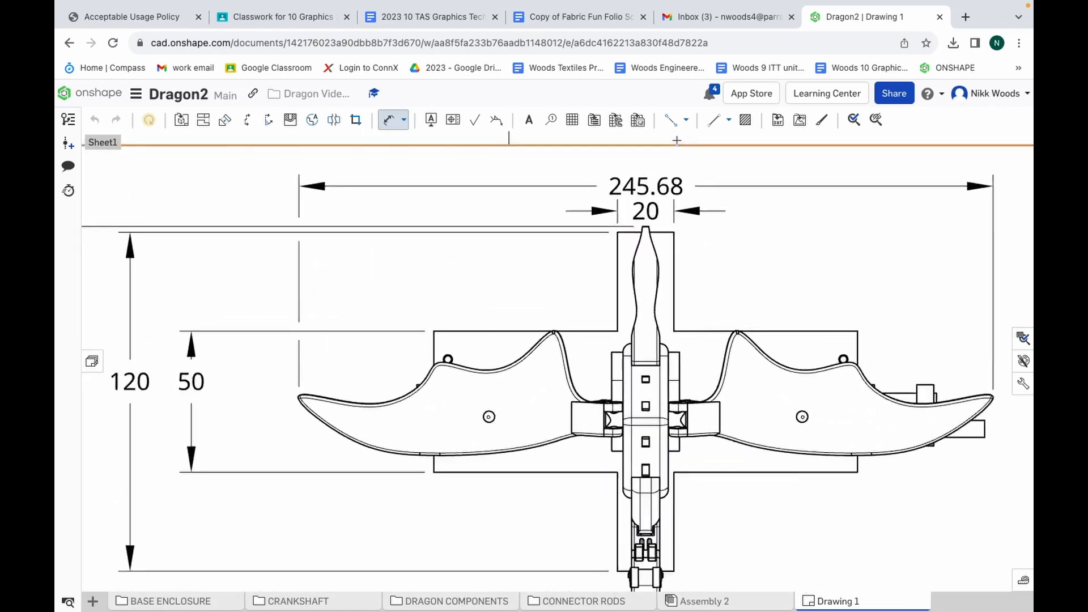
scroll(677, 140, "up", 1)
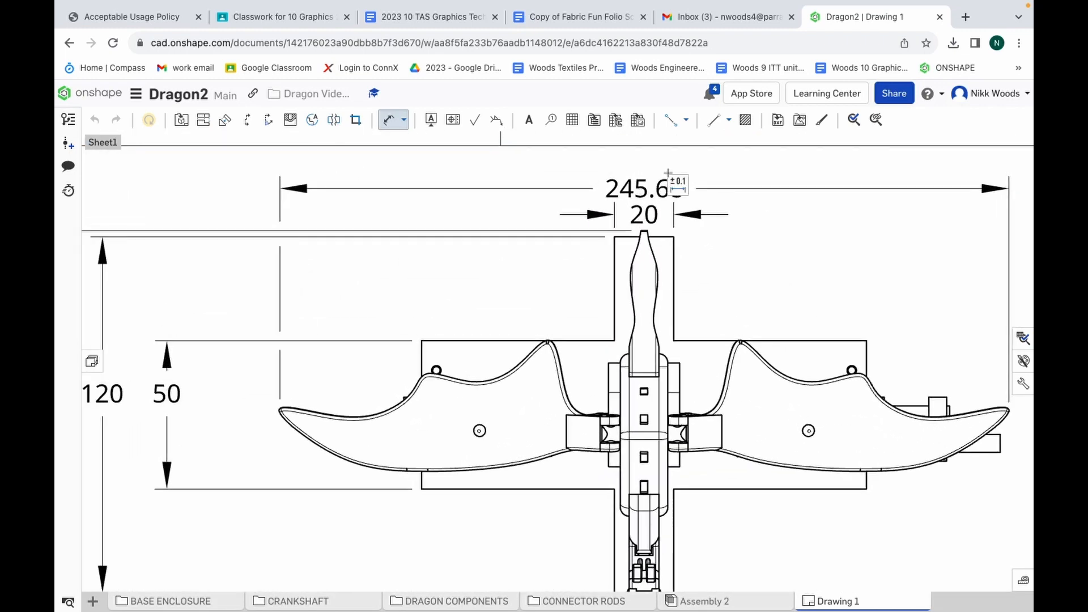
left_click(643, 184)
left_click_drag(642, 185, 642, 166)
left_click(644, 214)
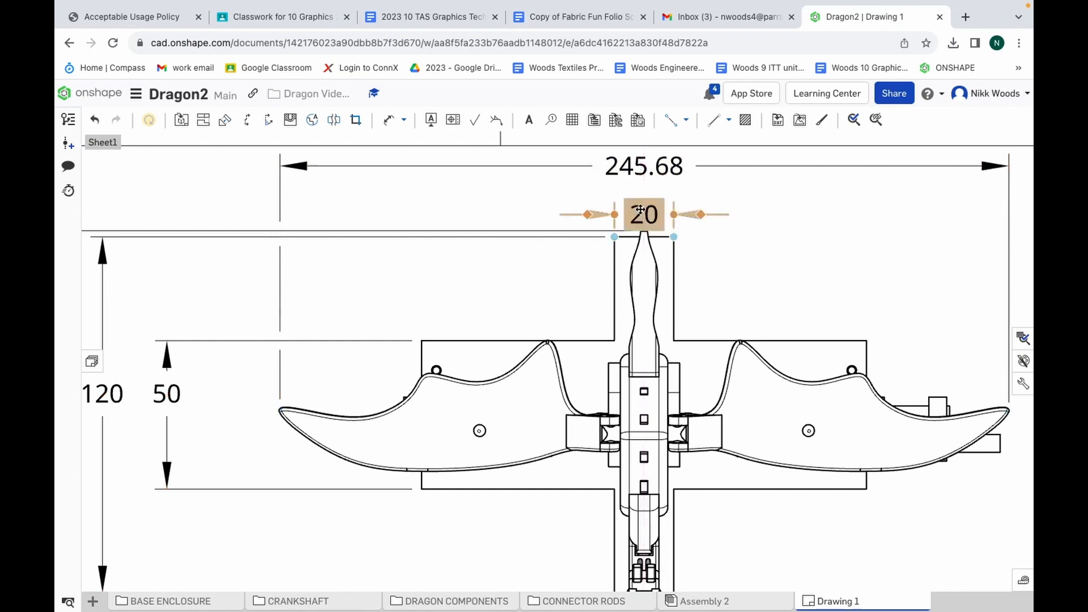
left_click_drag(644, 214, 644, 199)
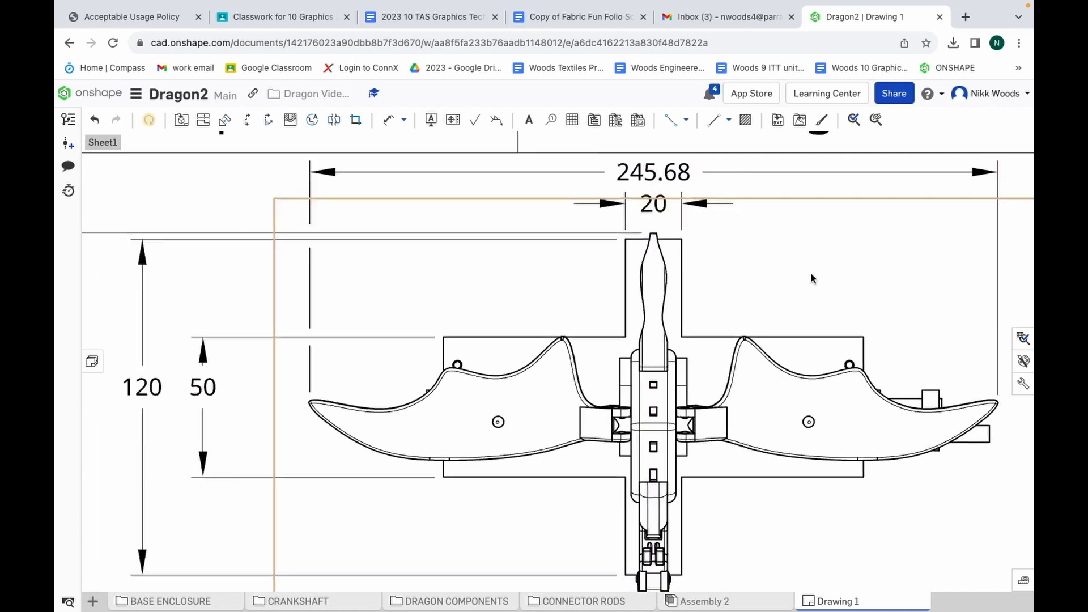
scroll(810, 272, "down", 6)
scroll(942, 277, "up", 3)
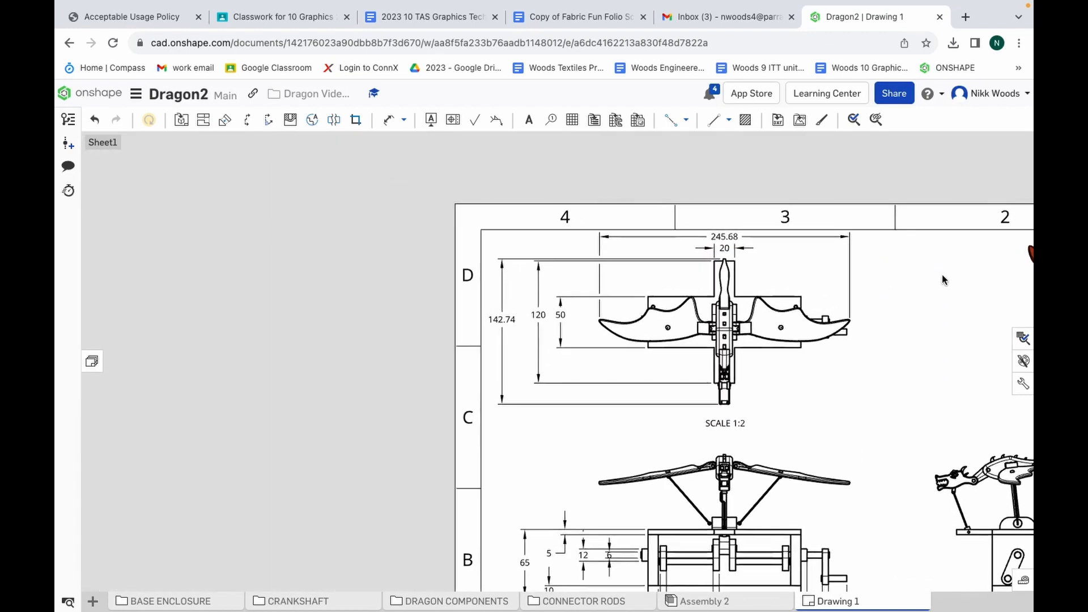
Examine the sheet's dimensioned top and front views and the undimensioned side view to decide which dimensions belong in each
scroll(771, 408, "down", 3)
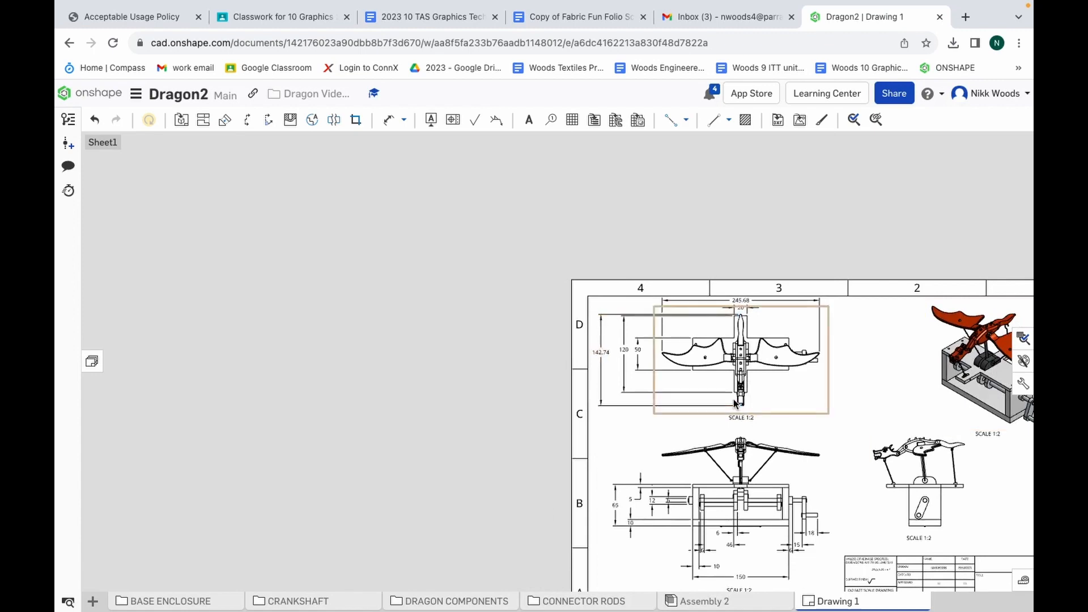
scroll(735, 403, "down", 1)
scroll(1018, 514, "up", 1)
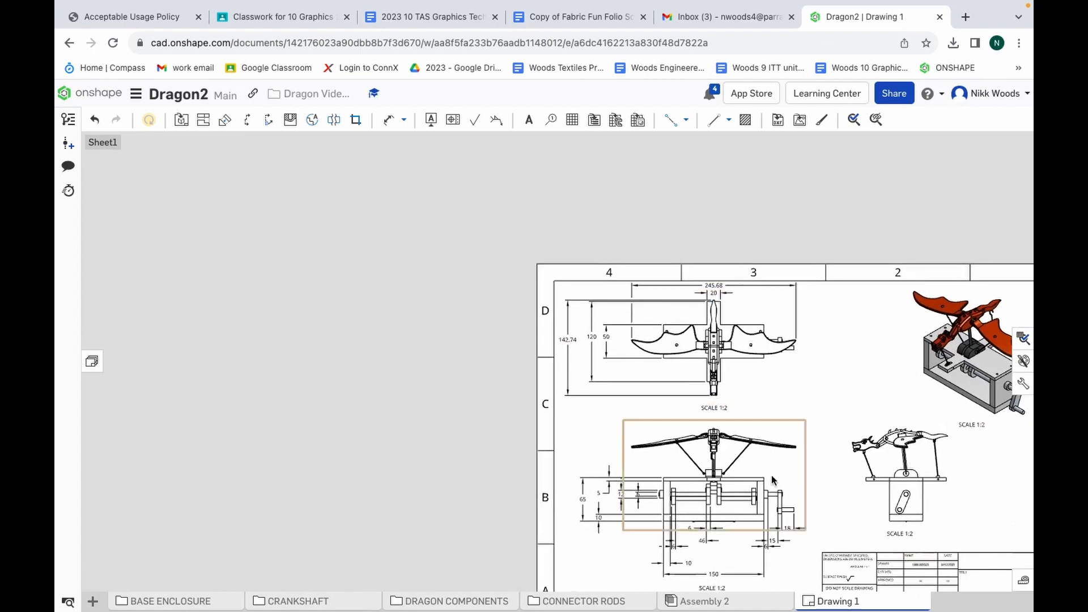
scroll(771, 475, "down", 5)
scroll(944, 536, "up", 10)
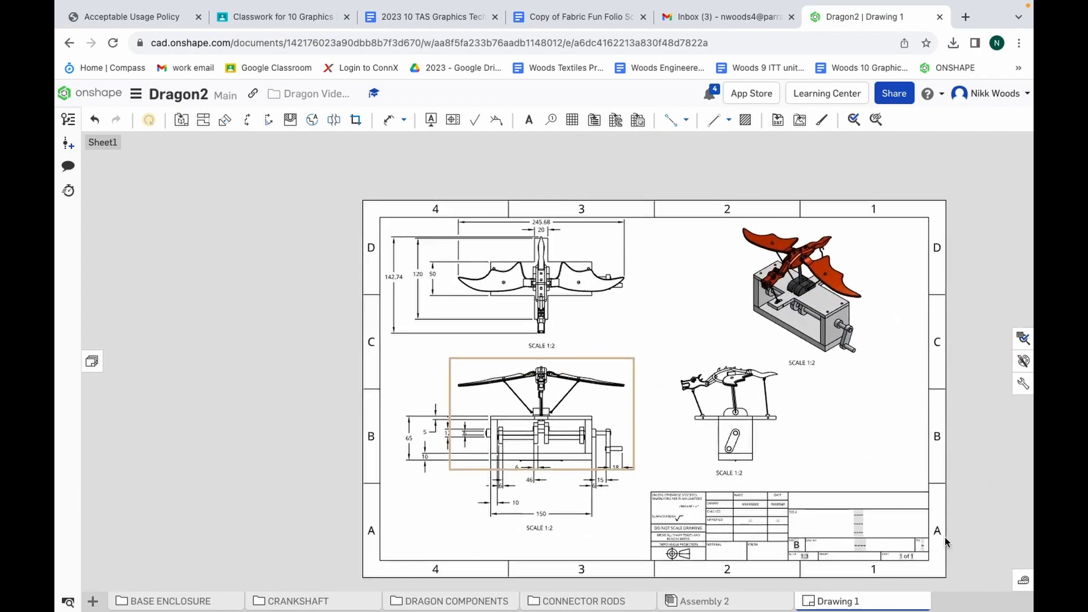
scroll(596, 309, "up", 4)
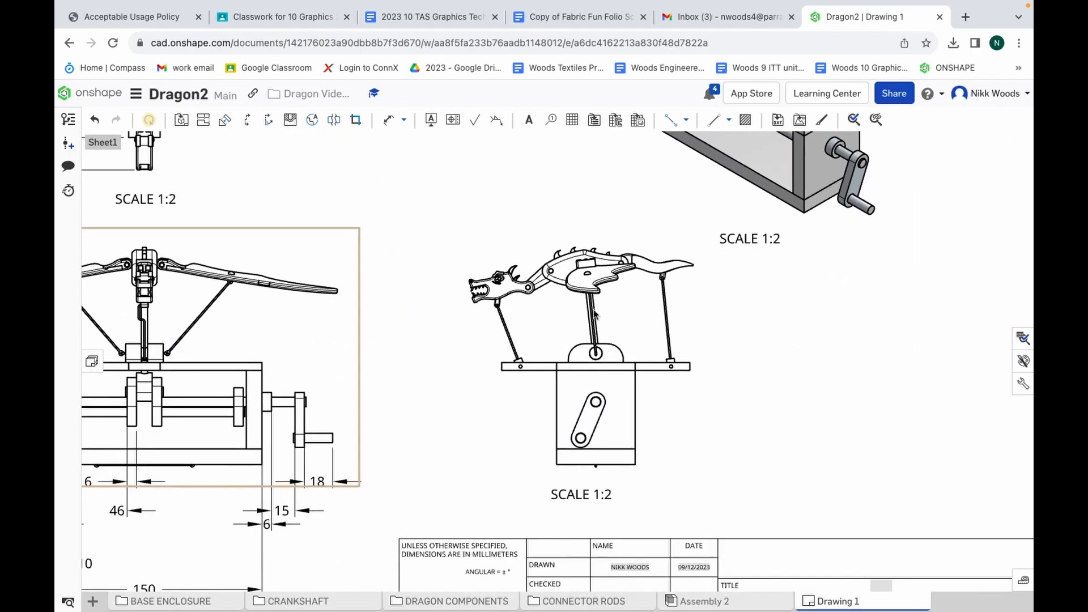
scroll(594, 288, "down", 1)
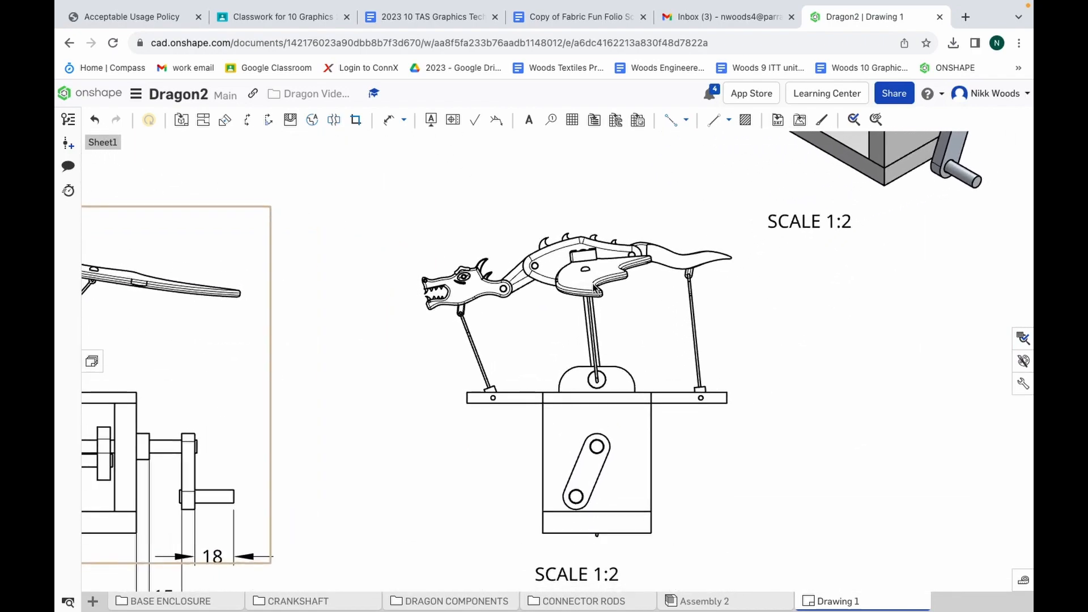
scroll(594, 288, "down", 3)
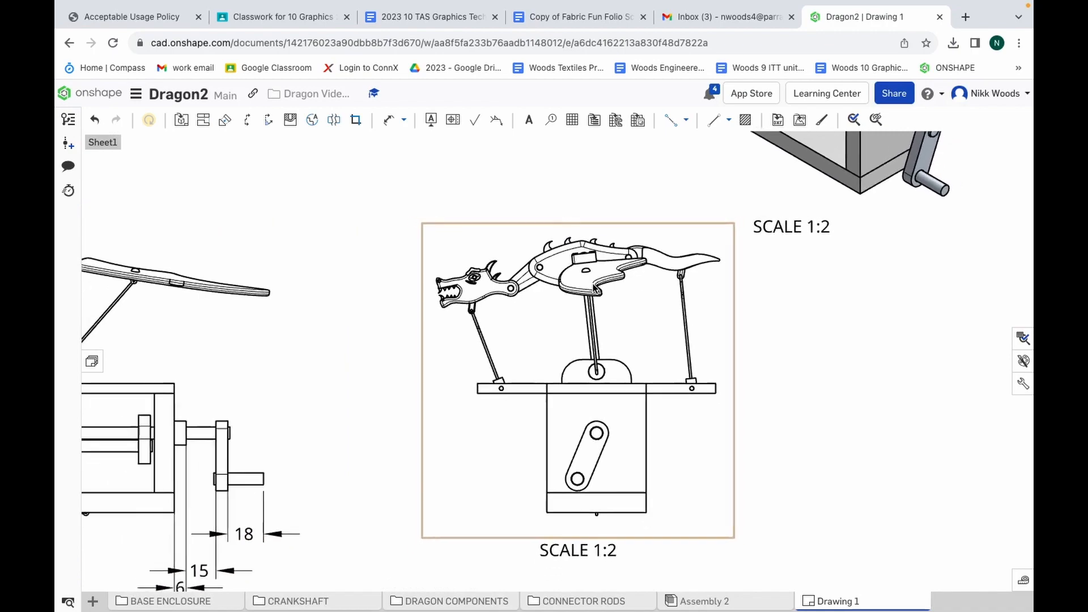
scroll(595, 288, "down", 4)
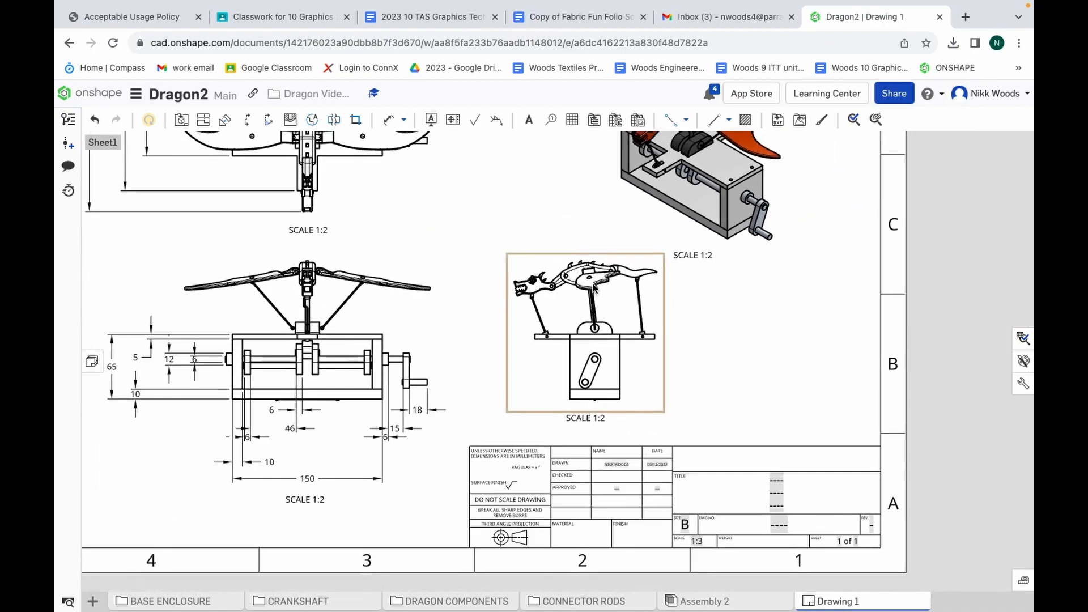
Delete the enclosure's overall height dimension from the front view
scroll(594, 288, "up", 1)
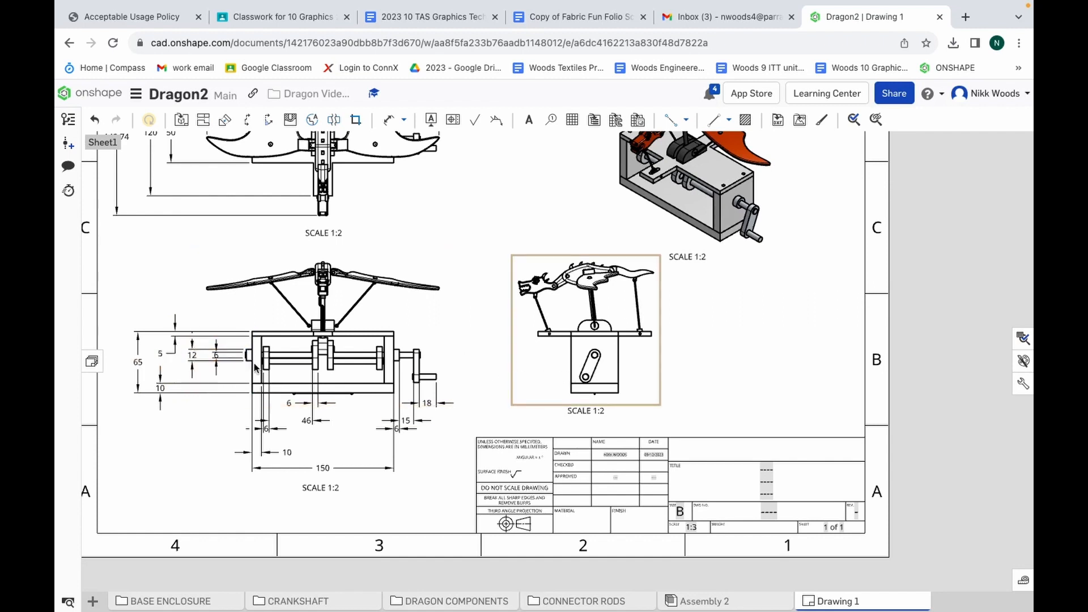
left_click(140, 347)
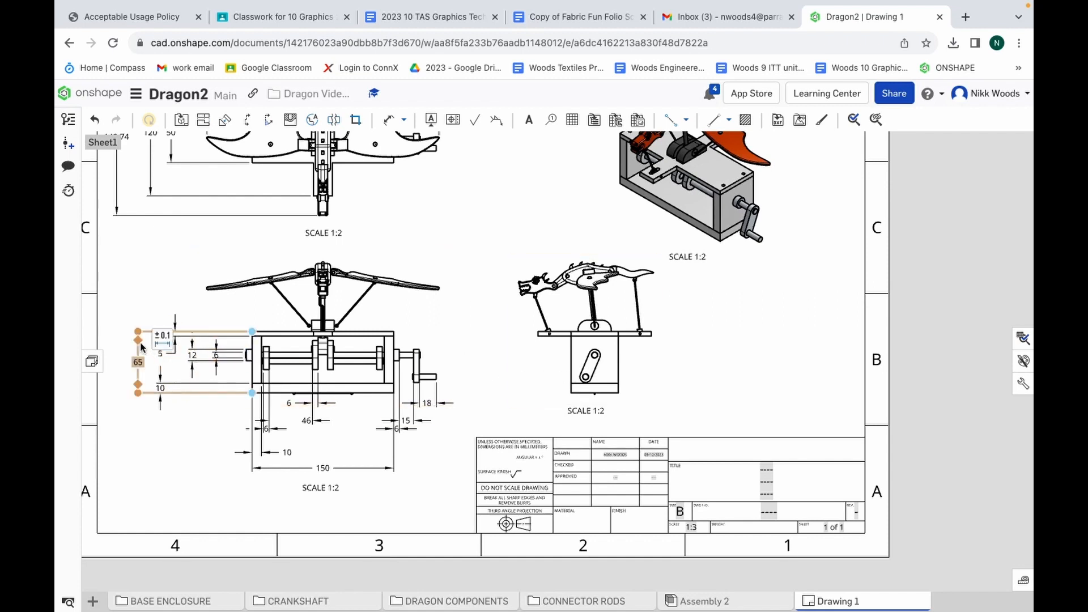
key("Delete")
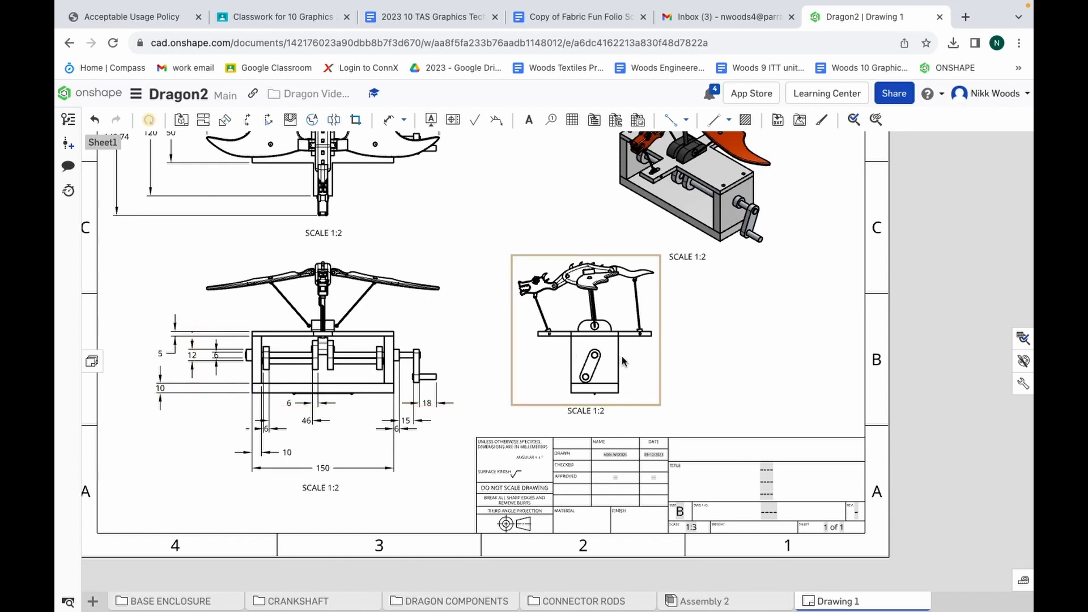
Dimension the base thickness, side panel height and lid thickness in the side view, placing these dimensions beside the enclosure under the dragon's tail
scroll(678, 335, "up", 5)
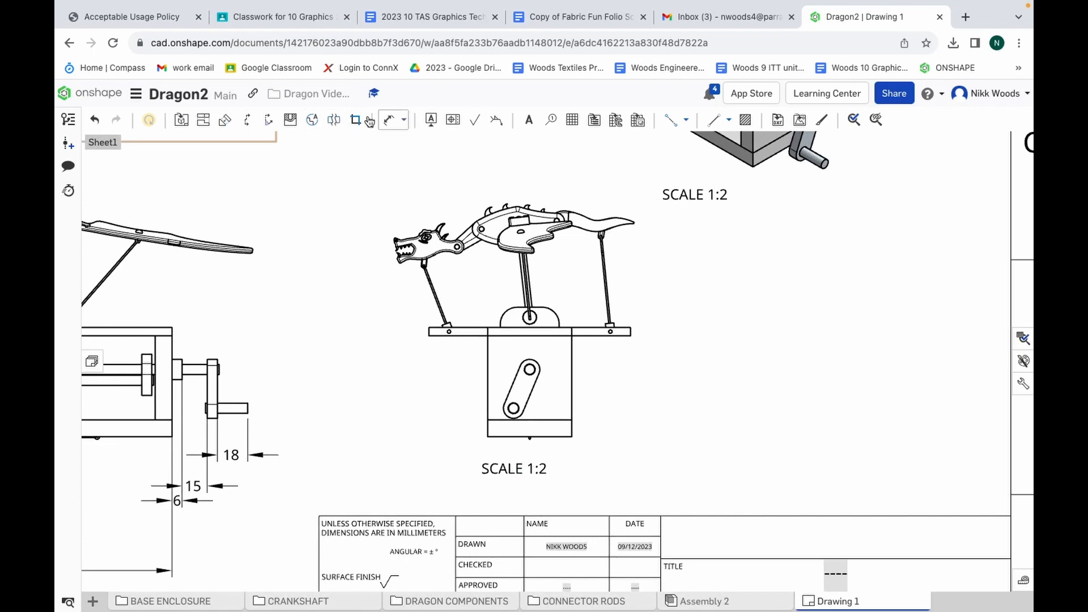
left_click(389, 119)
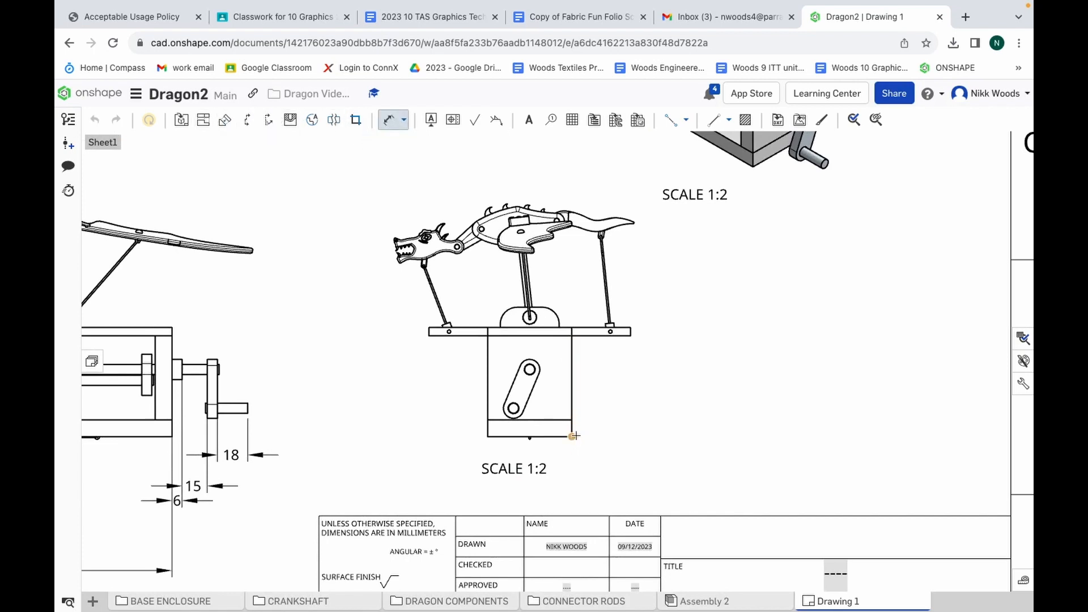
left_click(572, 420)
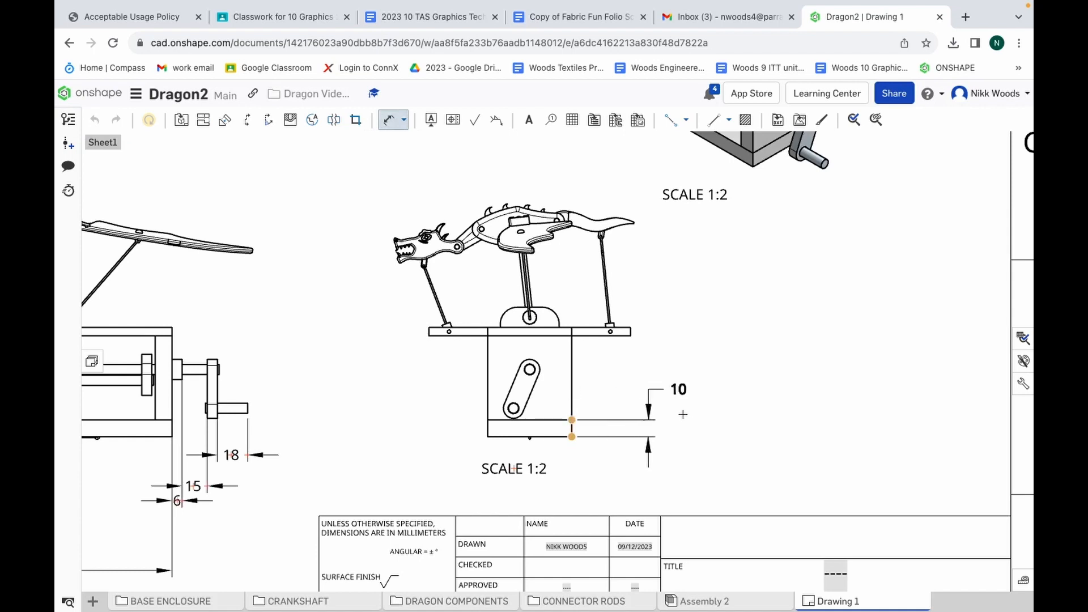
left_click(693, 428)
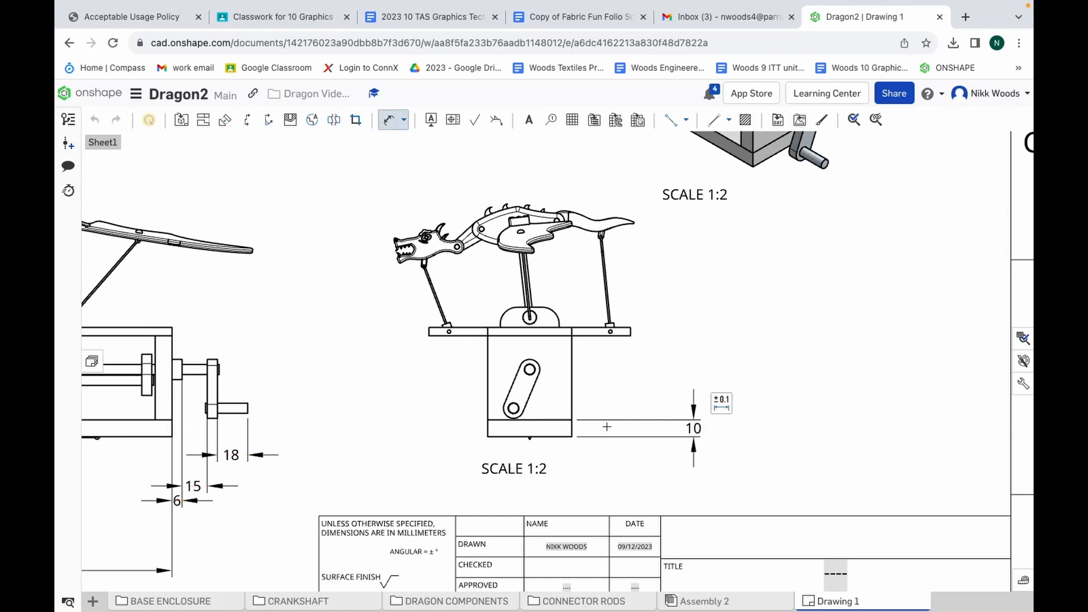
left_click(572, 336)
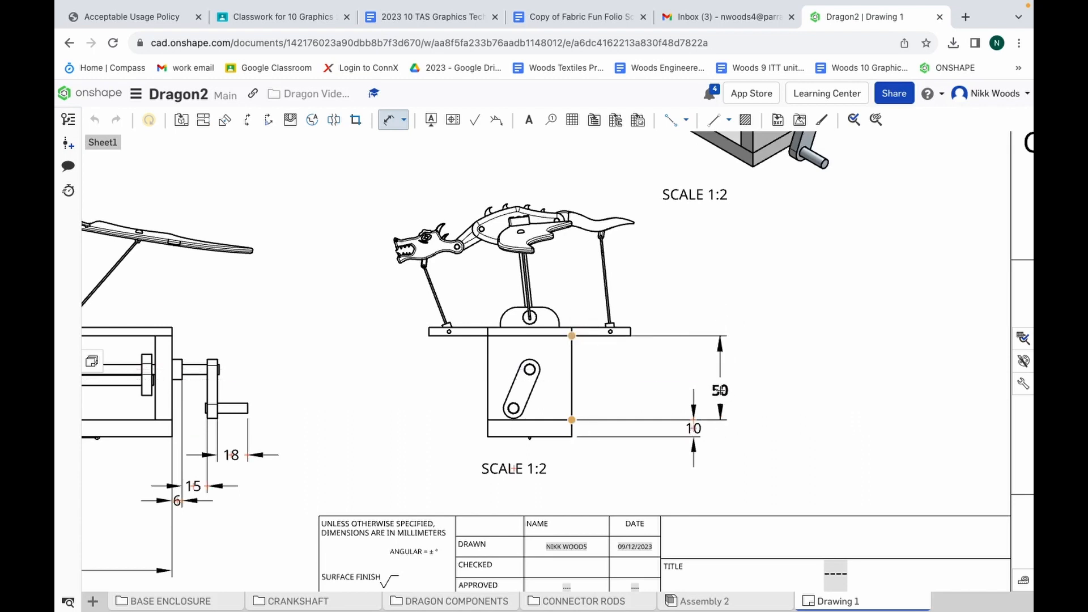
left_click(720, 378)
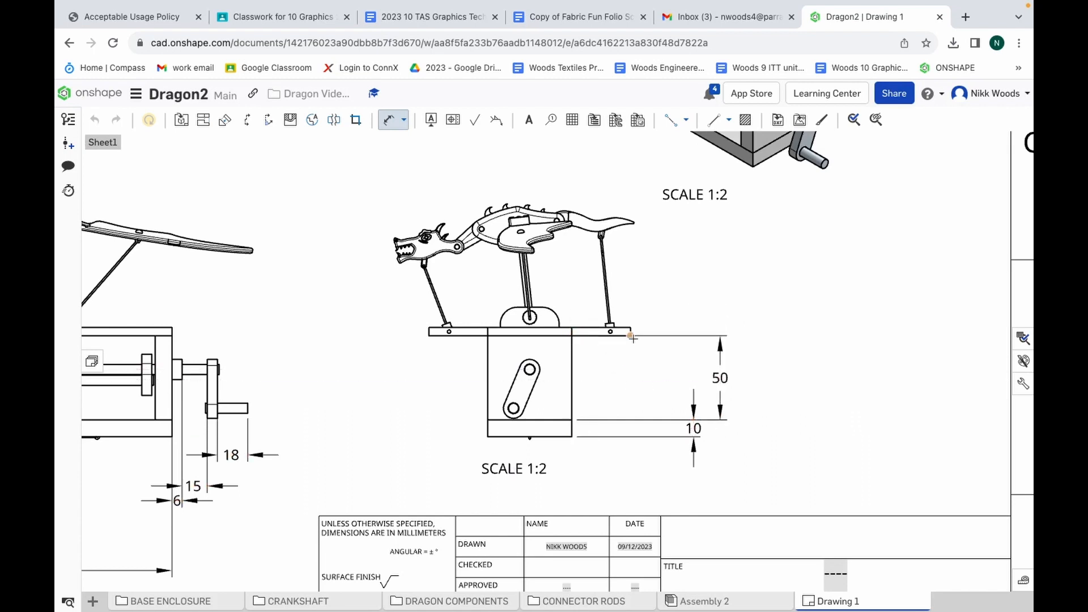
left_click(630, 328)
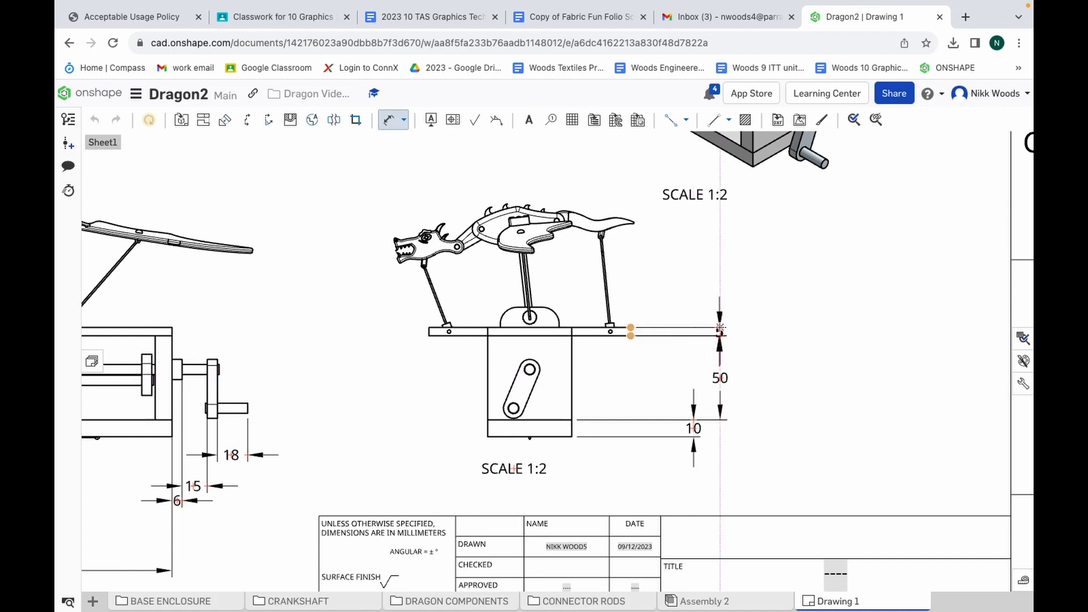
left_click(720, 330)
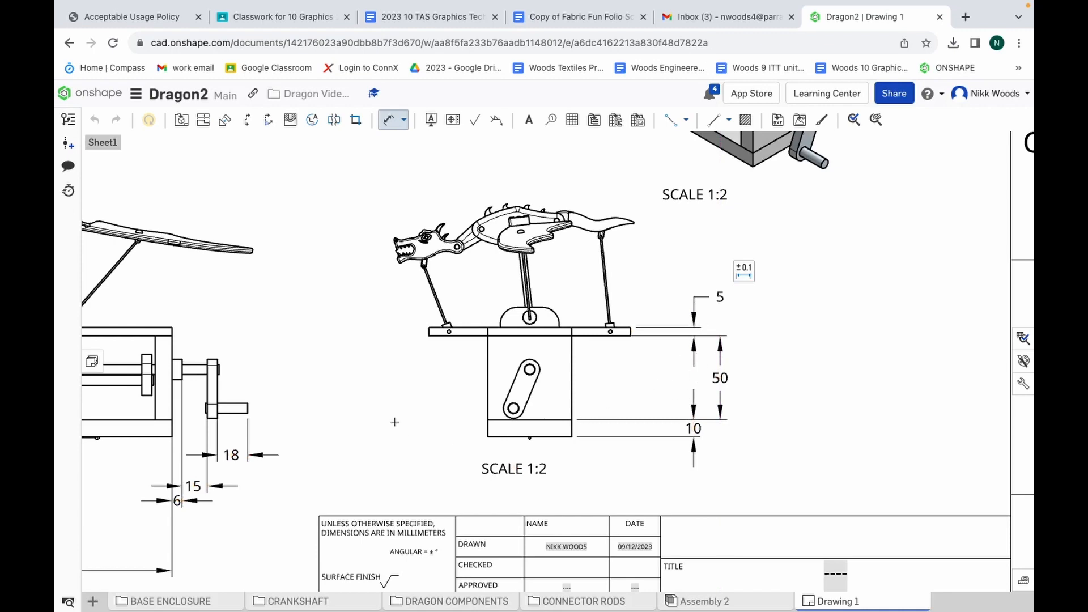
Delete the duplicate base thickness dimension from the front view
scroll(435, 408, "down", 5)
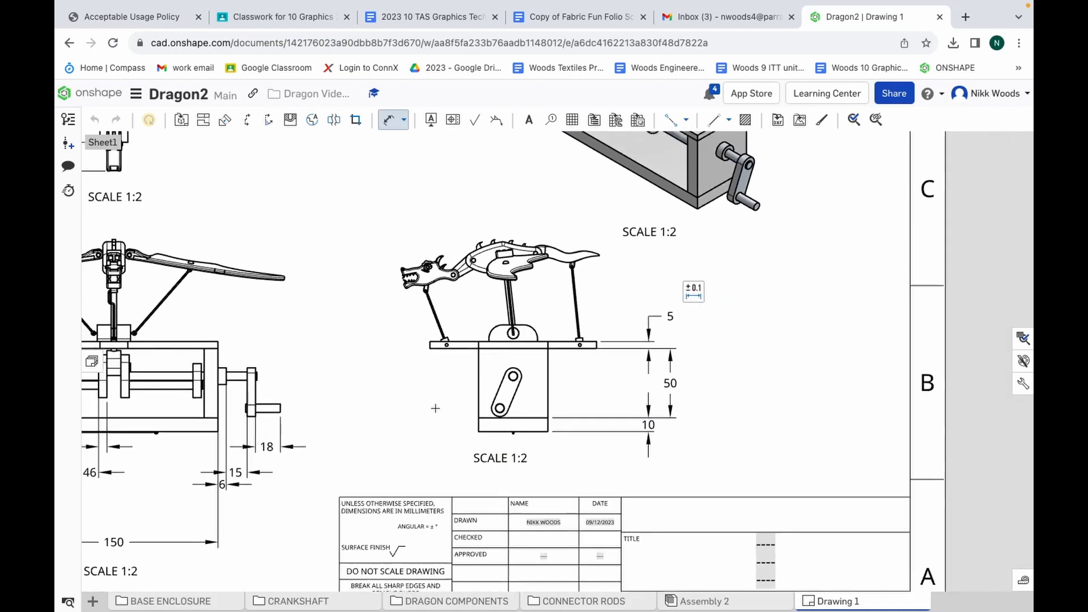
scroll(342, 428, "down", 5)
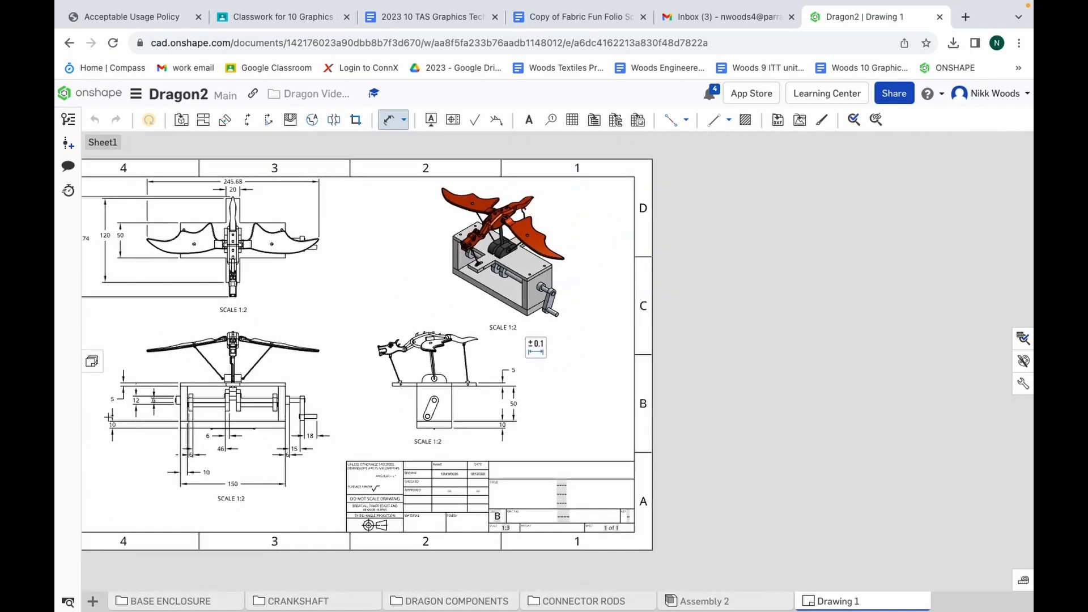
scroll(106, 416, "up", 7)
scroll(106, 416, "up", 3)
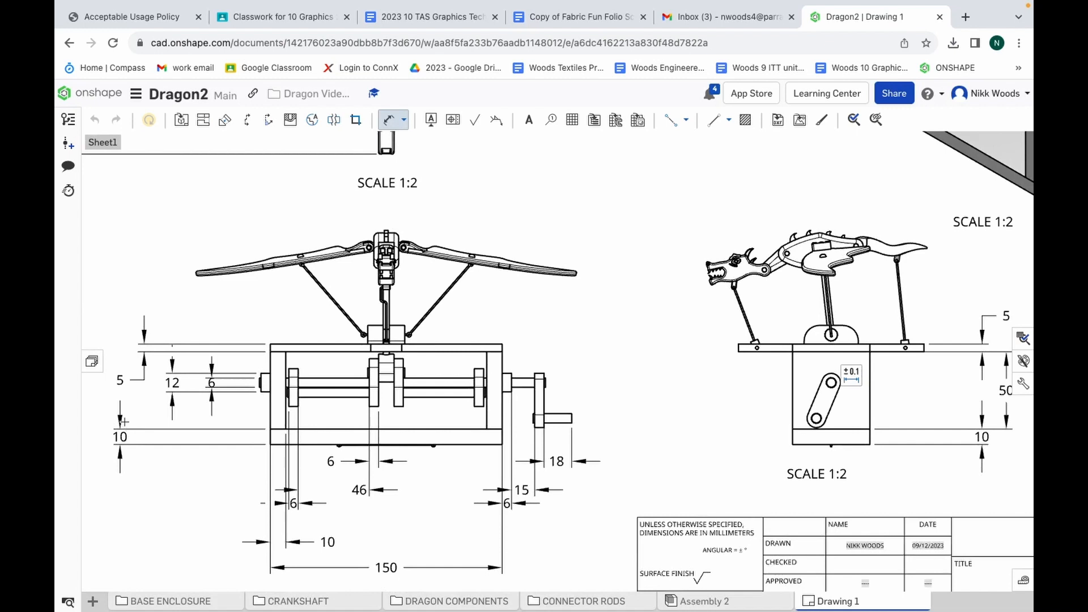
left_click(120, 437)
key("Delete")
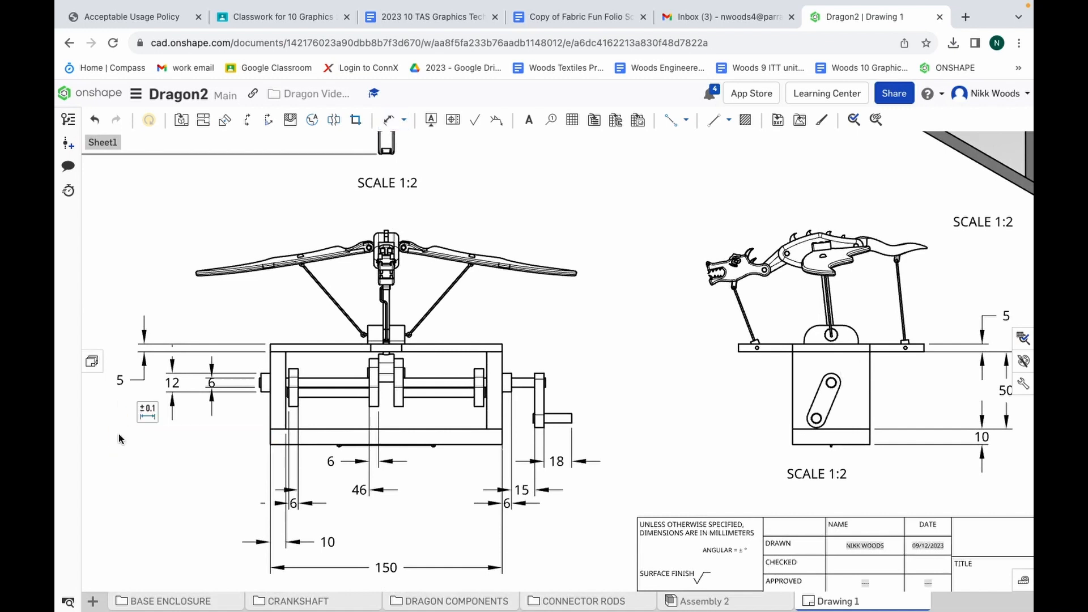
Delete the duplicate lid thickness dimension from the front view
left_click(134, 383)
left_click(139, 369)
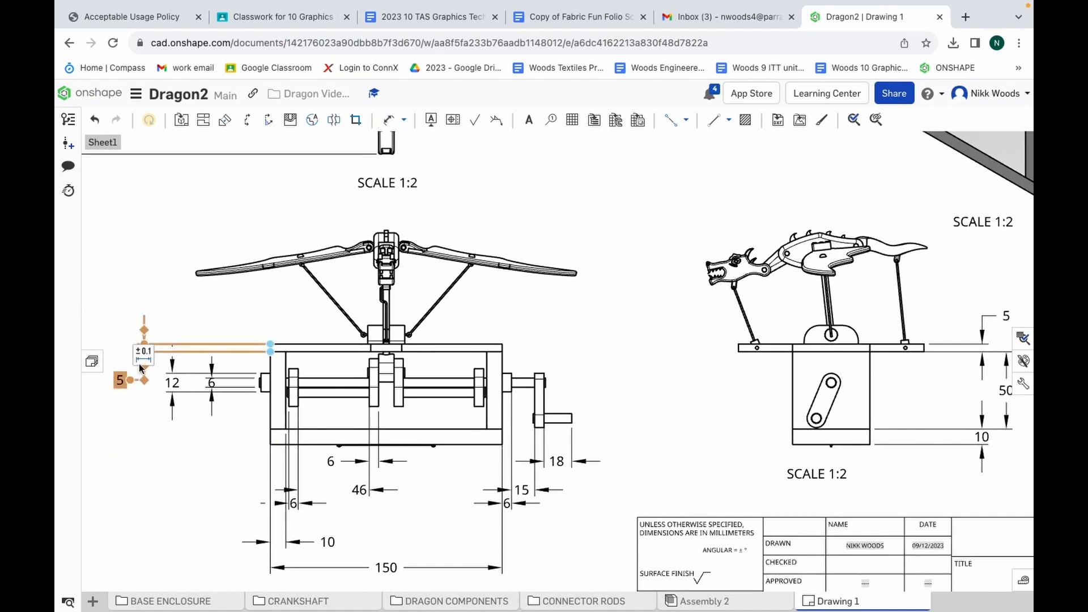
left_click(141, 359)
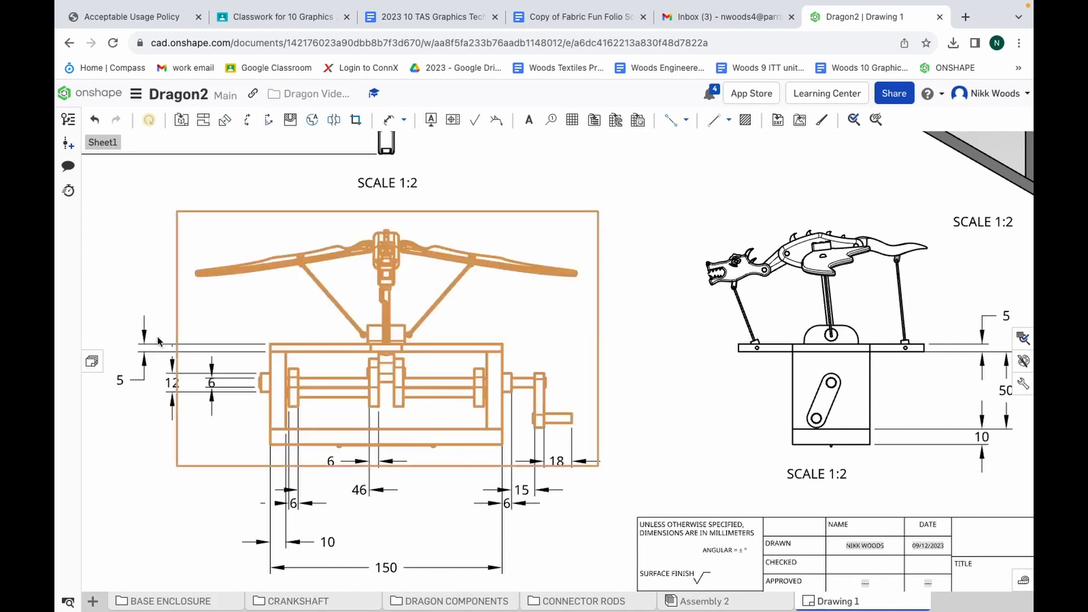
left_click(125, 313)
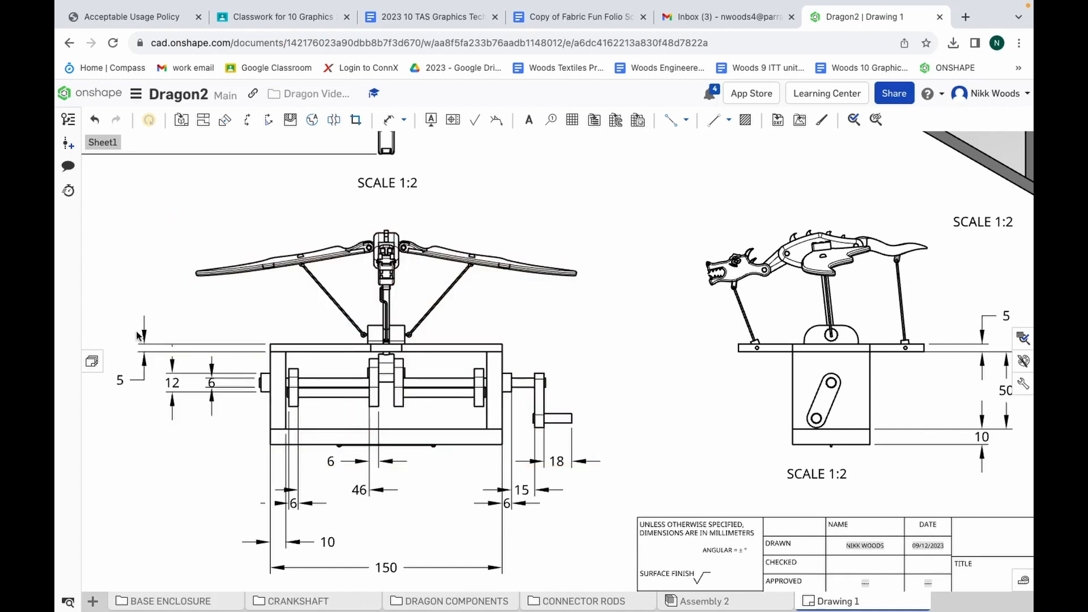
left_click(144, 364)
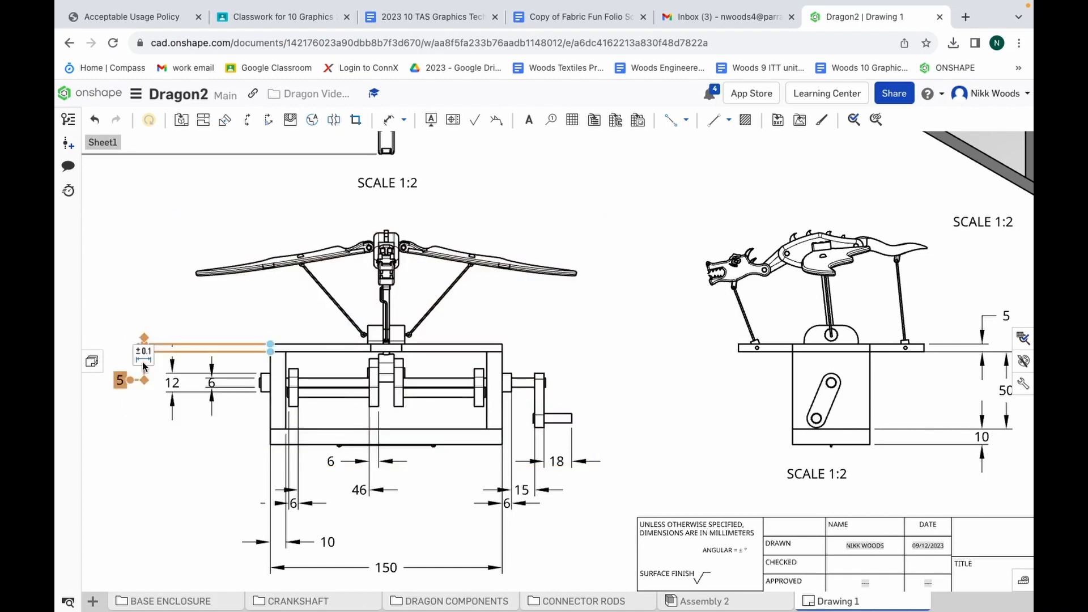
left_click(131, 330)
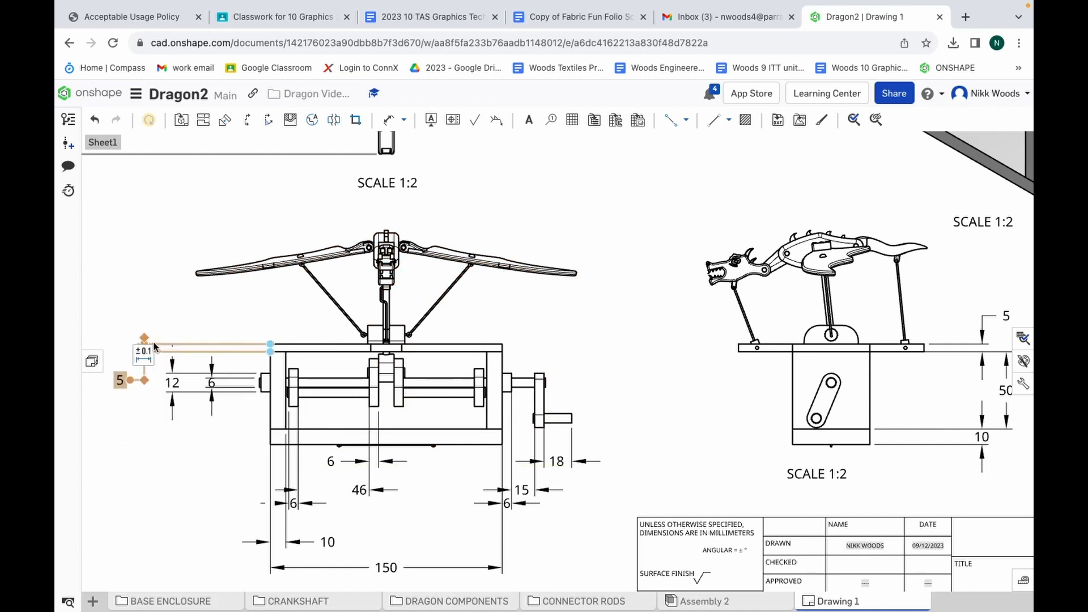
key("Delete")
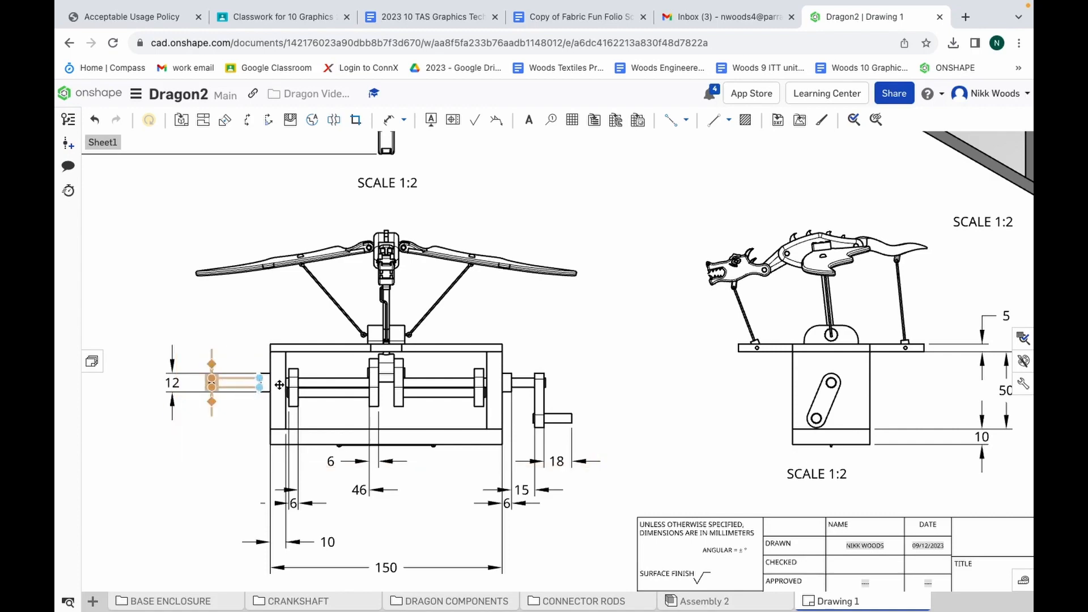
Add a diameter dimension to the circle at the lower end of the crank arm in the side view, placing its label below the enclosure's height dimensions
scroll(543, 393, "down", 2)
scroll(544, 393, "down", 1)
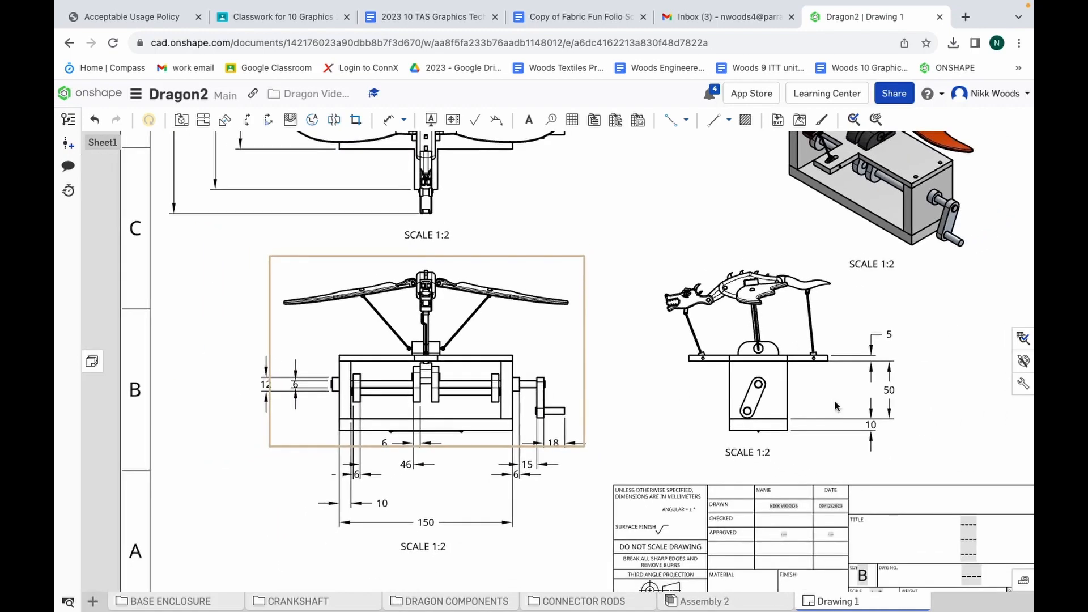
scroll(944, 402, "up", 3)
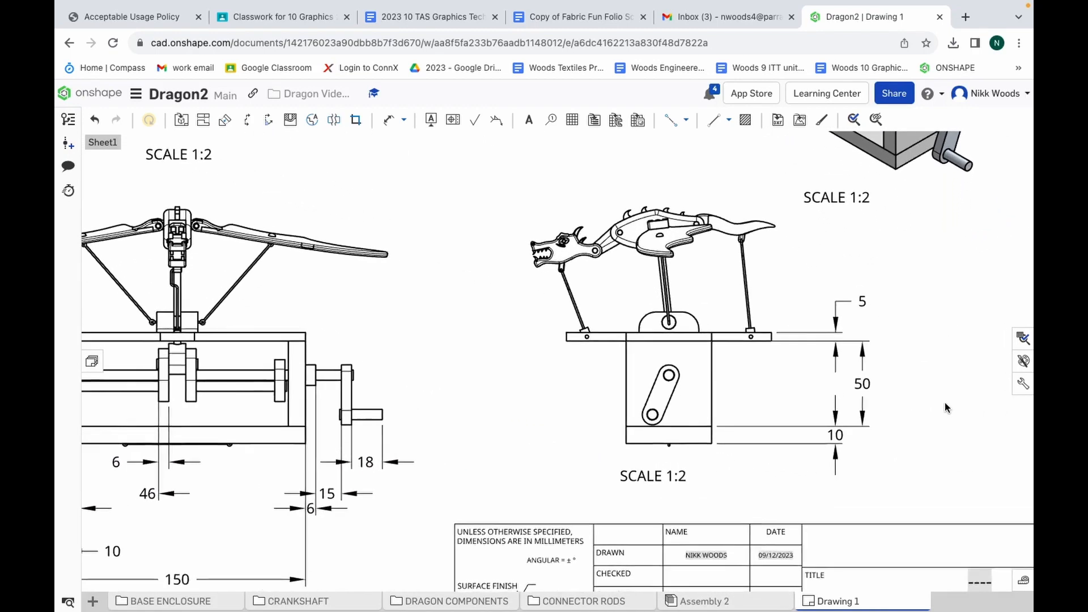
scroll(944, 403, "up", 1)
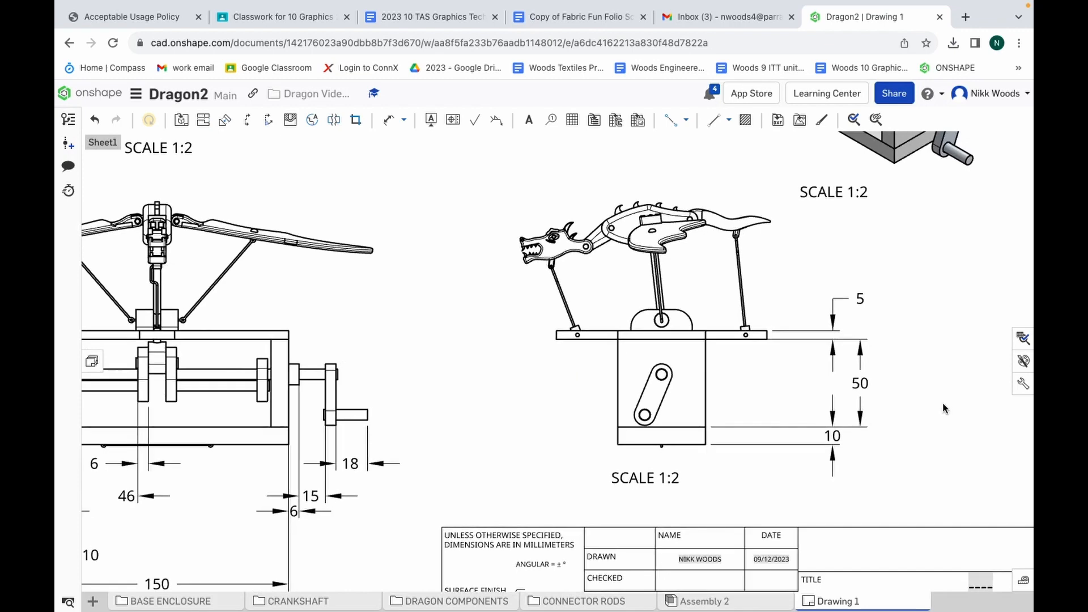
left_click(405, 120)
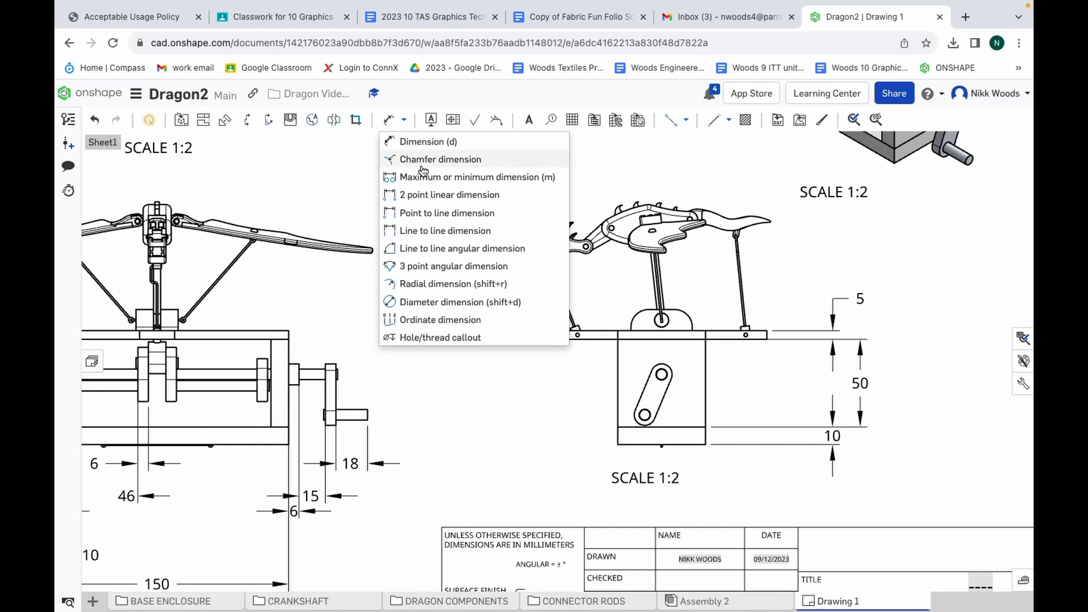
left_click(427, 302)
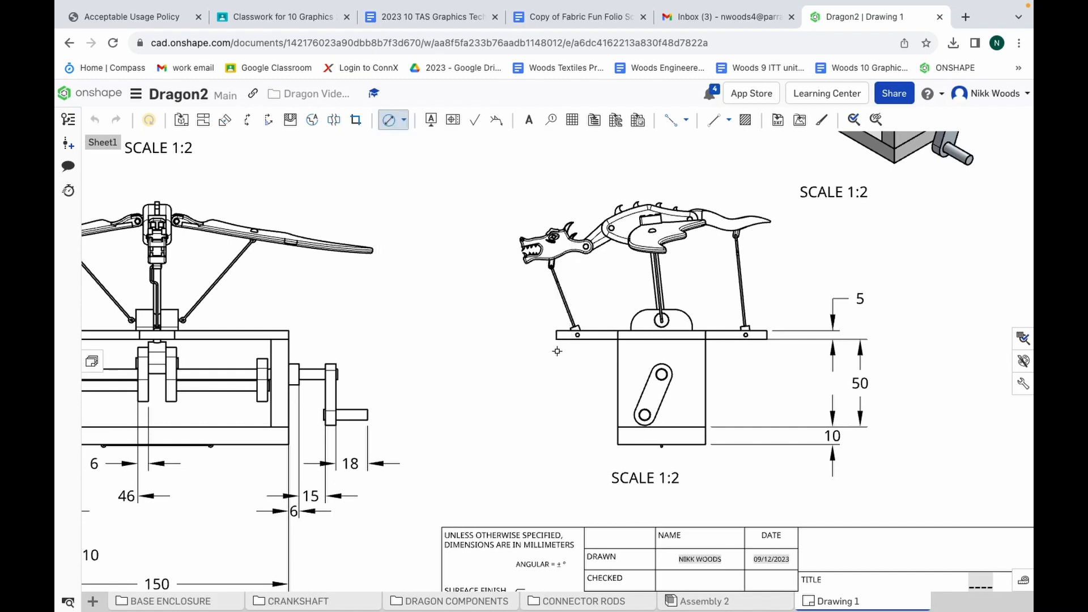
left_click(646, 416)
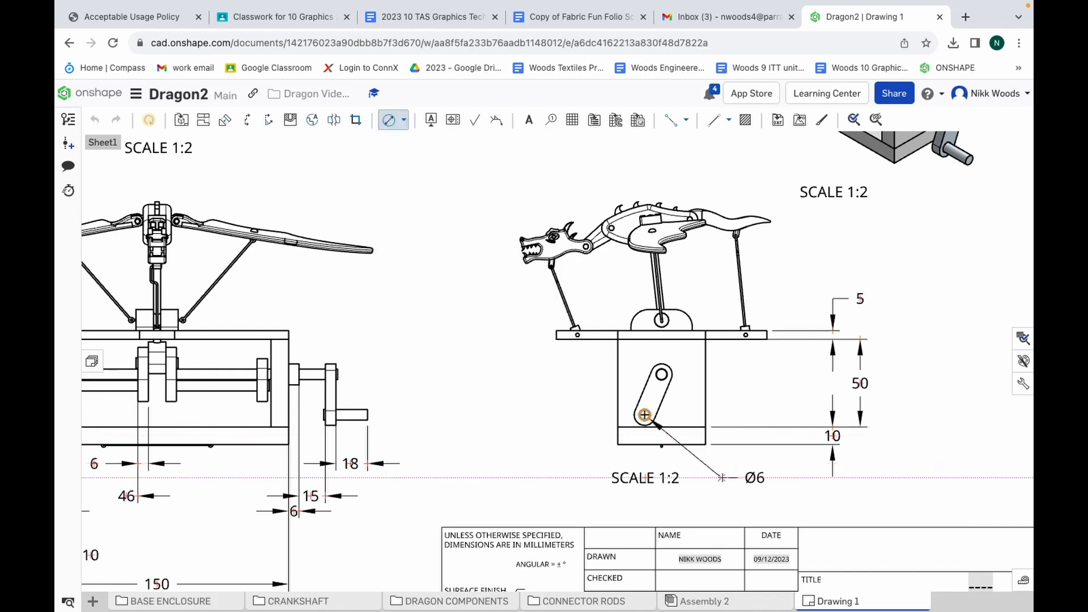
left_click(811, 503)
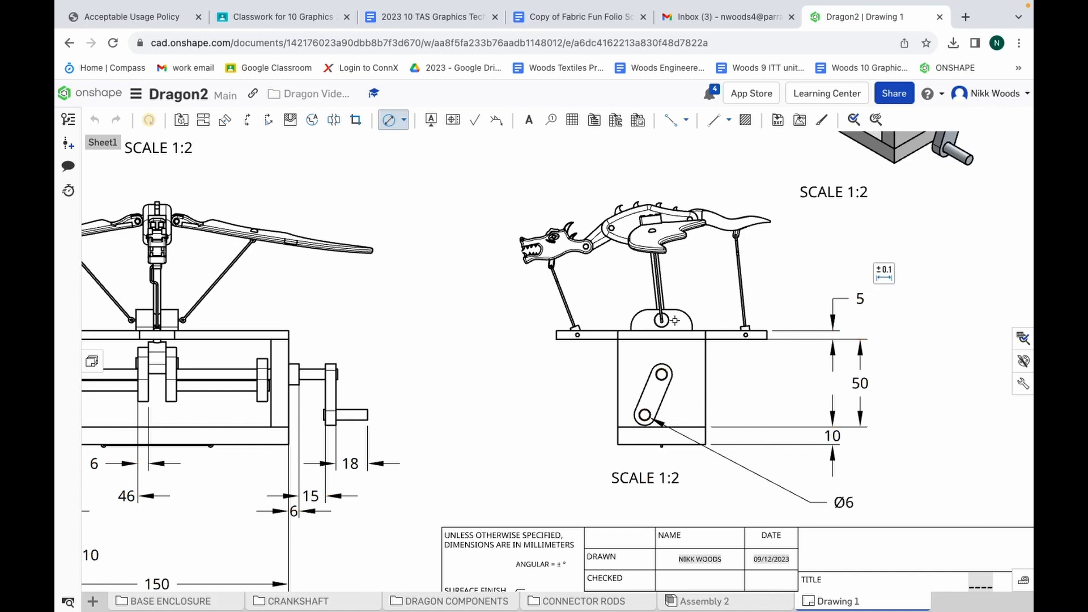
Add diameter dimensions to the hole and rounded edge of the bracket above the lid in the side view, stacking their labels above the lid thickness dimension
left_click(662, 320)
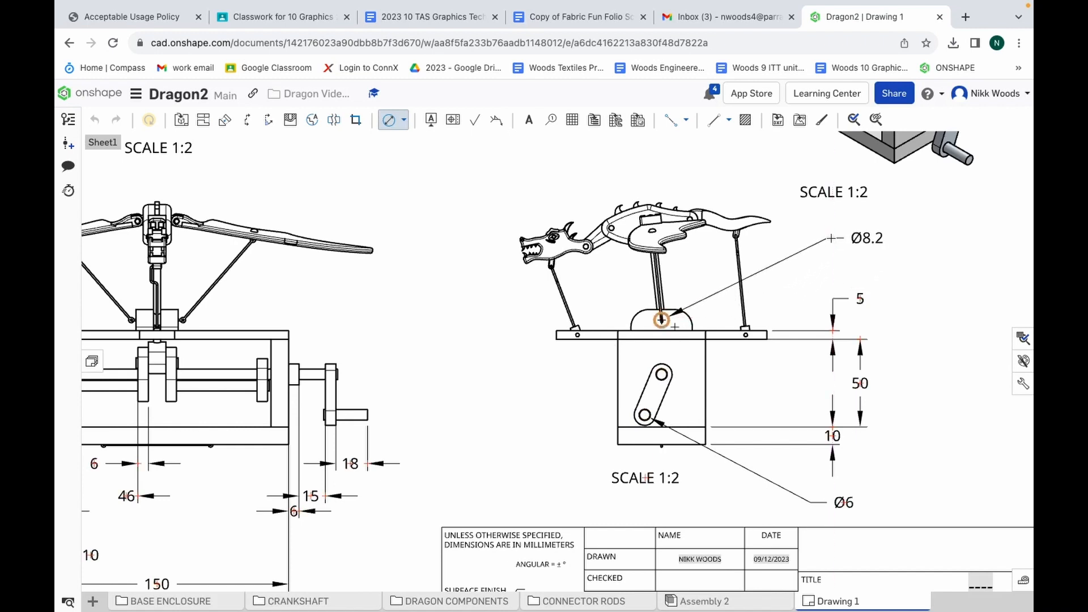
left_click(832, 238)
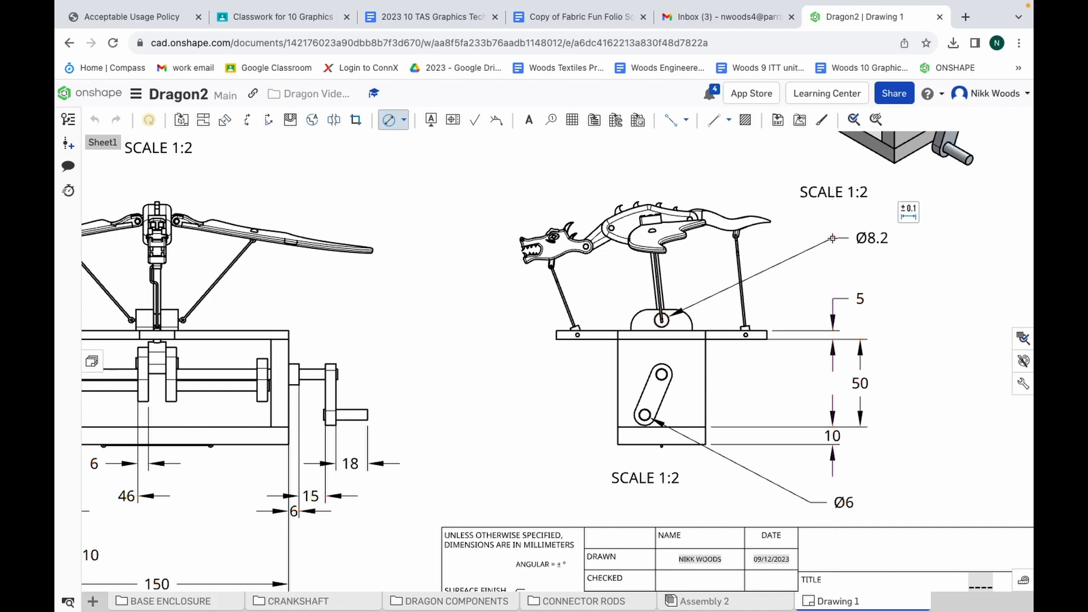
left_click(693, 321)
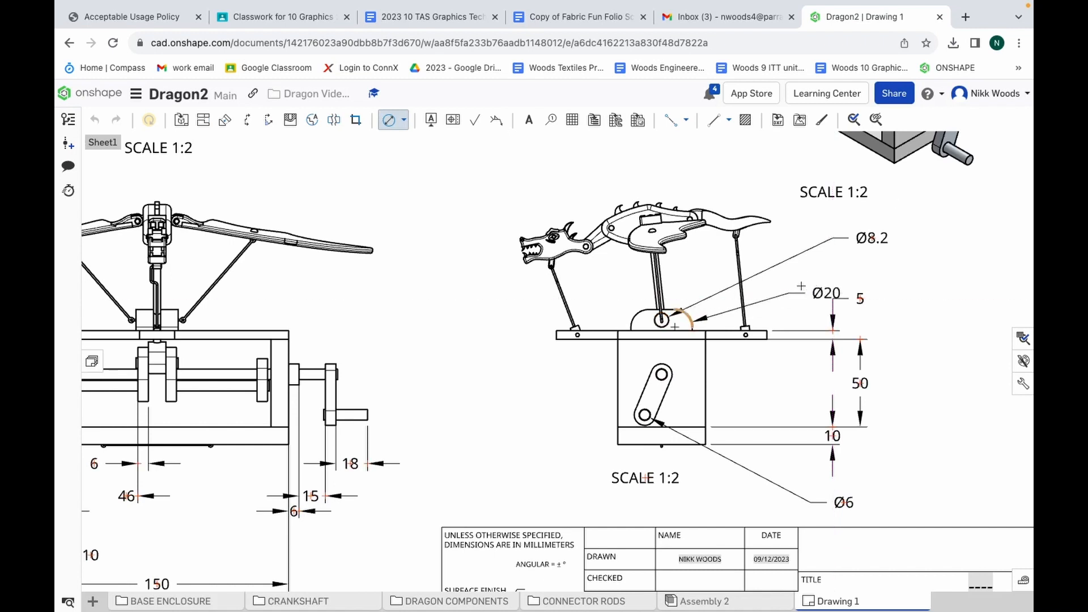
left_click(833, 269)
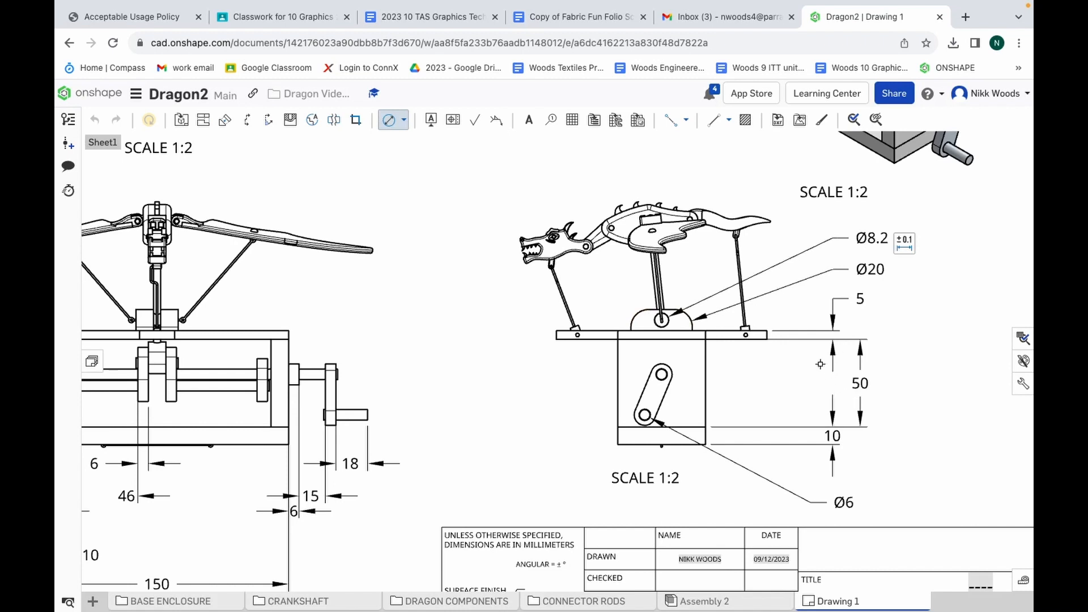
key("Escape")
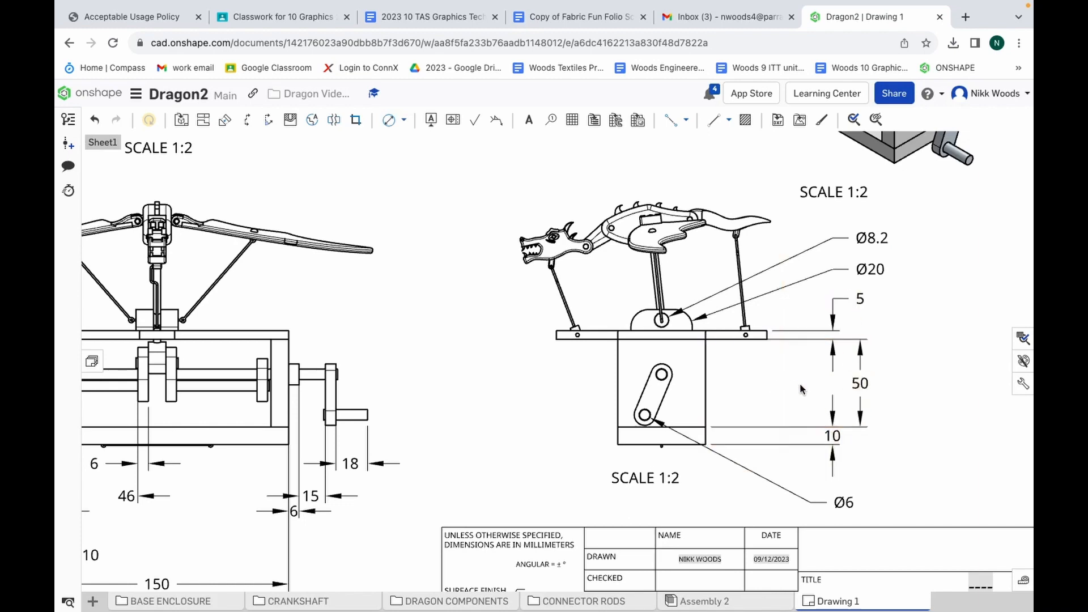
Try to enter DRAGON in the first title line of the title block
scroll(746, 355, "down", 3)
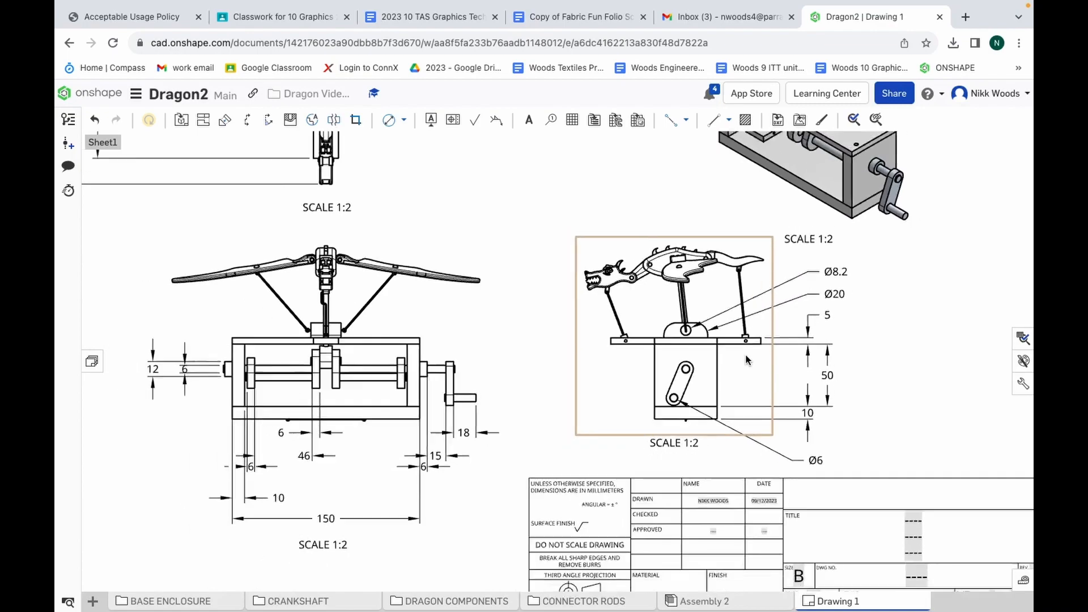
scroll(746, 355, "down", 5)
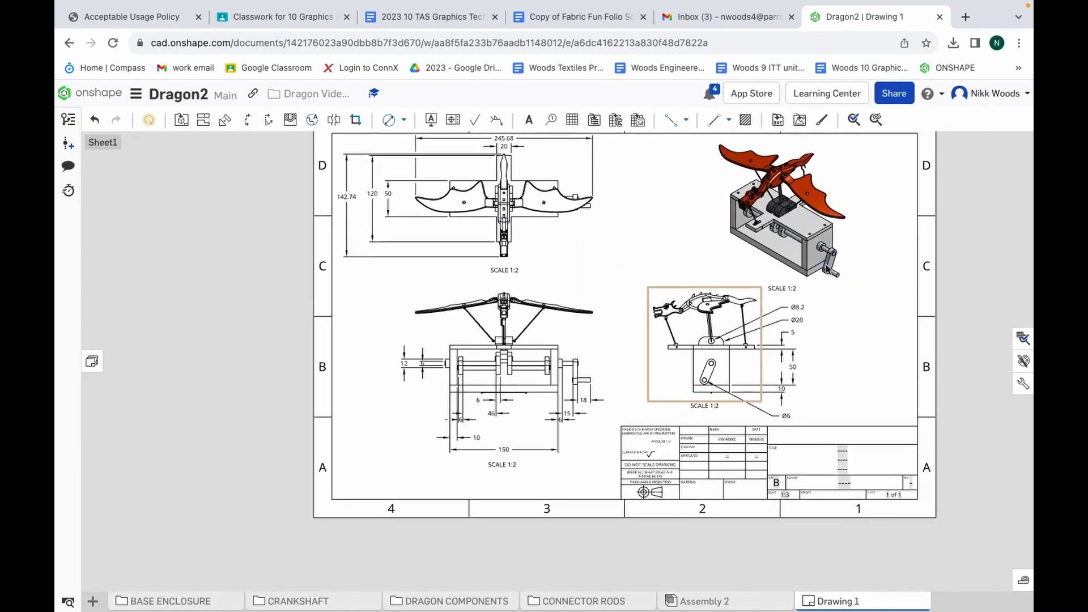
scroll(904, 518, "up", 3)
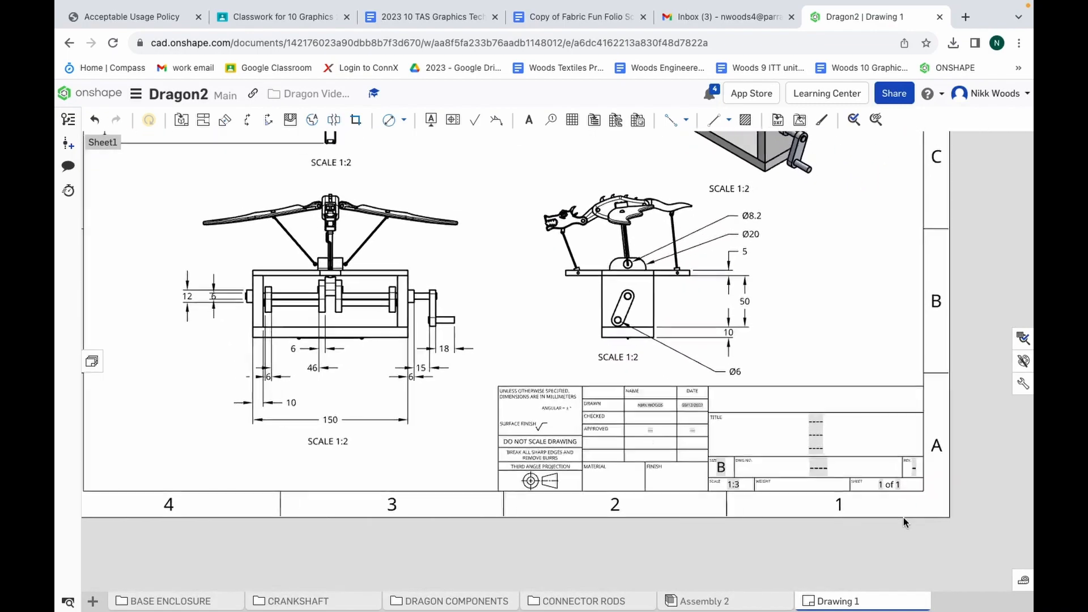
scroll(904, 518, "up", 5)
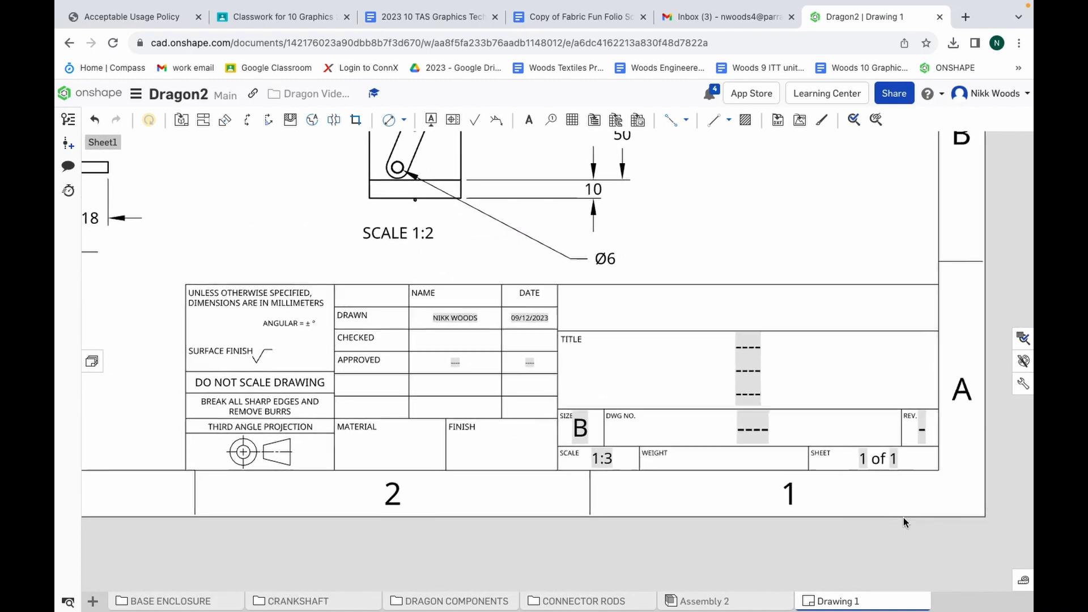
scroll(903, 518, "up", 2)
left_click(722, 358)
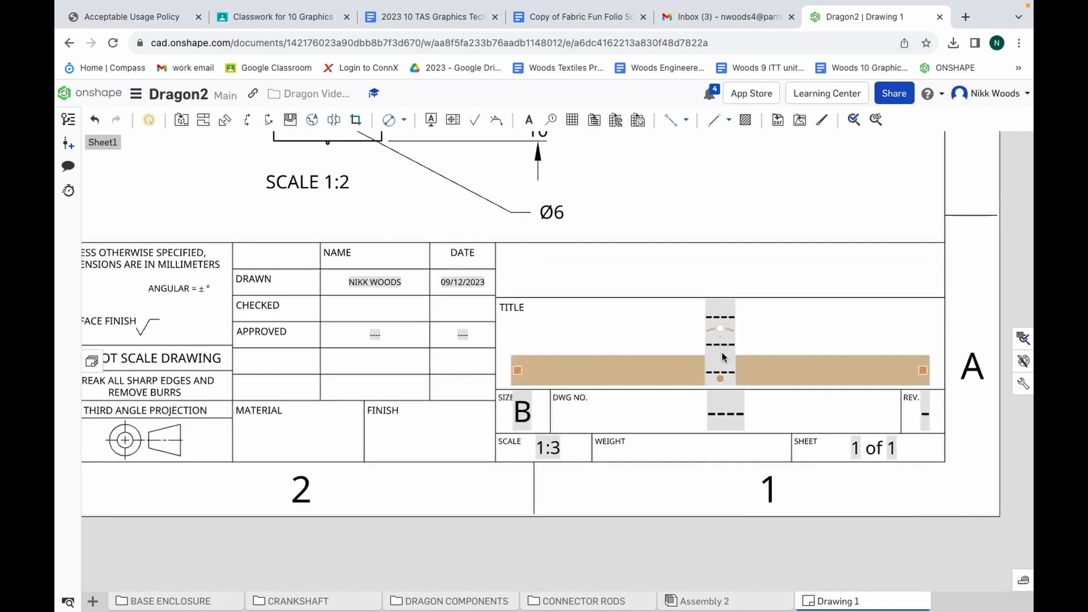
left_click(725, 343)
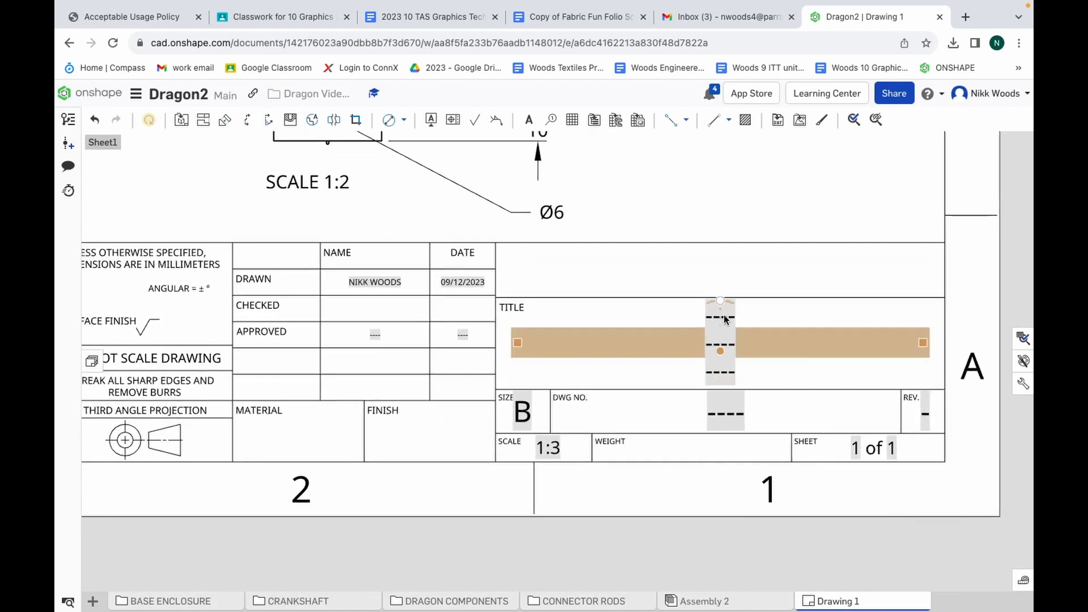
left_click(717, 360, "shift")
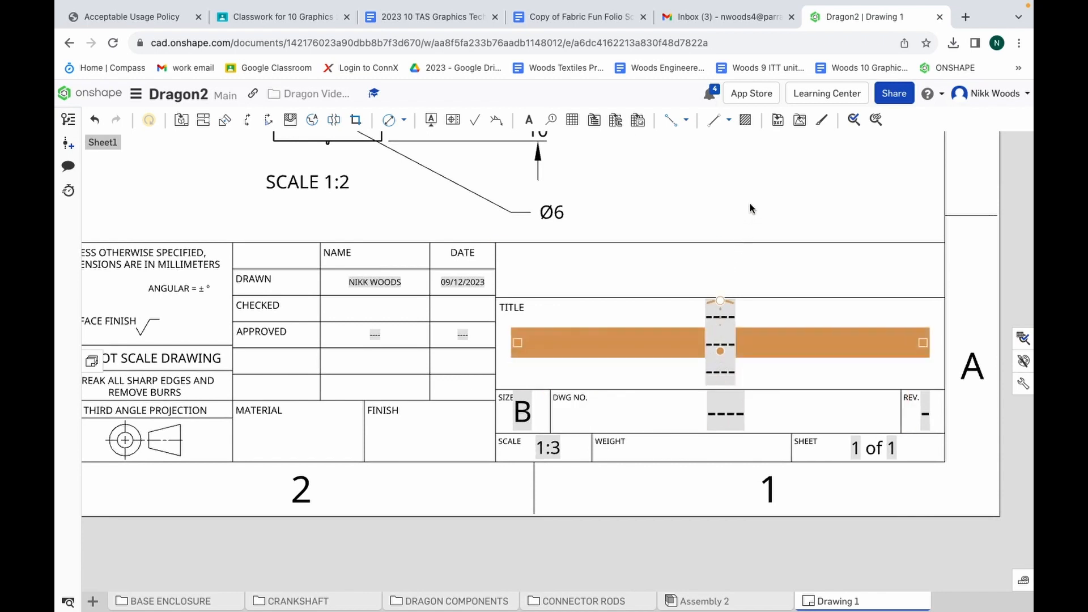
left_click(749, 217)
left_click(713, 310)
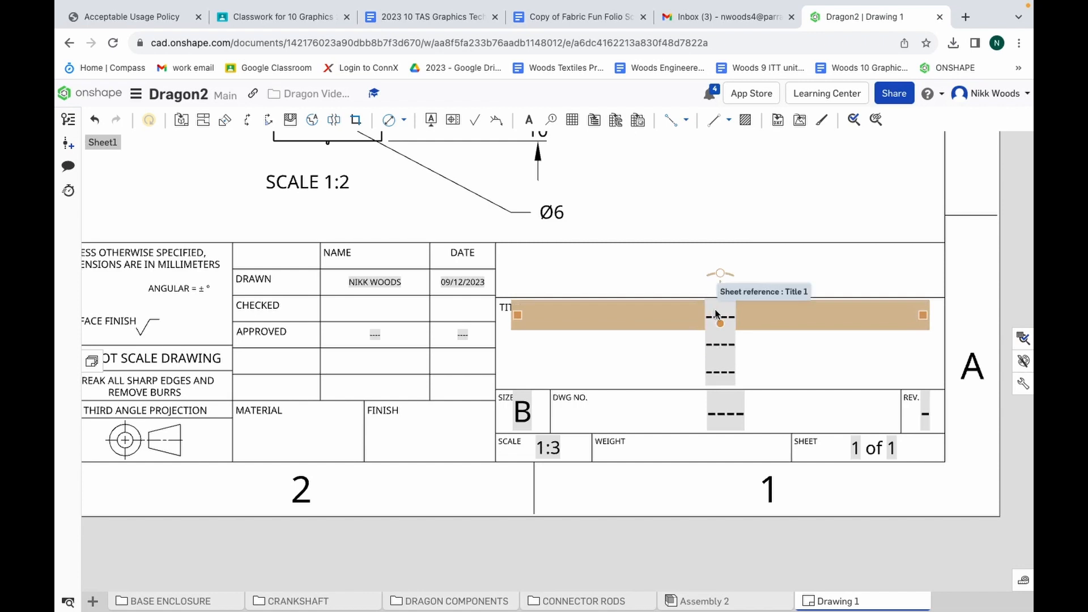
left_click(716, 315)
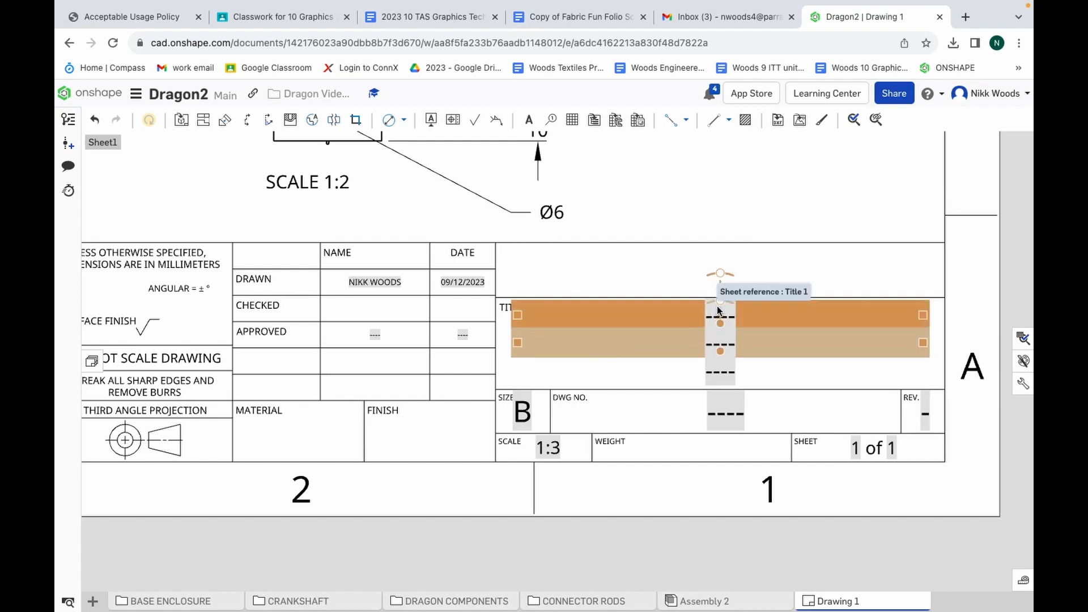
left_click(717, 316)
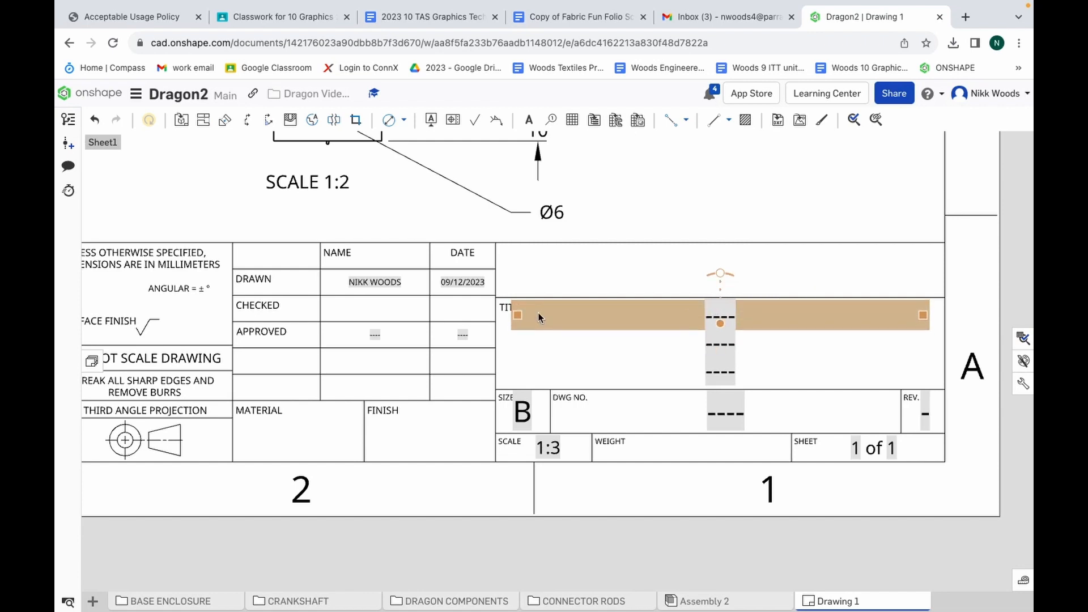
double_click(539, 317)
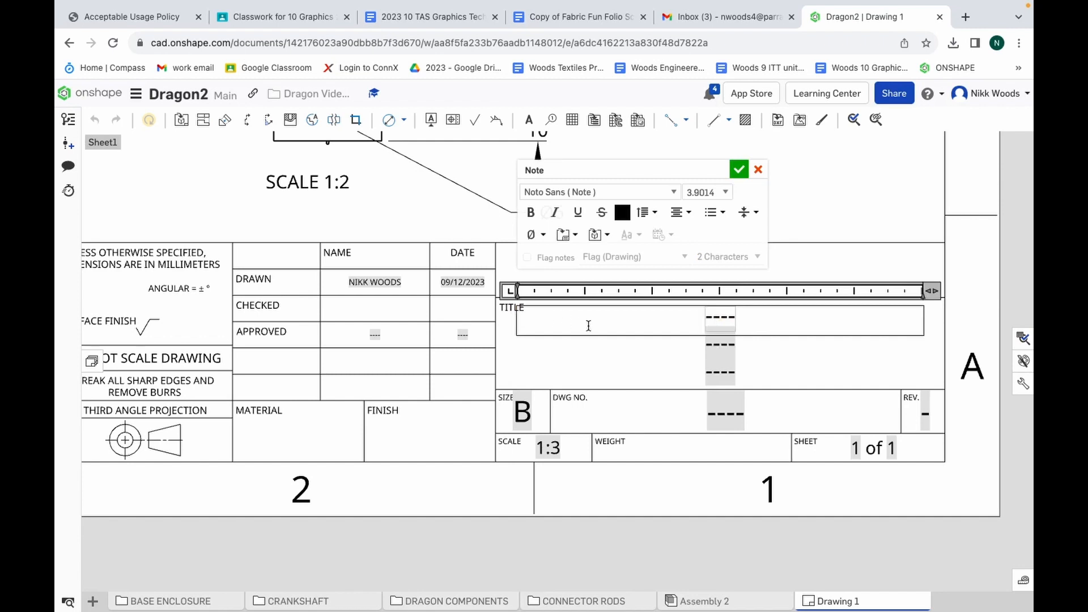
type("dr")
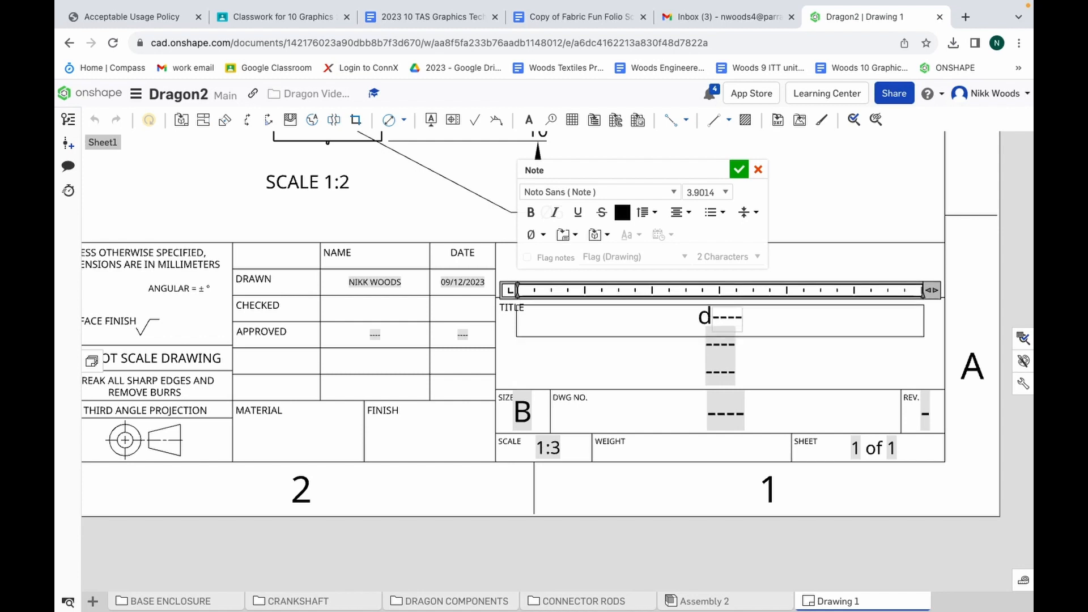
key("BackSpace")
key("BackSpace")
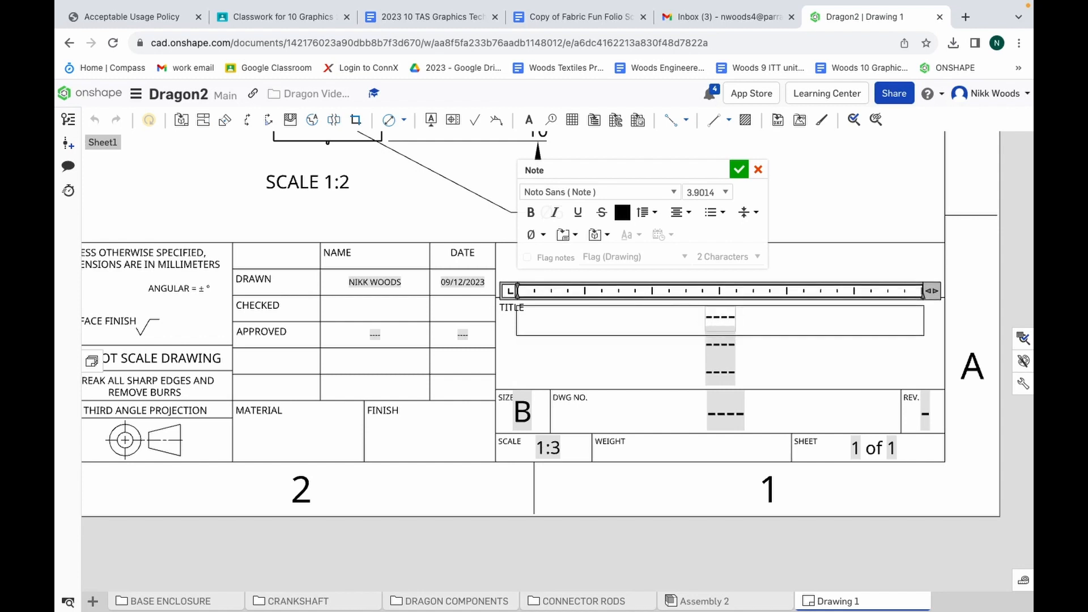
type("DRAGON")
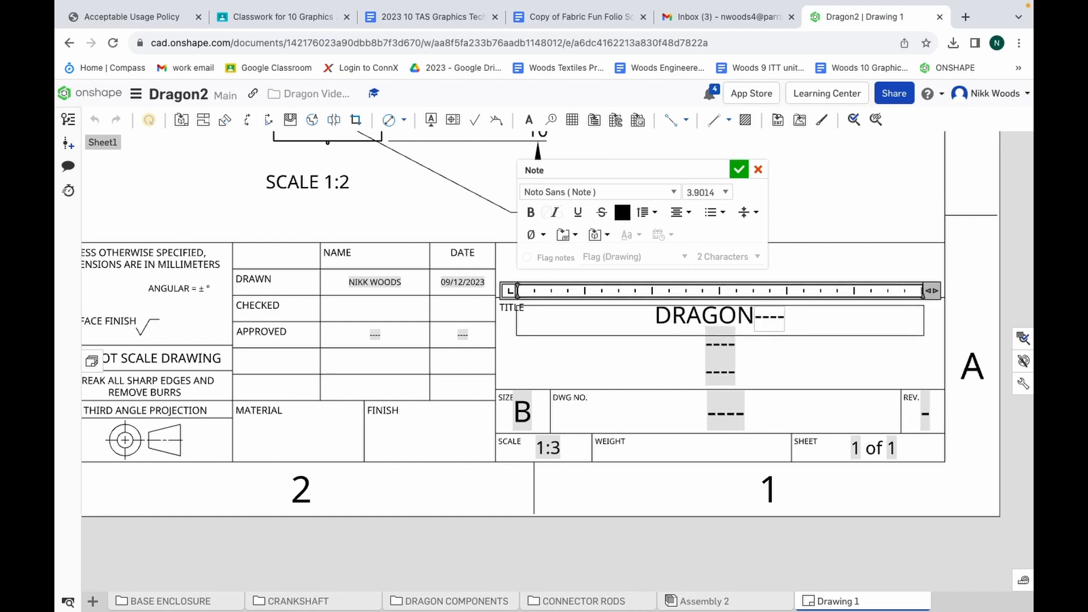
left_click(760, 363)
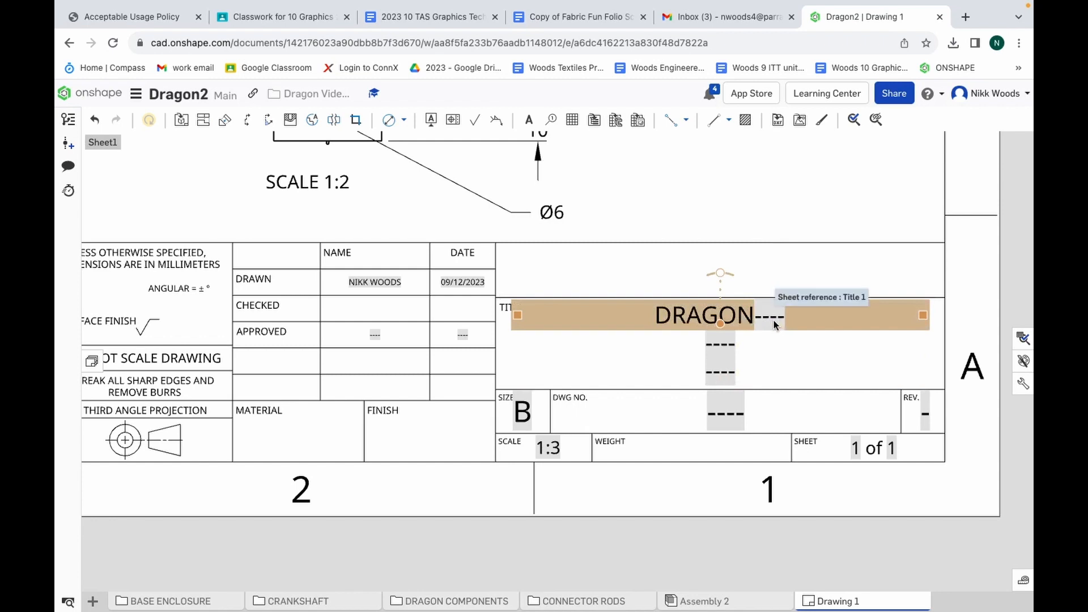
Delete all three title lines from the title block and undo the deletion of the middle one
key("Delete")
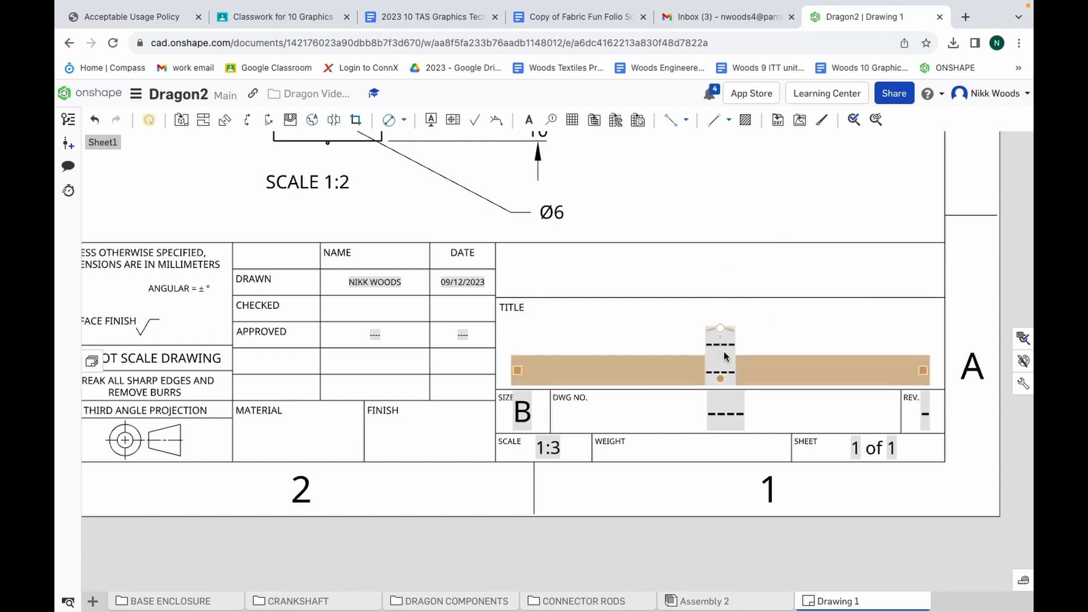
key("Delete")
key("Delete")
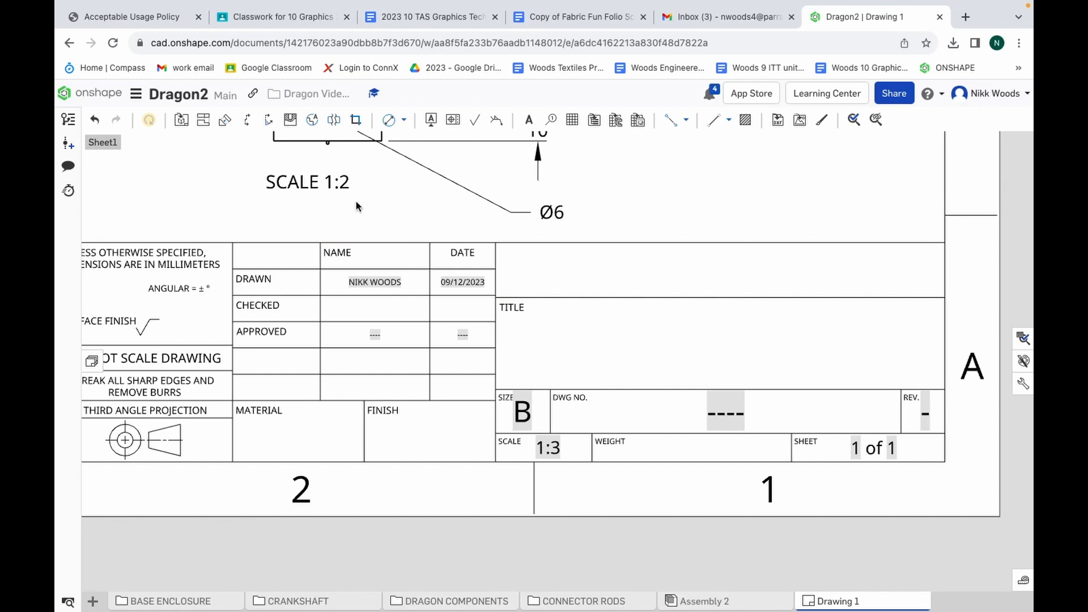
left_click(95, 121)
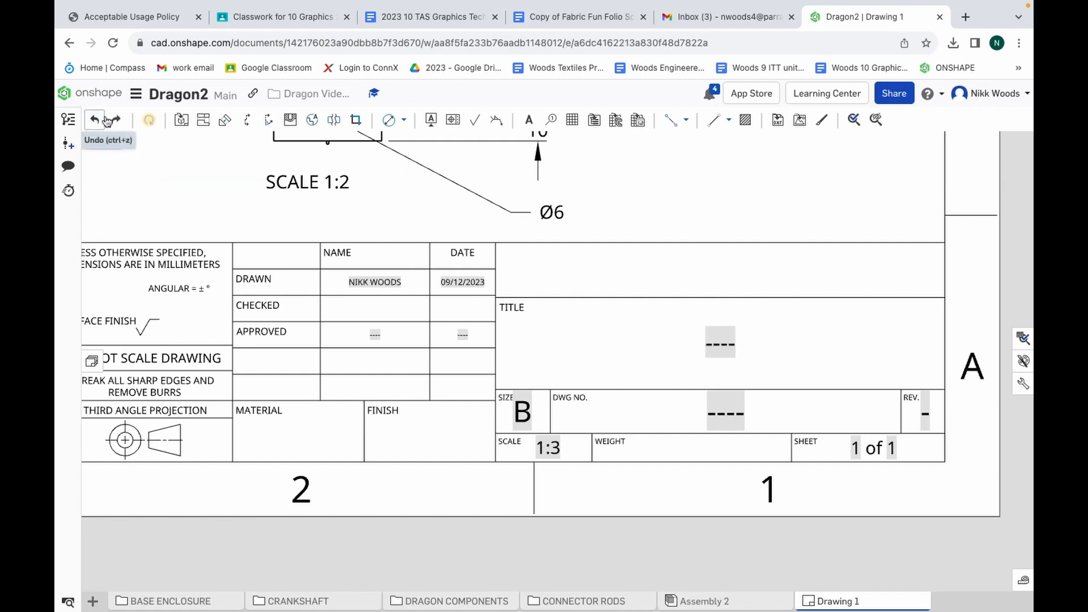
Replace the placeholder in the remaining middle title line with DRAGON
double_click(731, 347)
key("BackSpace")
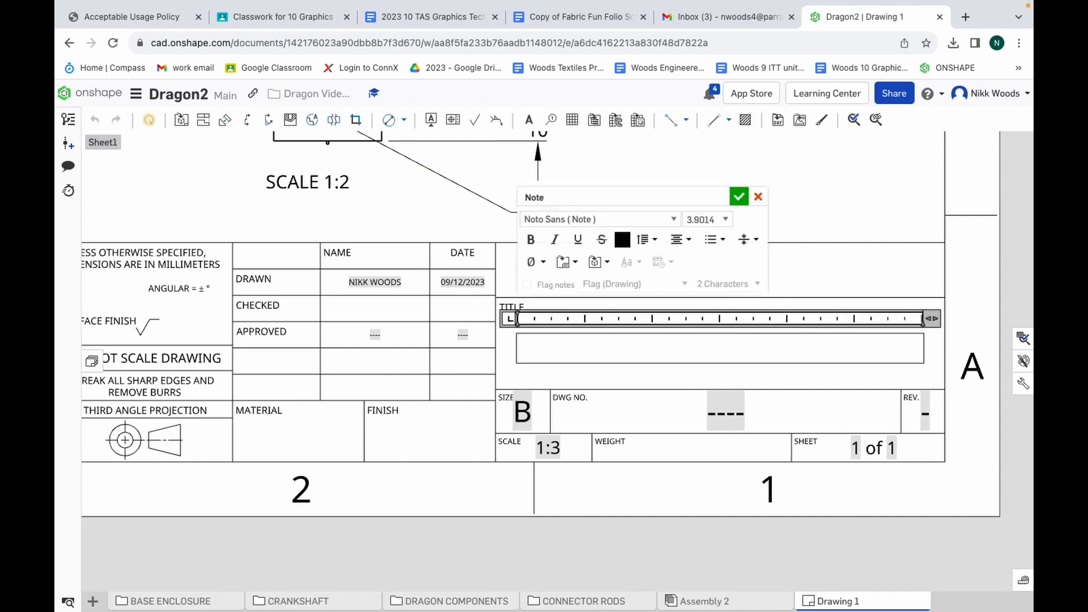
type("DRAGON")
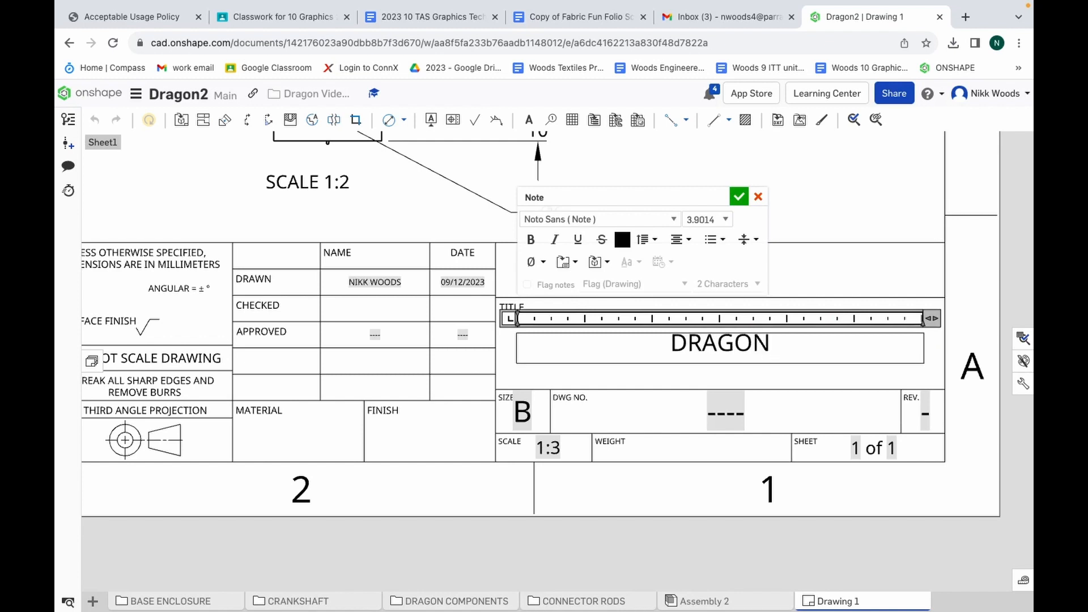
left_click(523, 415)
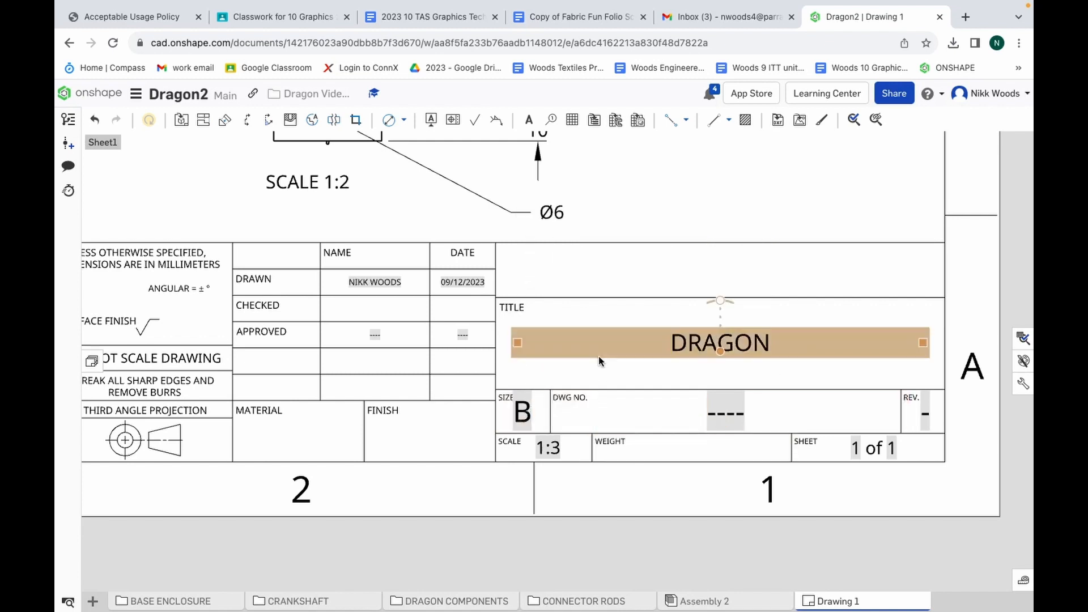
Set the drawing number to 1 and the revision to A in the title block
double_click(739, 417)
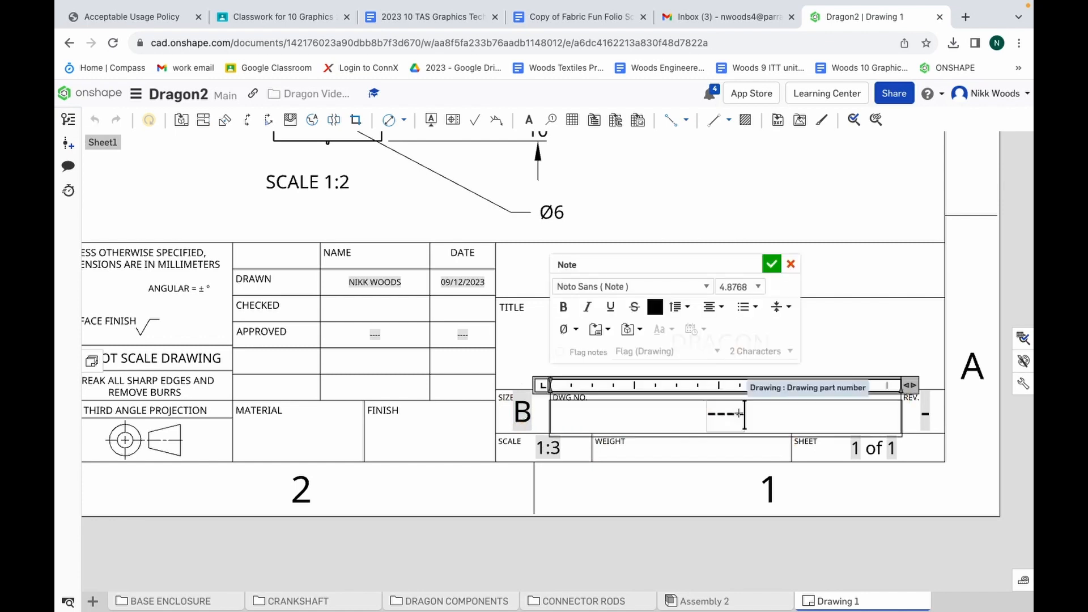
key("BackSpace")
type("1")
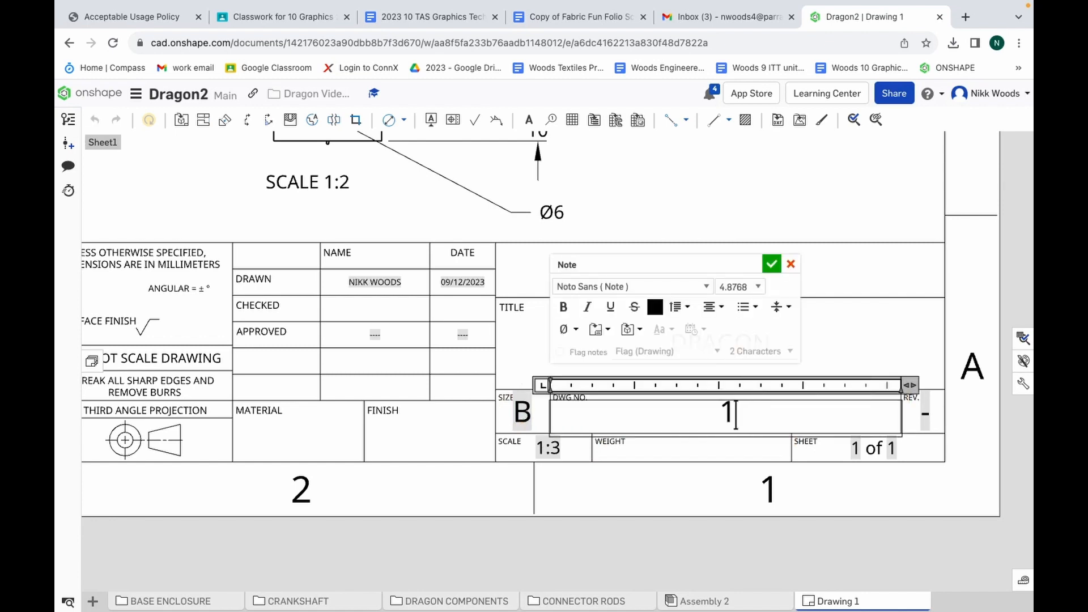
left_click(927, 422)
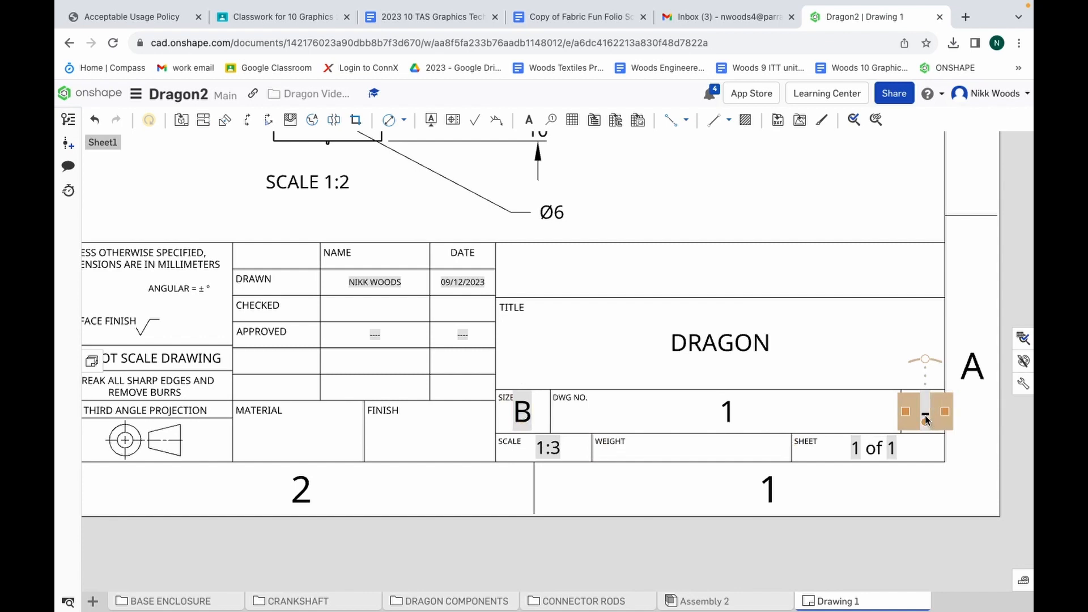
double_click(926, 420)
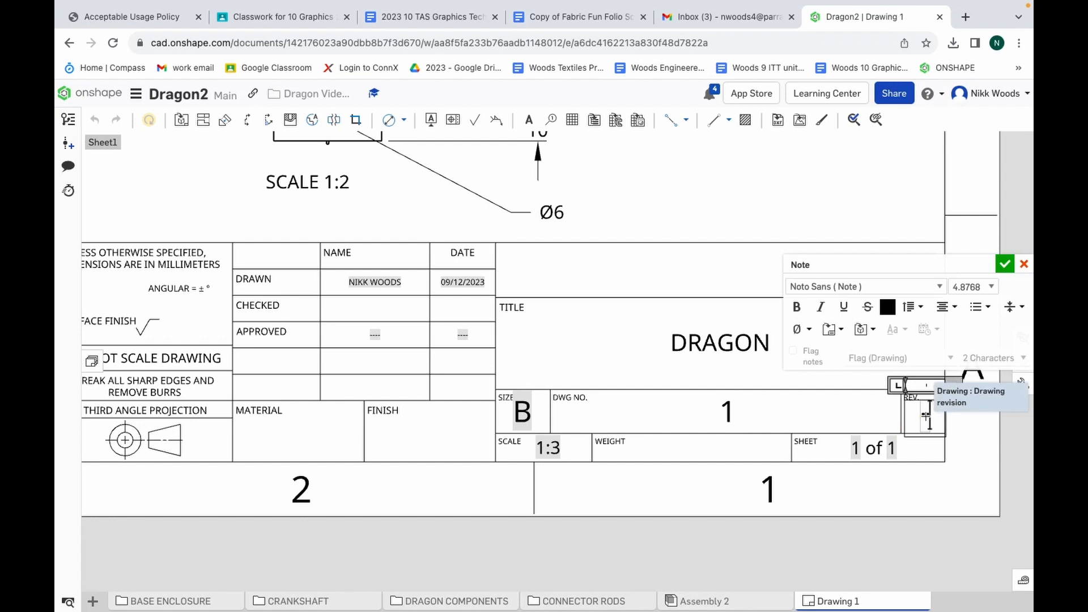
type("A")
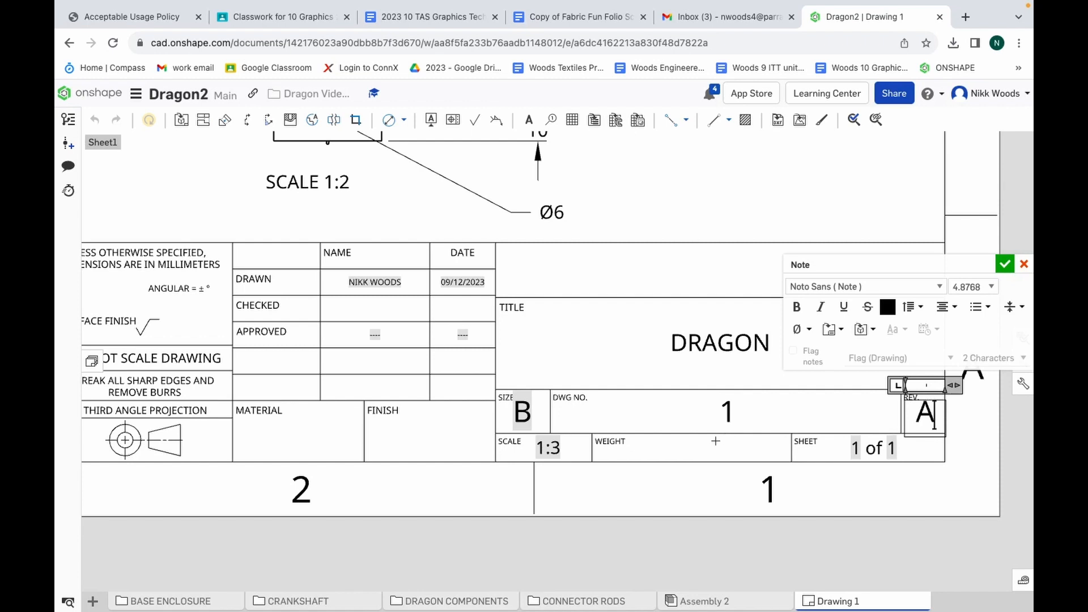
Replace the sheet scale entry in the title block with 1:2
left_click(558, 452)
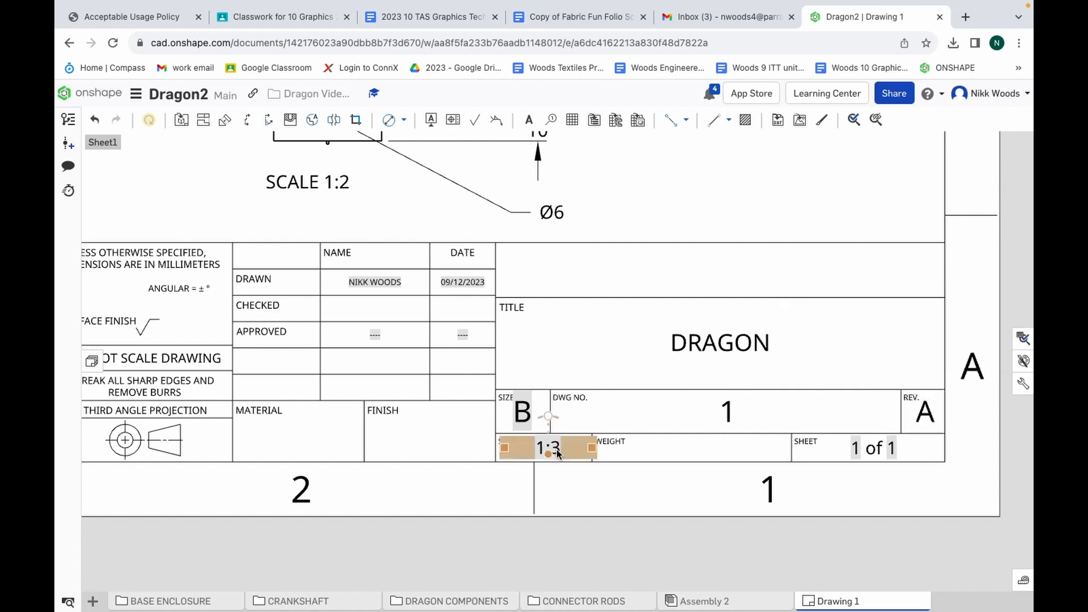
double_click(558, 452)
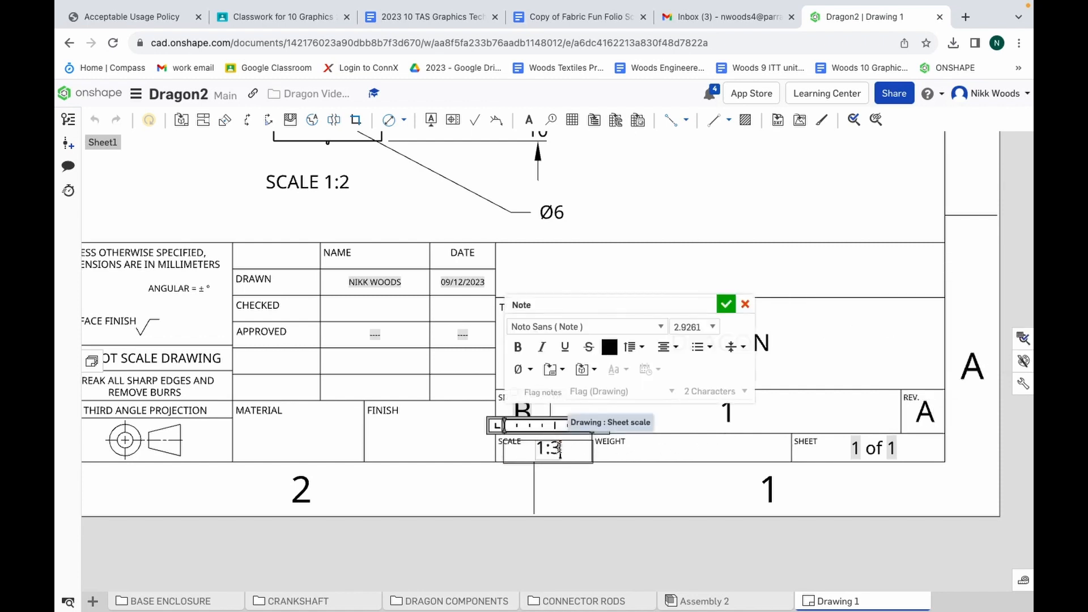
key("BackSpace")
type("2")
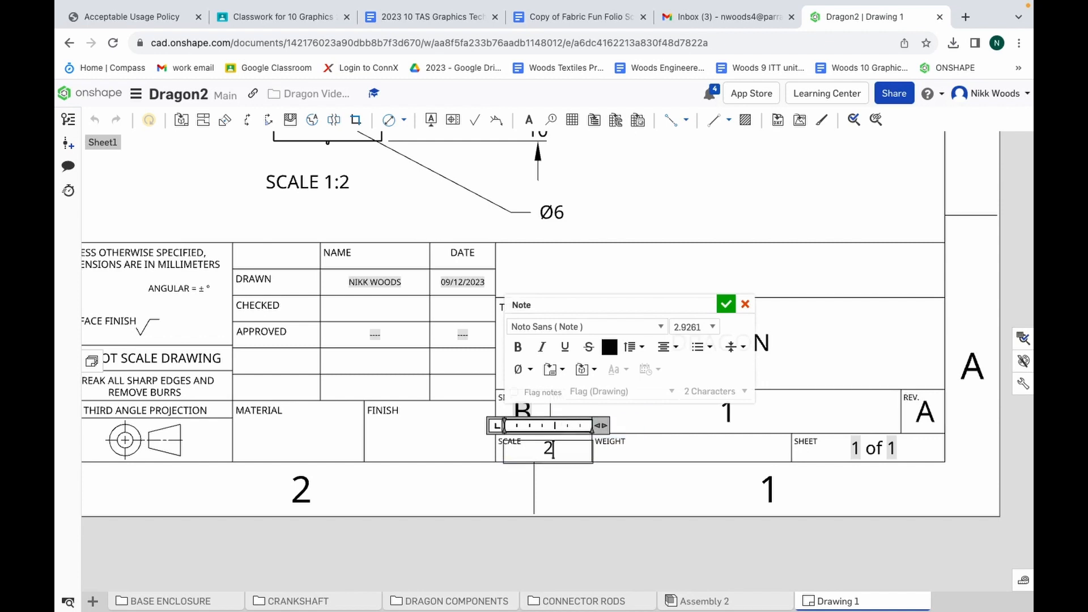
key("BackSpace")
type("1:2")
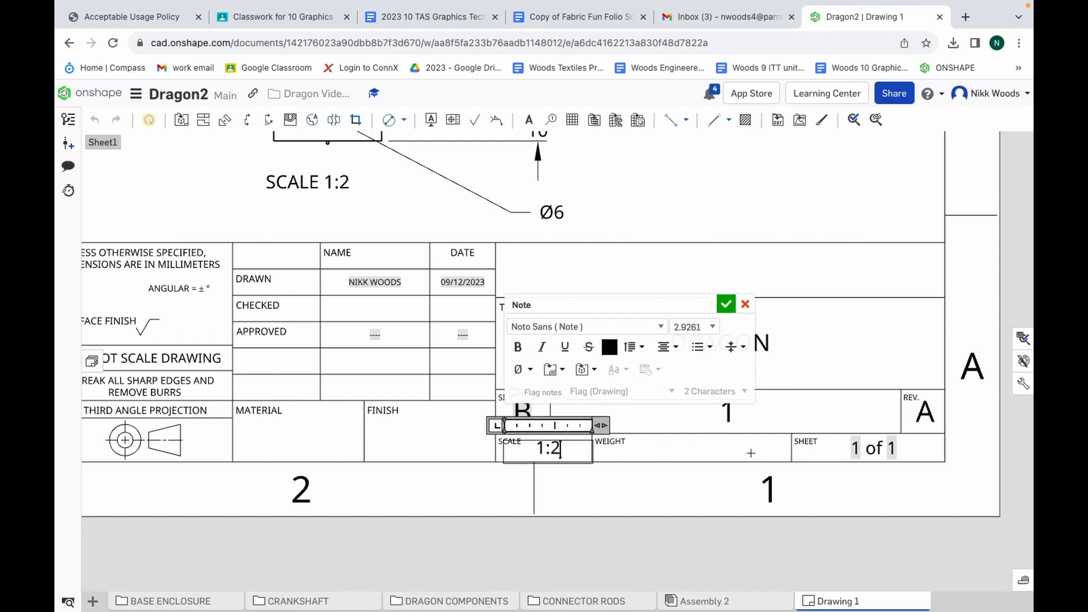
Finish the scale entry and fill in the title block's material field with MIXED
left_click(700, 450)
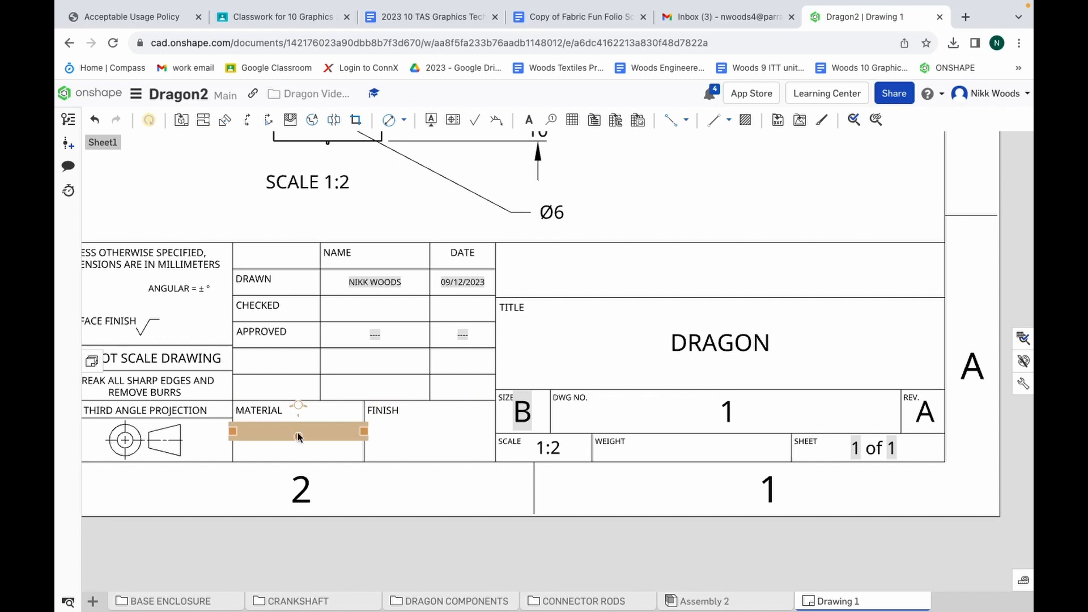
double_click(299, 434)
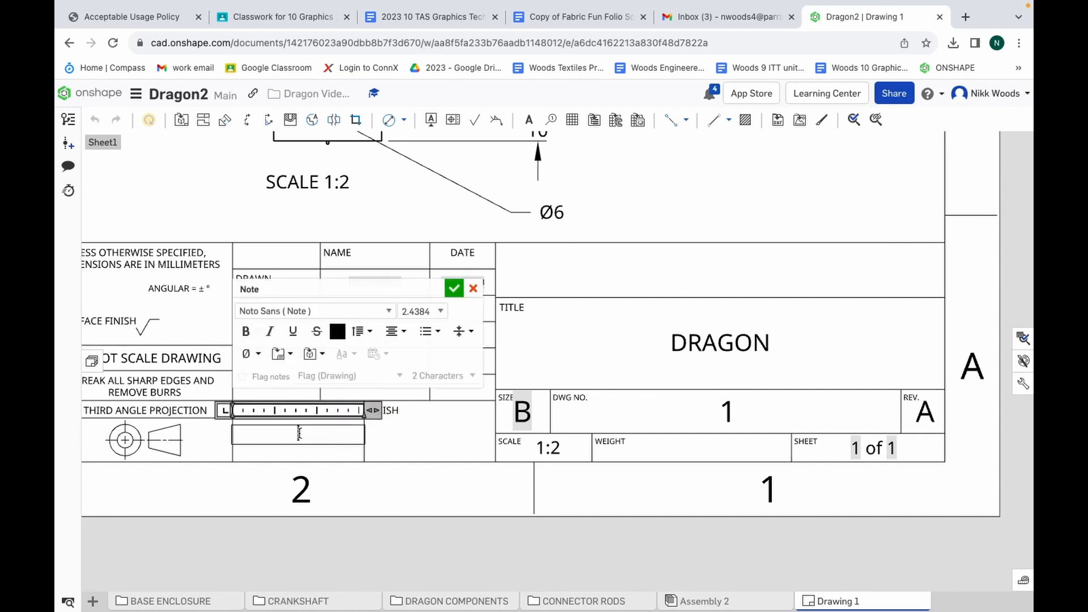
type("MIXED")
left_click(454, 288)
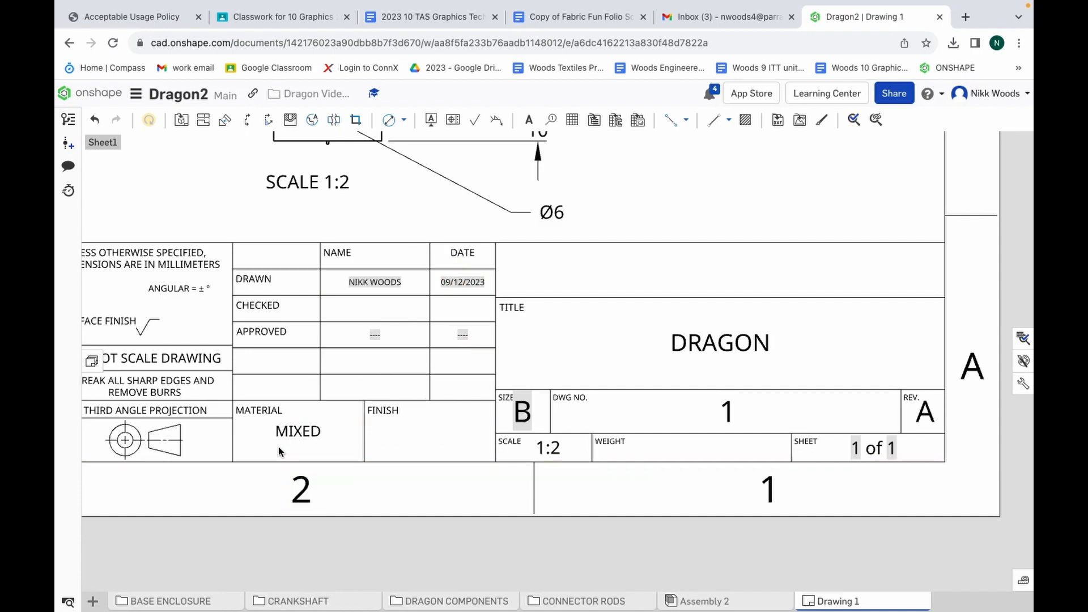
Examine the third angle projection symbol in the title block, the arrangement and dimensions of the views, and the completed title block entries
scroll(278, 447, "down", 2)
scroll(244, 440, "down", 2)
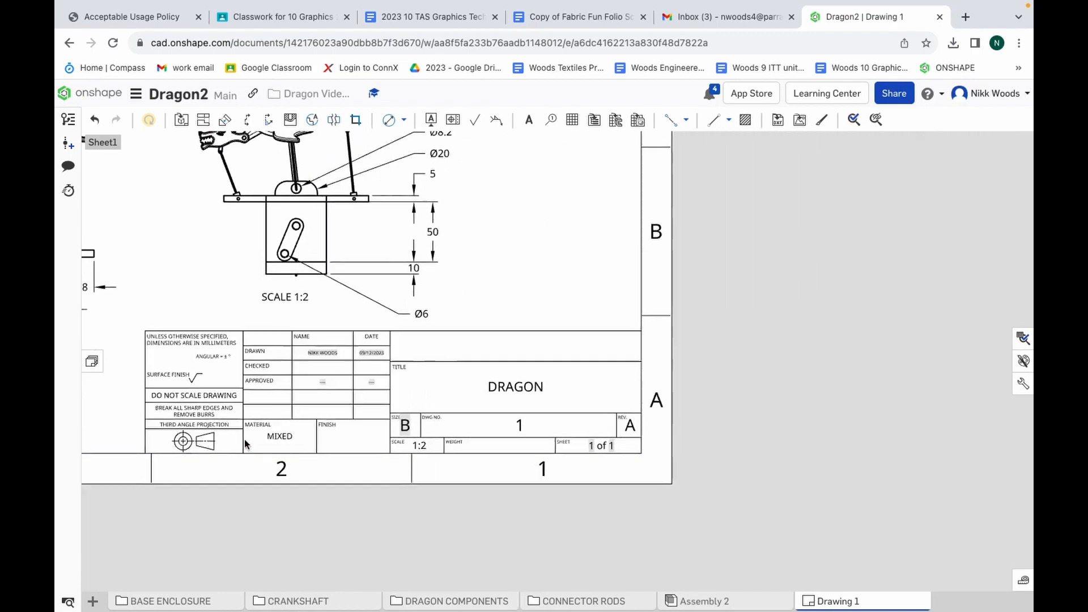
scroll(243, 440, "down", 2)
scroll(128, 420, "up", 5)
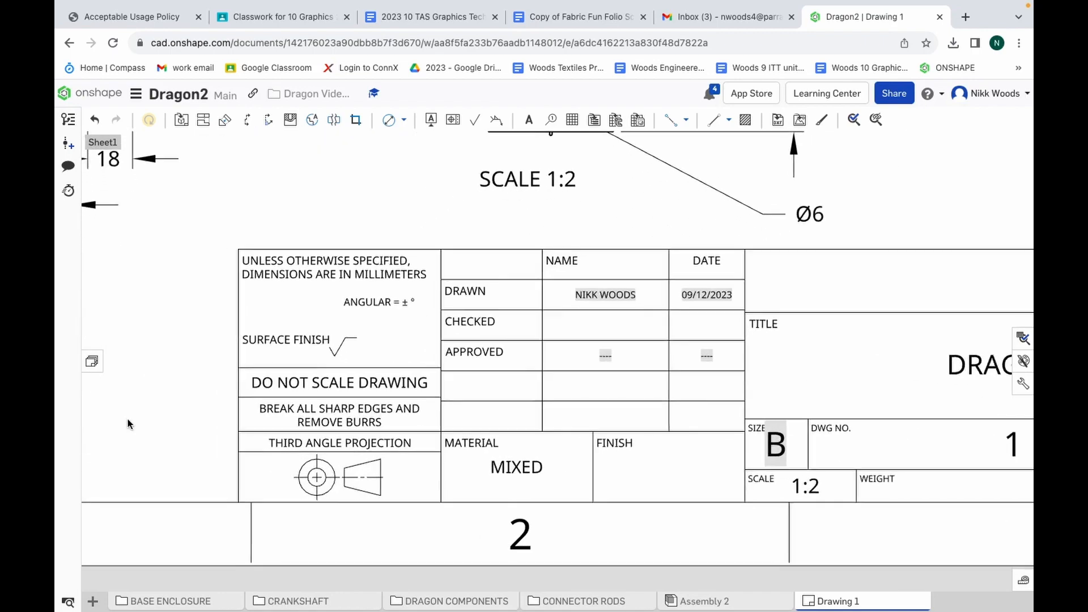
scroll(127, 419, "up", 1)
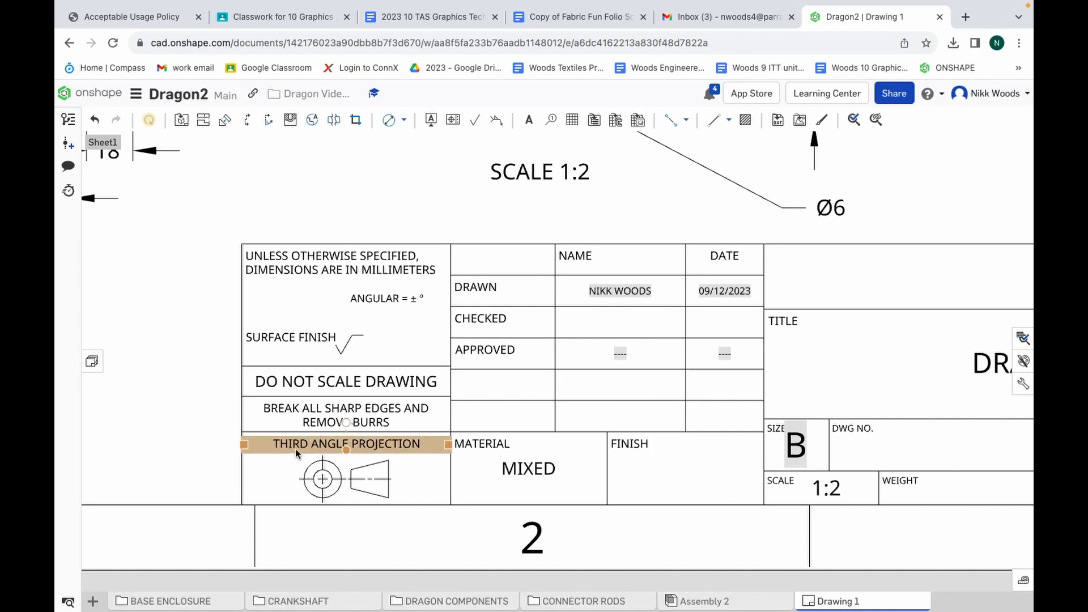
scroll(383, 452, "down", 5)
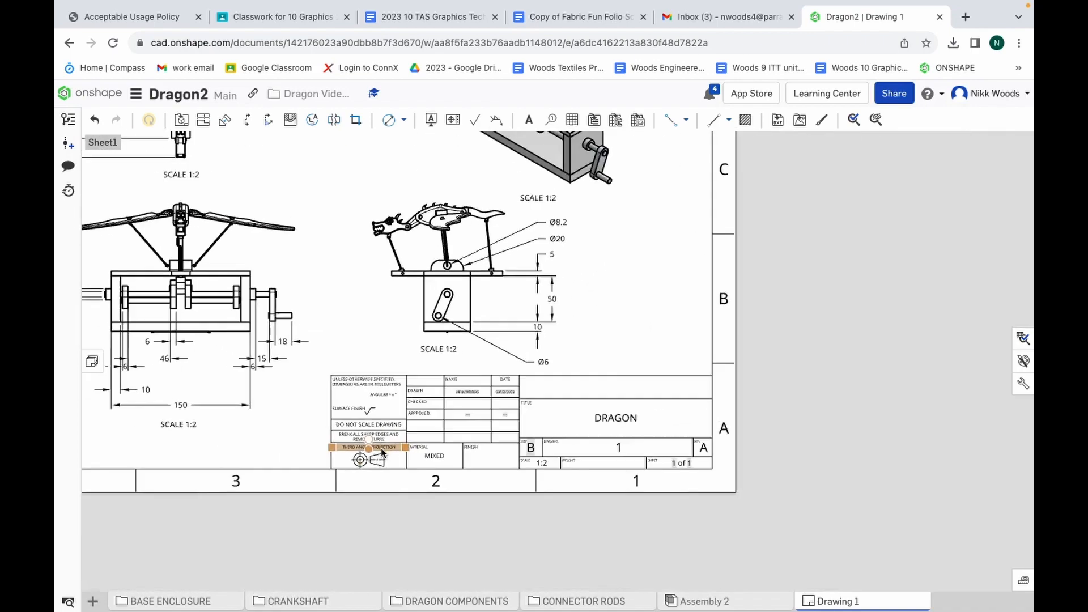
scroll(196, 308, "down", 4)
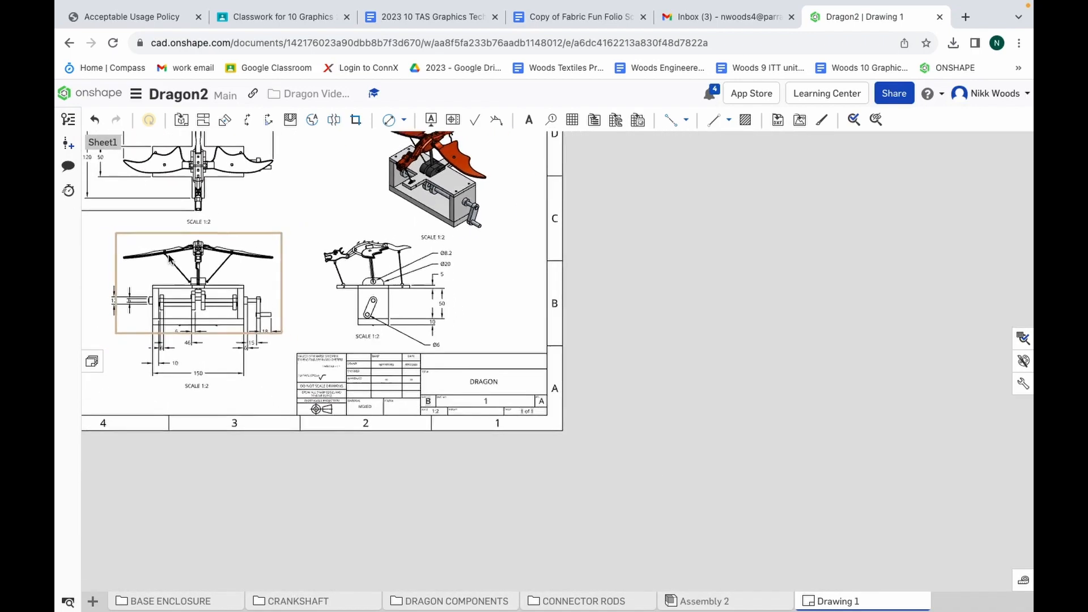
scroll(110, 195, "up", 4)
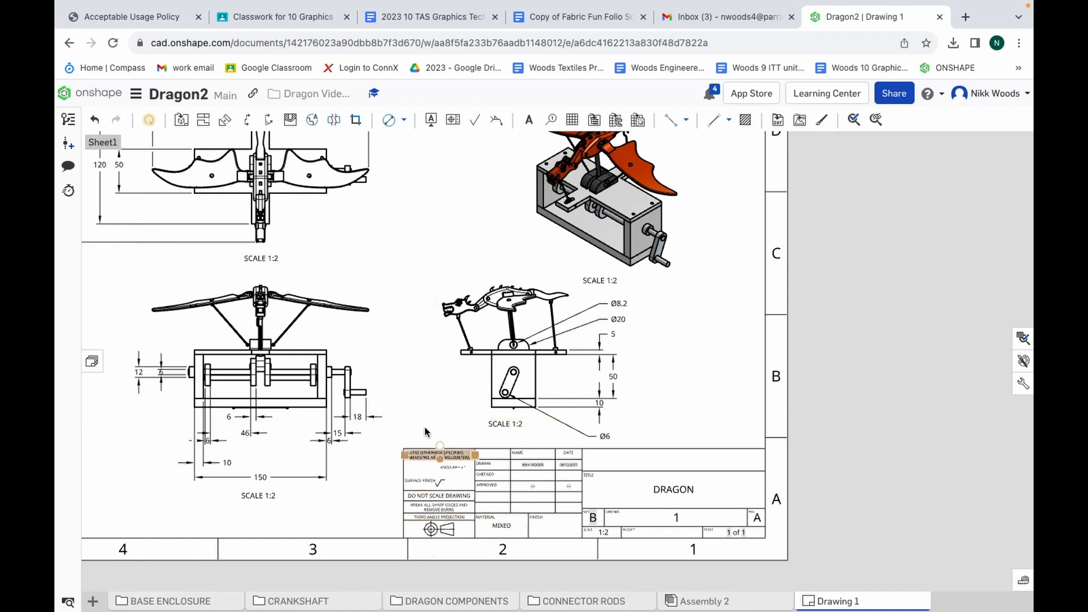
scroll(420, 439, "down", 5)
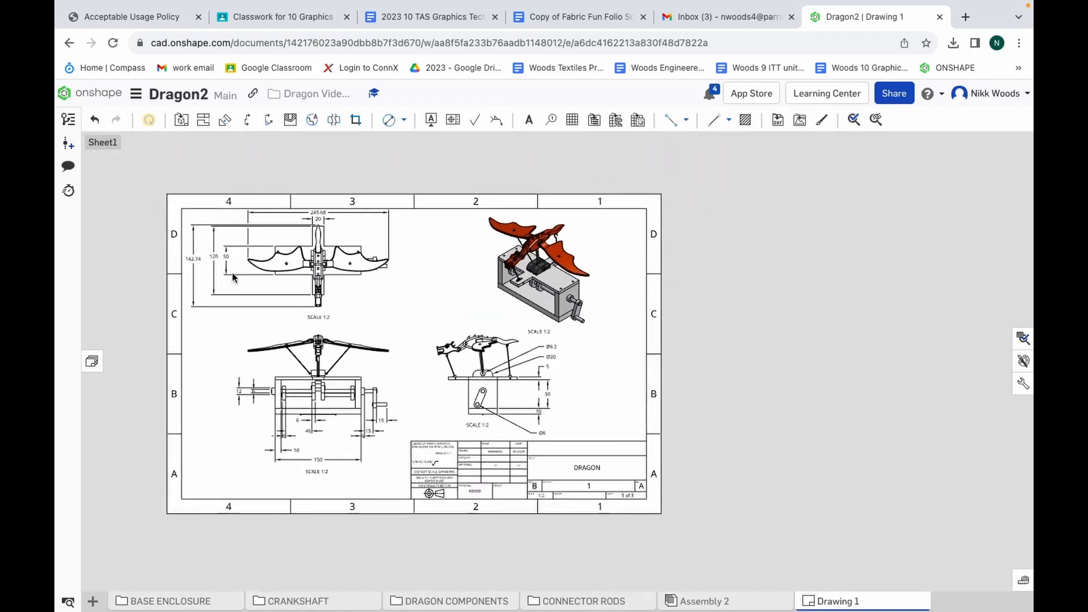
scroll(230, 273, "up", 3)
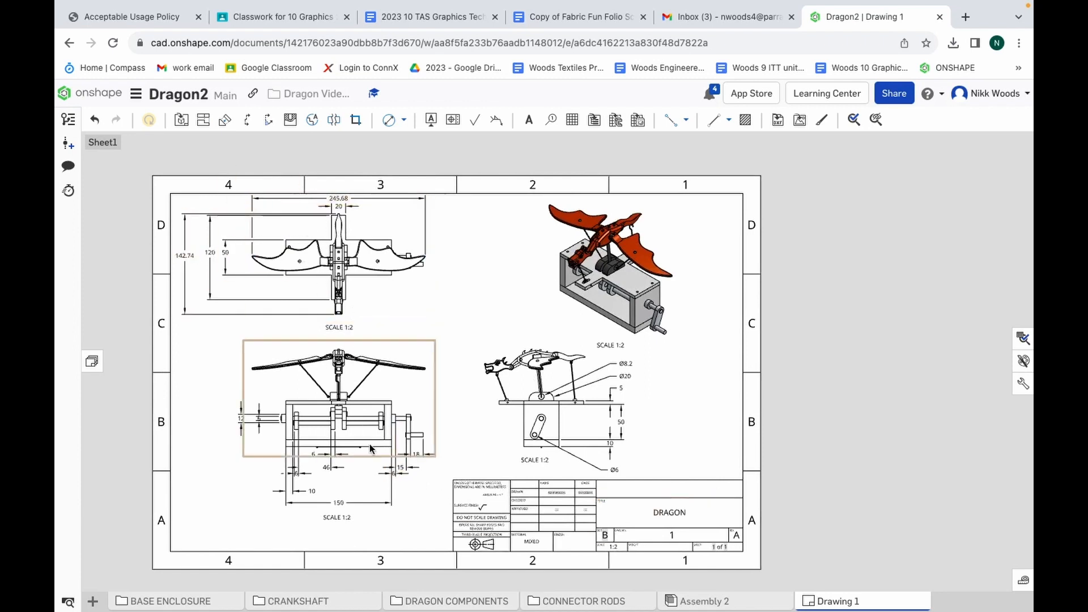
scroll(683, 538, "up", 5)
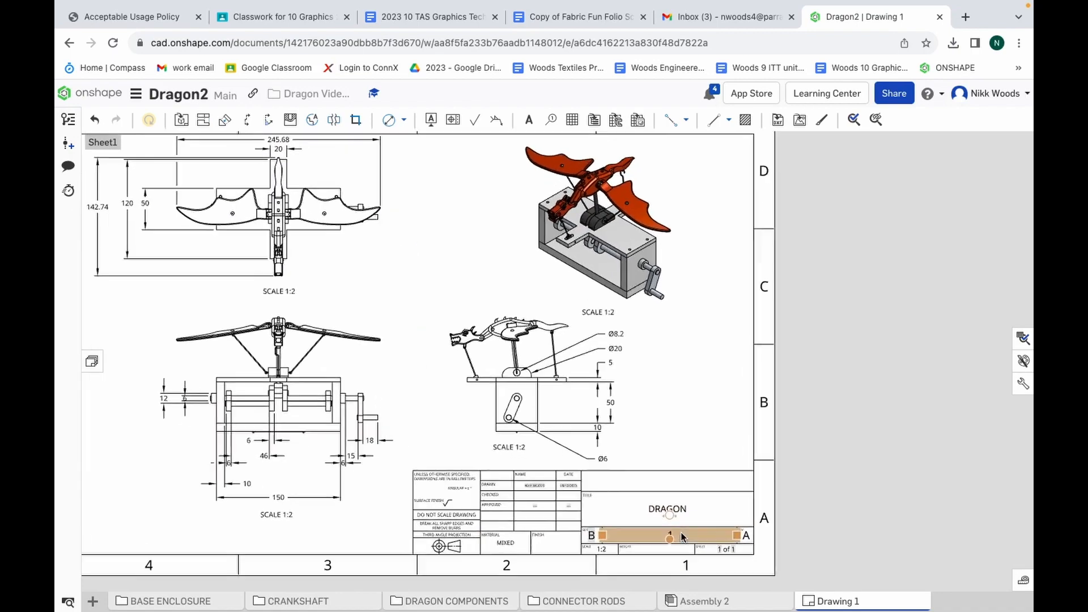
scroll(683, 537, "up", 2)
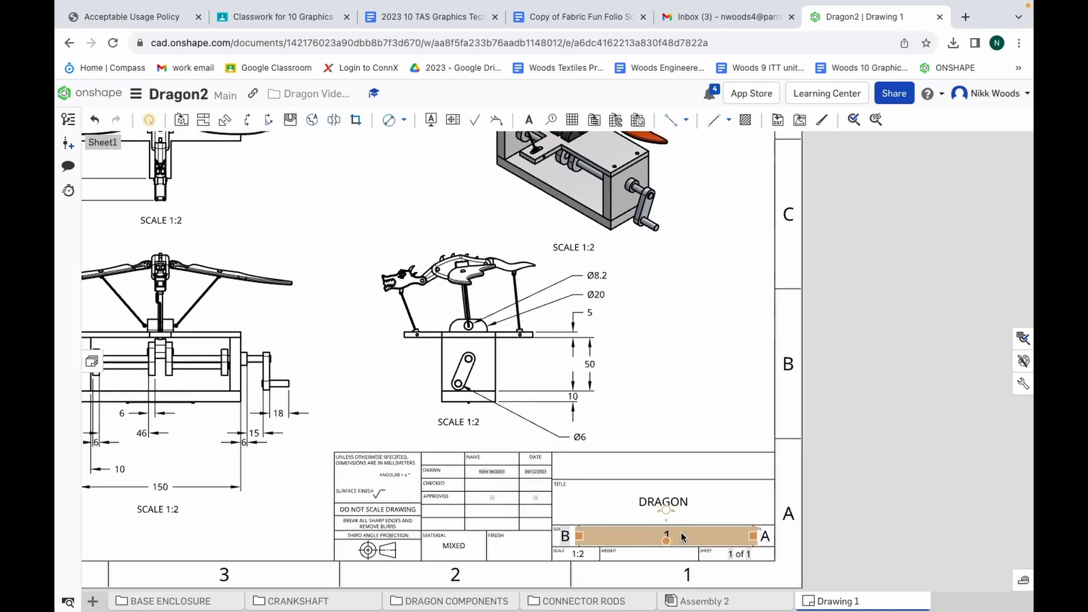